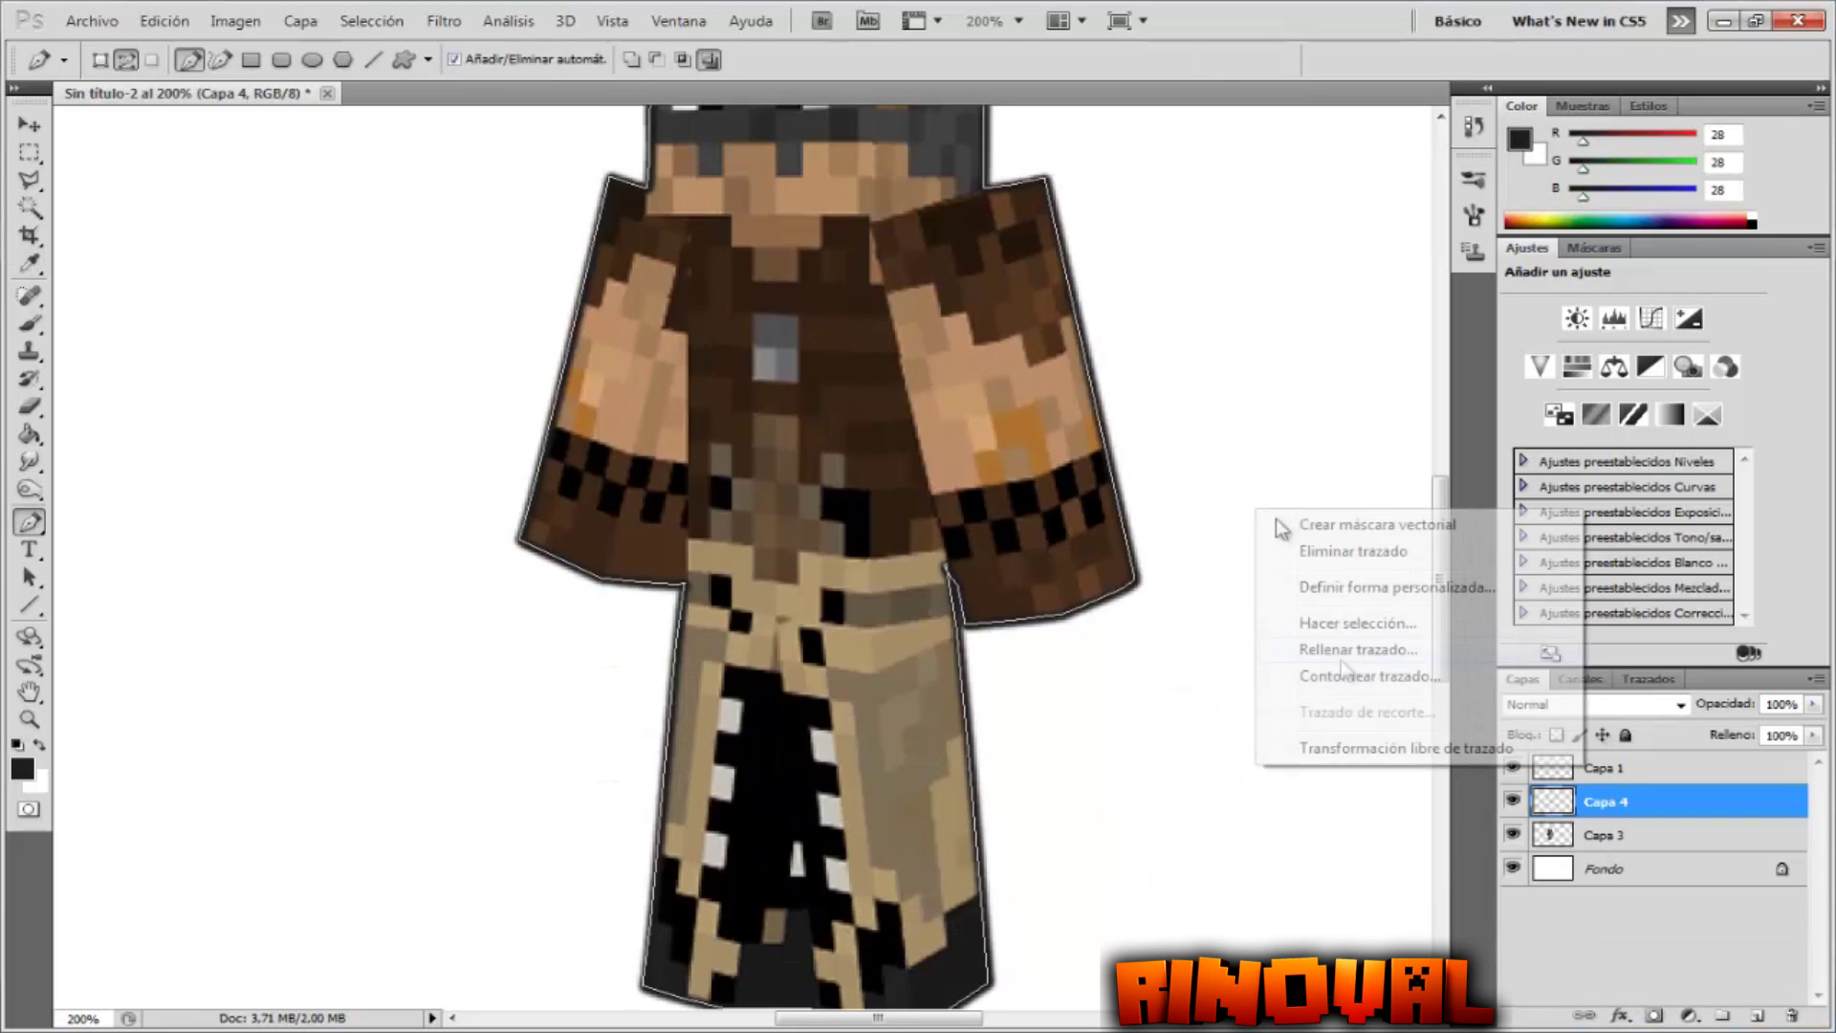
# - Undo the last stroke, reset the foreground colour to black, and stroke the path around the whole character with the brush
pyautogui.hotkey('ctrl', 'z')
pyautogui.click(17, 744)
pyautogui.rightClick(1310, 496)
pyautogui.click(1377, 651)
pyautogui.click(1152, 346)
pyautogui.scroll(3, 1221, 417)
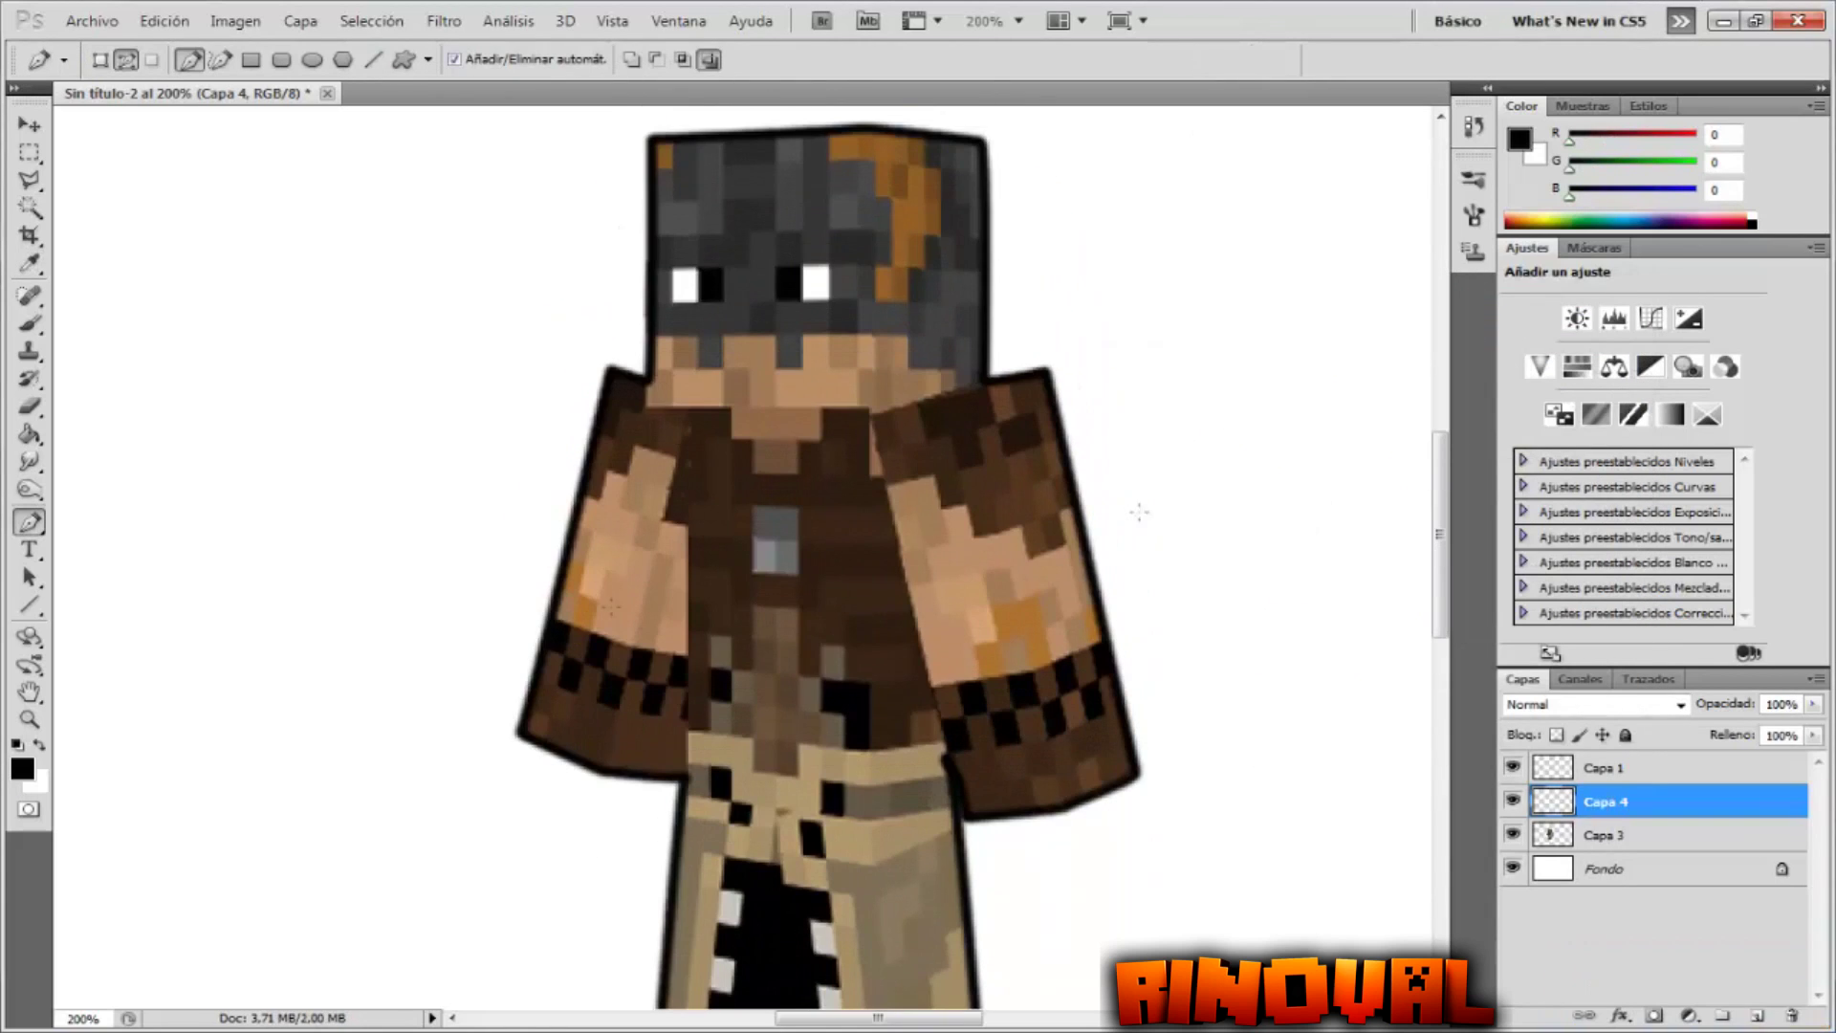
# - Draw paths along the inner edges of the head and arms and stroke them in black with the brush
pyautogui.rightClick(956, 360)
pyautogui.click(1058, 537)
pyautogui.press('Return')
pyautogui.click(966, 818)
pyautogui.rightClick(1100, 230)
pyautogui.click(1169, 380)
pyautogui.press('Return')
pyautogui.click(969, 384)
pyautogui.click(1065, 811)
pyautogui.rightClick(1114, 292)
pyautogui.click(1186, 441)
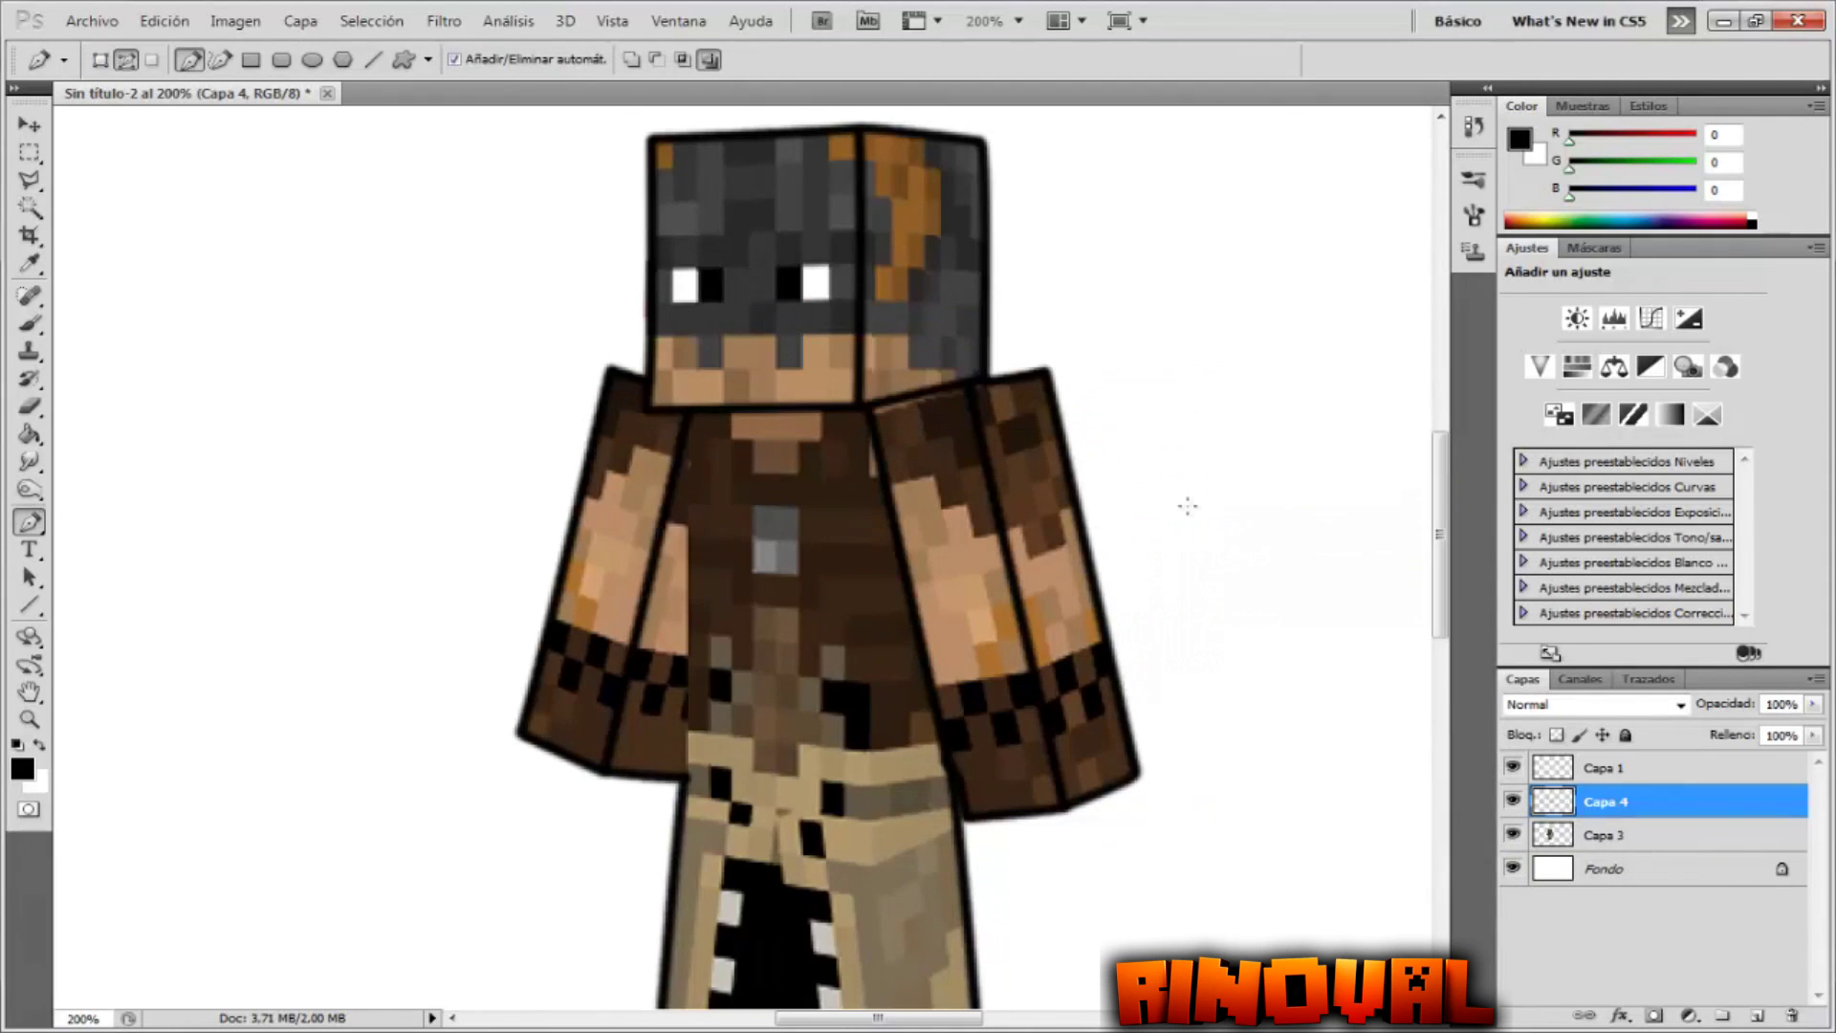
# - Stroke black lines along the side of the torso and across the waist
pyautogui.rightClick(824, 566)
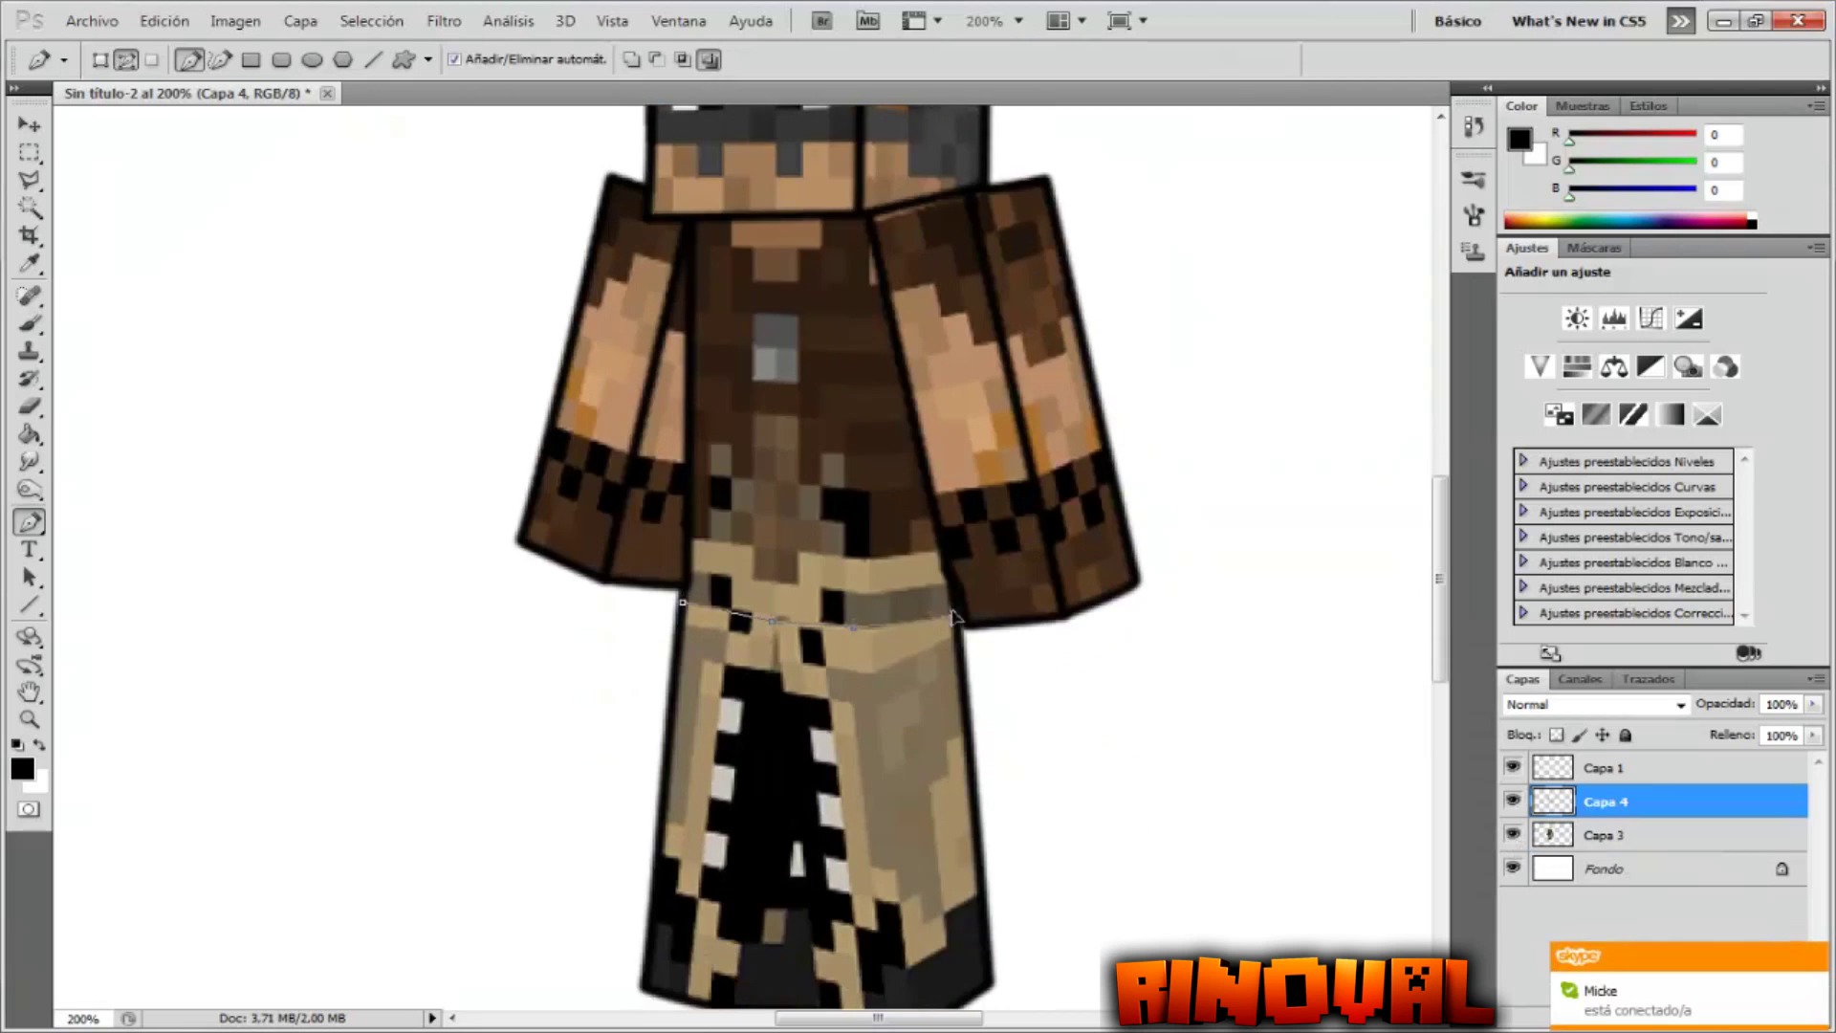
pyautogui.rightClick(953, 614)
pyautogui.click(1020, 763)
pyautogui.press('Return')
# - Draw a path down the front corner of the right leg, from waist to foot, and stroke it in black
pyautogui.scroll(-2, 952, 614)
pyautogui.click(870, 516)
pyautogui.click(914, 918)
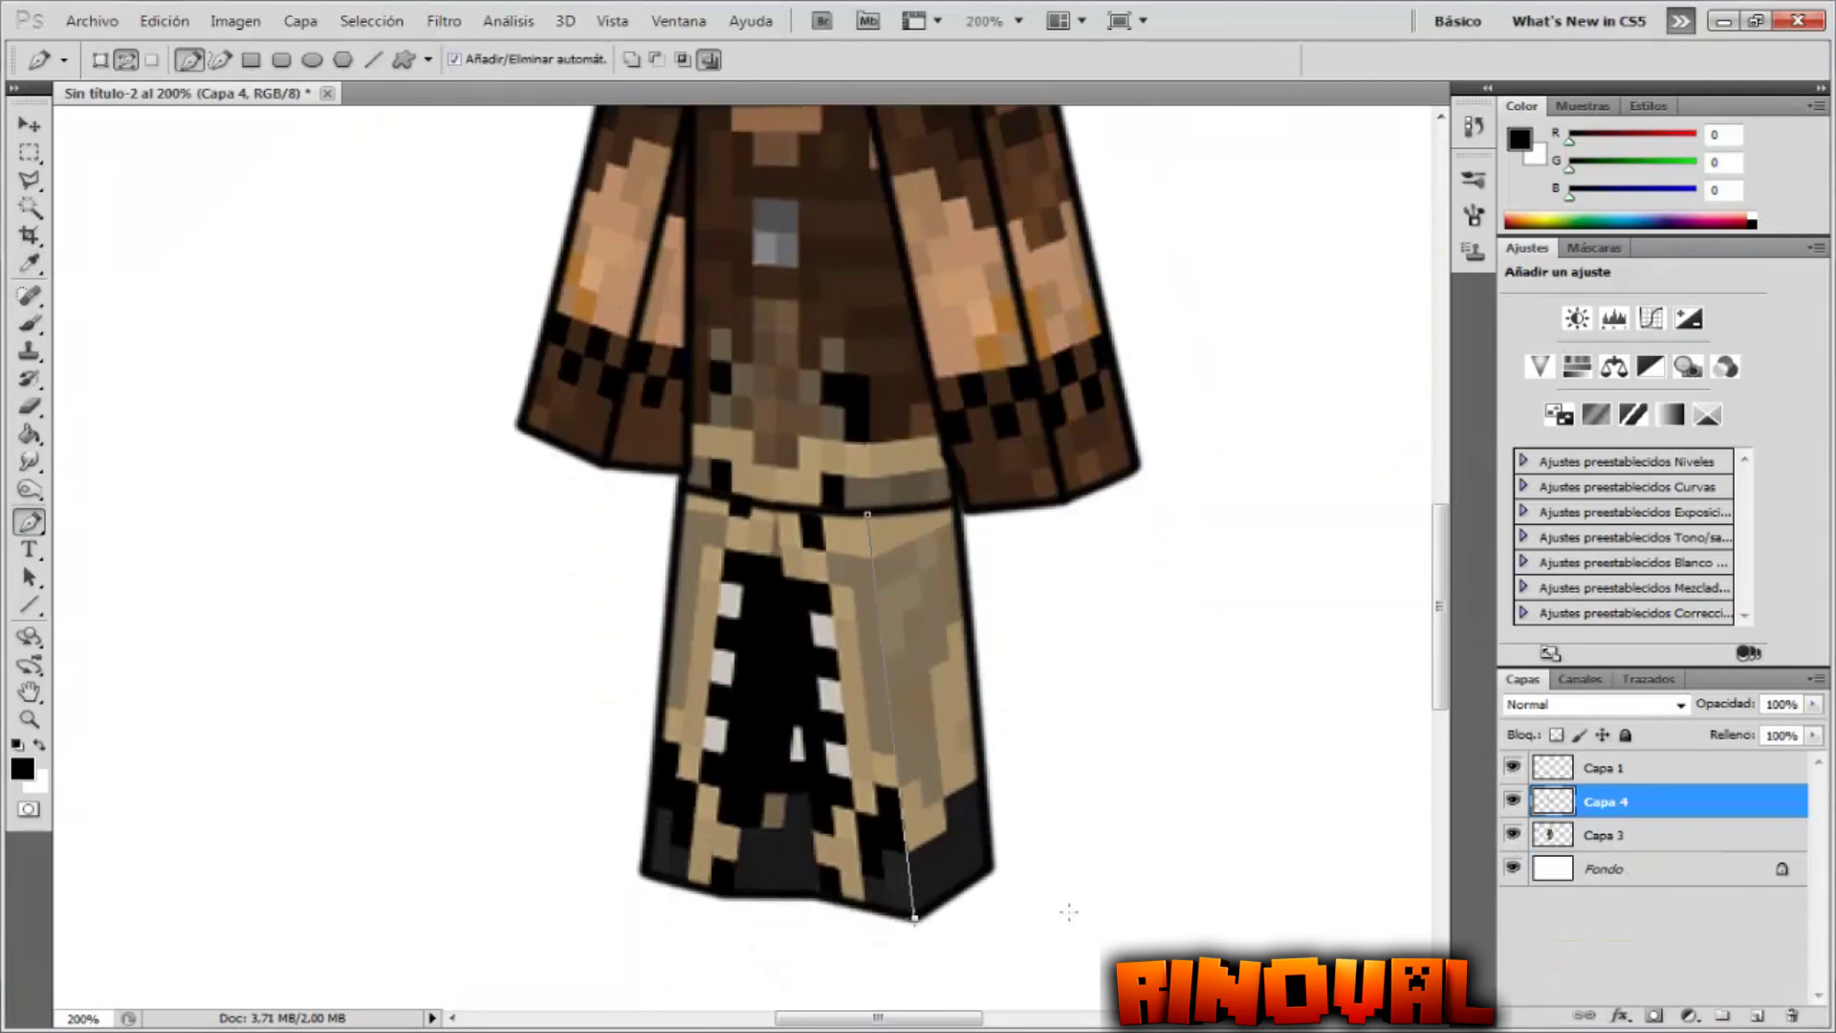
pyautogui.rightClick(908, 669)
pyautogui.press('Return')
# - Draw and stroke the two inner leg edges that run from the middle of the waist down to the feet
pyautogui.rightClick(773, 506)
pyautogui.click(1128, 360)
pyautogui.click(1513, 835)
pyautogui.click(1513, 835)
pyautogui.click(818, 896)
pyautogui.click(777, 512)
pyautogui.click(1128, 360)
# - Stroke a black line along the torso's front corner, from below the head to the waist
pyautogui.click(1514, 836)
pyautogui.click(1512, 834)
pyautogui.scroll(3, 870, 286)
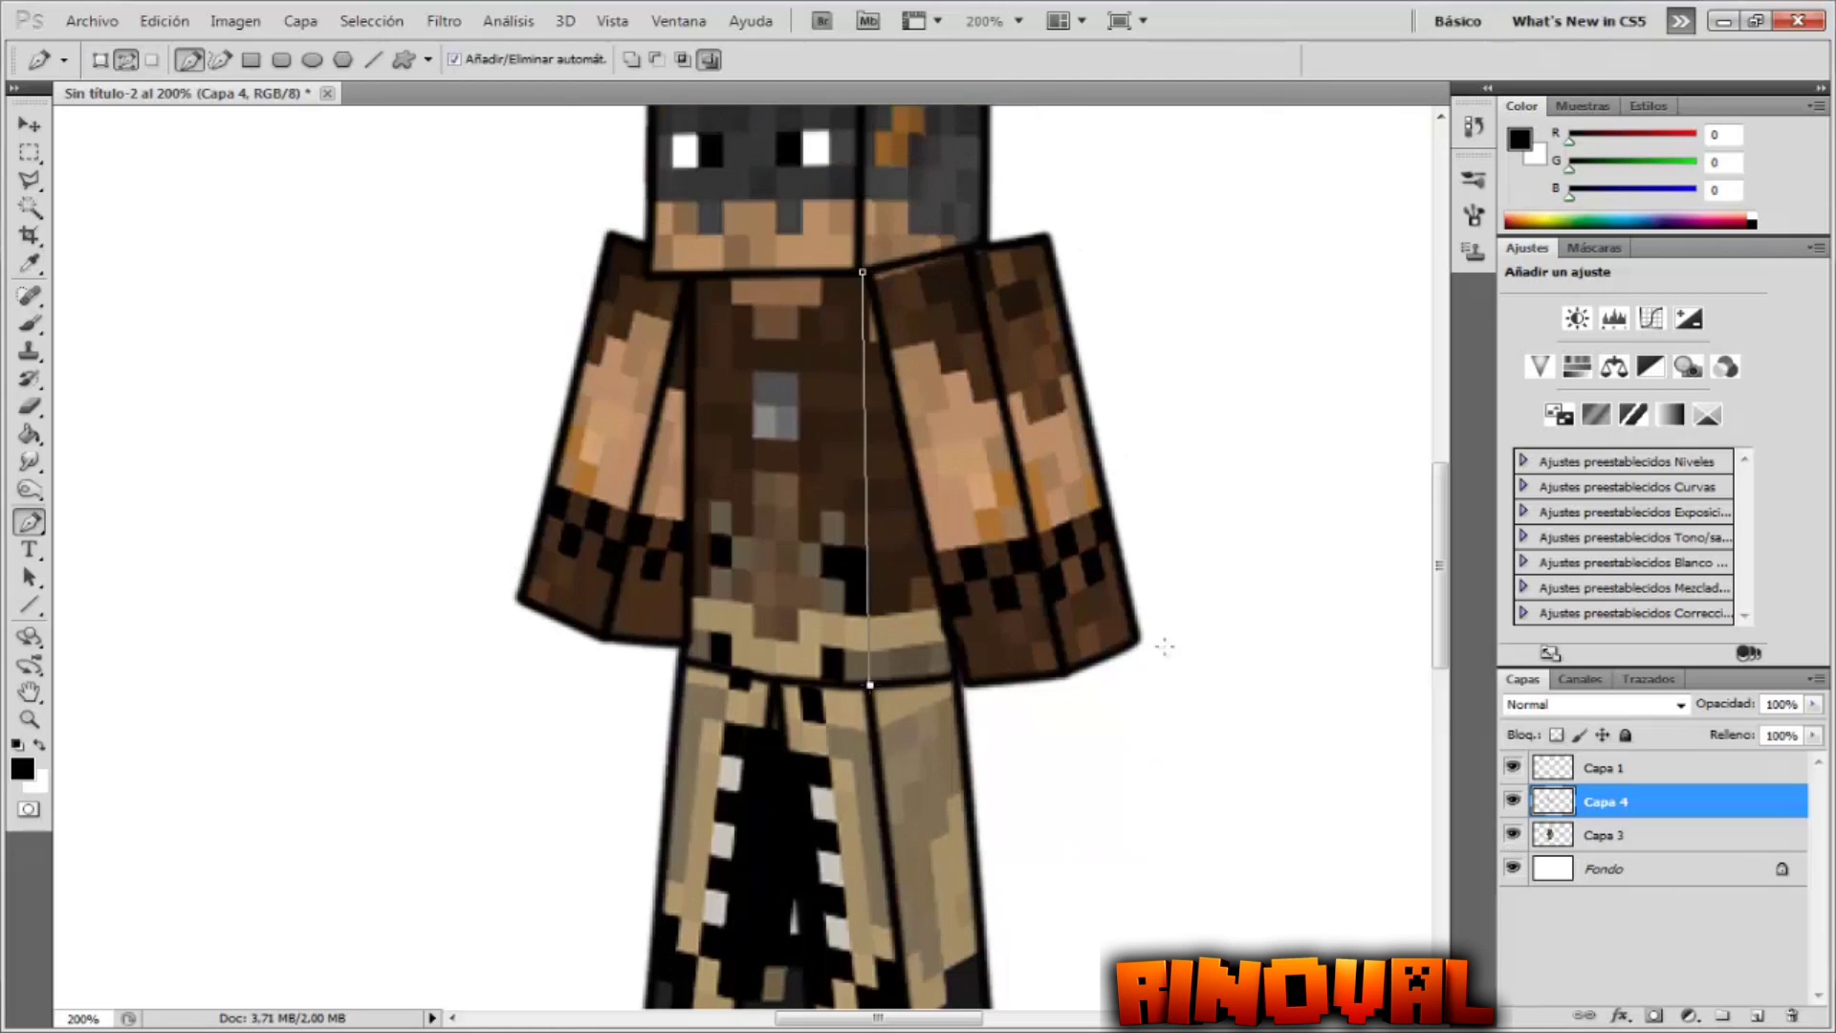
pyautogui.click(1128, 358)
# - Trace both eyes with four-sided paths, stroke them in black, delete the path, and check the linework against Capa 3
pyautogui.scroll(5, 1243, 526)
pyautogui.click(1512, 835)
pyautogui.click(1512, 835)
pyautogui.click(673, 461)
pyautogui.click(725, 461)
pyautogui.click(724, 496)
pyautogui.click(673, 496)
pyautogui.click(1128, 360)
pyautogui.click(777, 495)
pyautogui.click(775, 459)
pyautogui.rightClick(1069, 534)
pyautogui.click(1180, 578)
pyautogui.click(1513, 834)
pyautogui.click(1513, 835)
# - Draw paths across both forearms at the top of the cuffs, stroke them in black, and delete the path
pyautogui.scroll(-3, 681, 602)
pyautogui.click(552, 616)
pyautogui.click(1101, 636)
pyautogui.rightClick(1140, 614)
pyautogui.click(1234, 784)
pyautogui.click(1128, 360)
pyautogui.rightClick(1220, 532)
pyautogui.click(1304, 576)
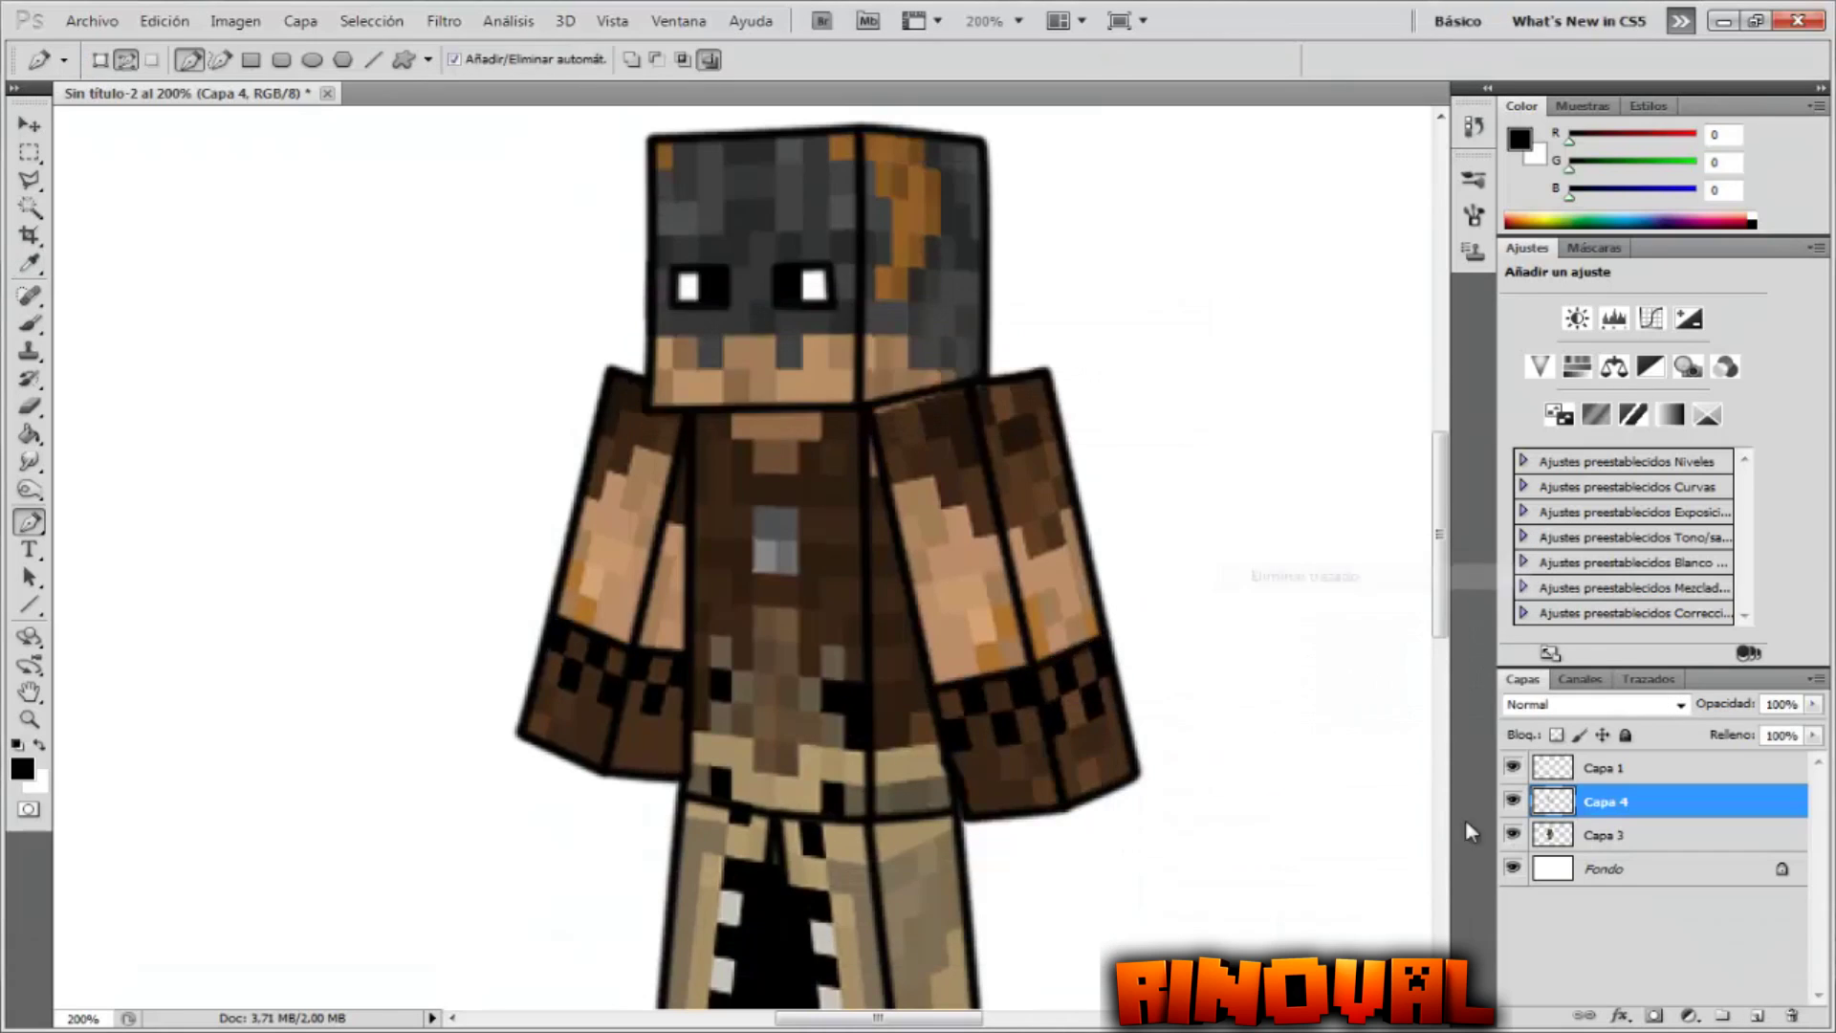
# - Hide Capa 3, erase the stray line at the inner corner of the right cuff, and show Capa 3 again
pyautogui.click(29, 406)
pyautogui.click(1512, 834)
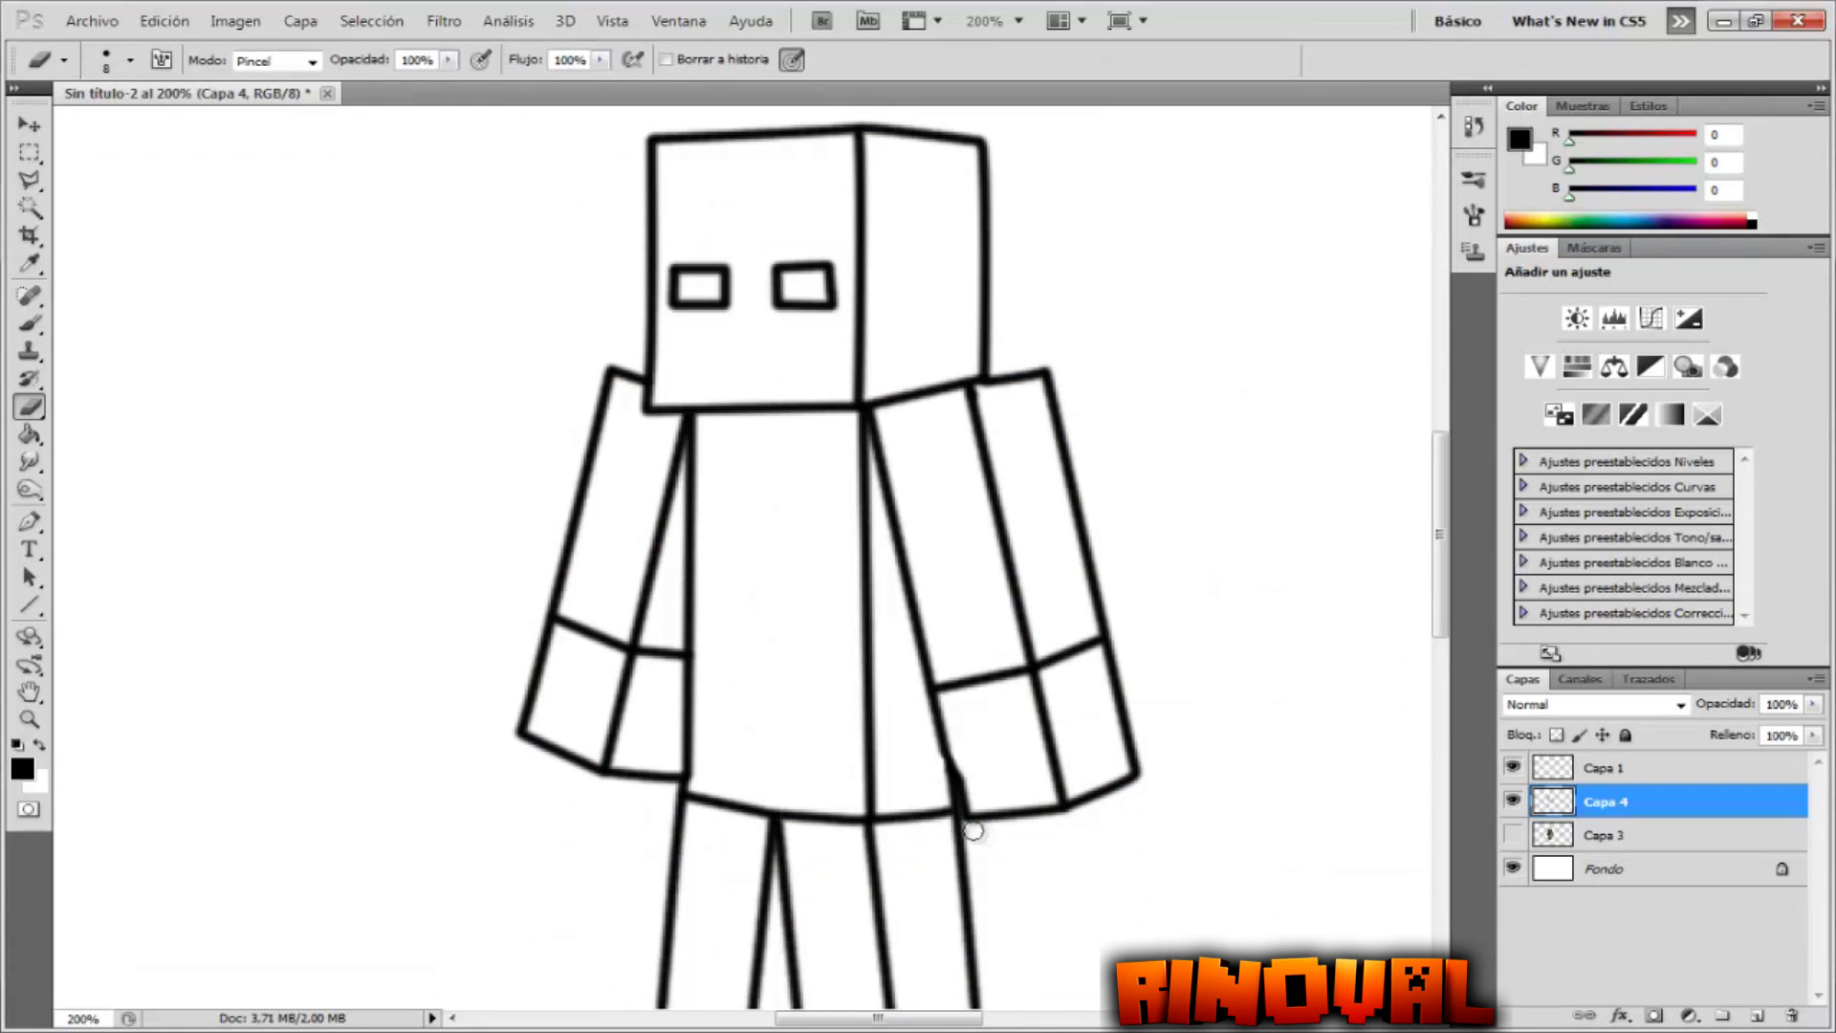
pyautogui.click(29, 521)
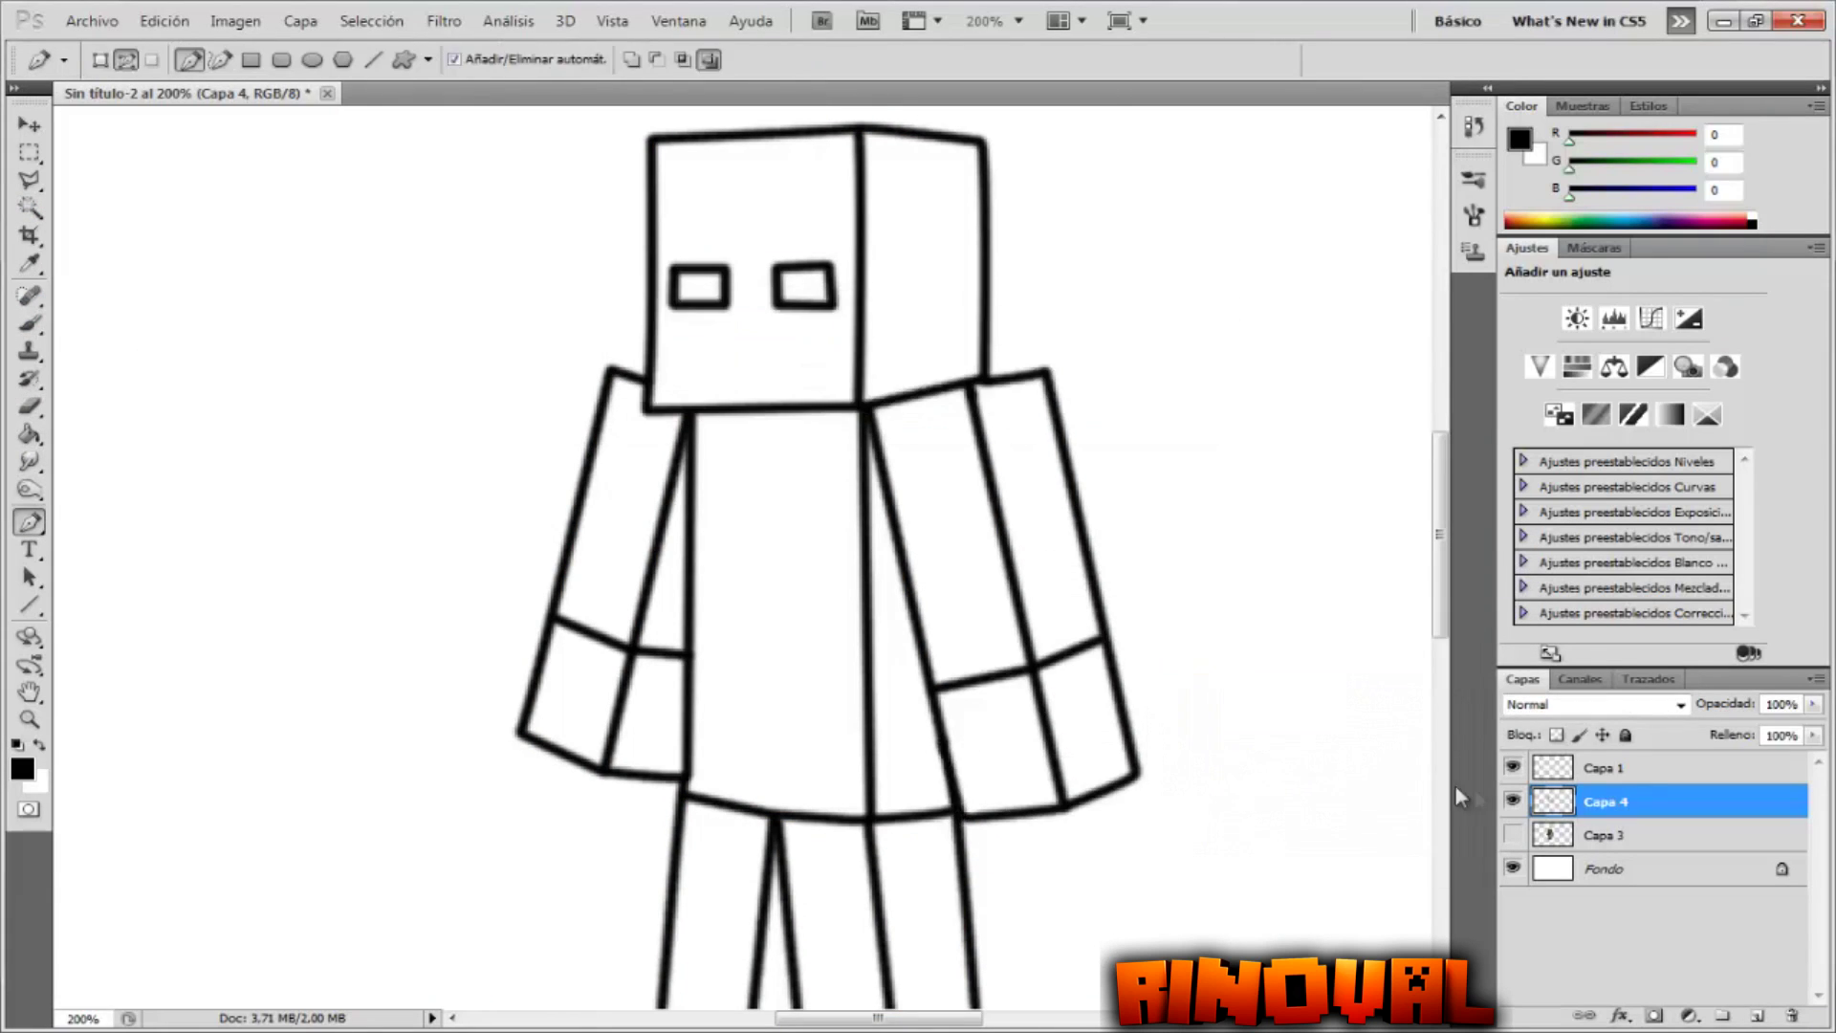
pyautogui.click(1512, 833)
# - Trace and stroke the stepped colour boundaries on the sleeves, mask edge, neckline and belly, and delete the used path
pyautogui.click(1062, 546)
pyautogui.rightClick(1245, 538)
pyautogui.click(1329, 704)
pyautogui.click(1155, 346)
pyautogui.rightClick(779, 553)
pyautogui.click(968, 723)
pyautogui.click(581, 498)
pyautogui.rightClick(1145, 511)
pyautogui.click(1242, 553)
# - Hide Capa 3 to clean up stray line ends around the waist with the Eraser, and show the layer again
pyautogui.scroll(2, 674, 414)
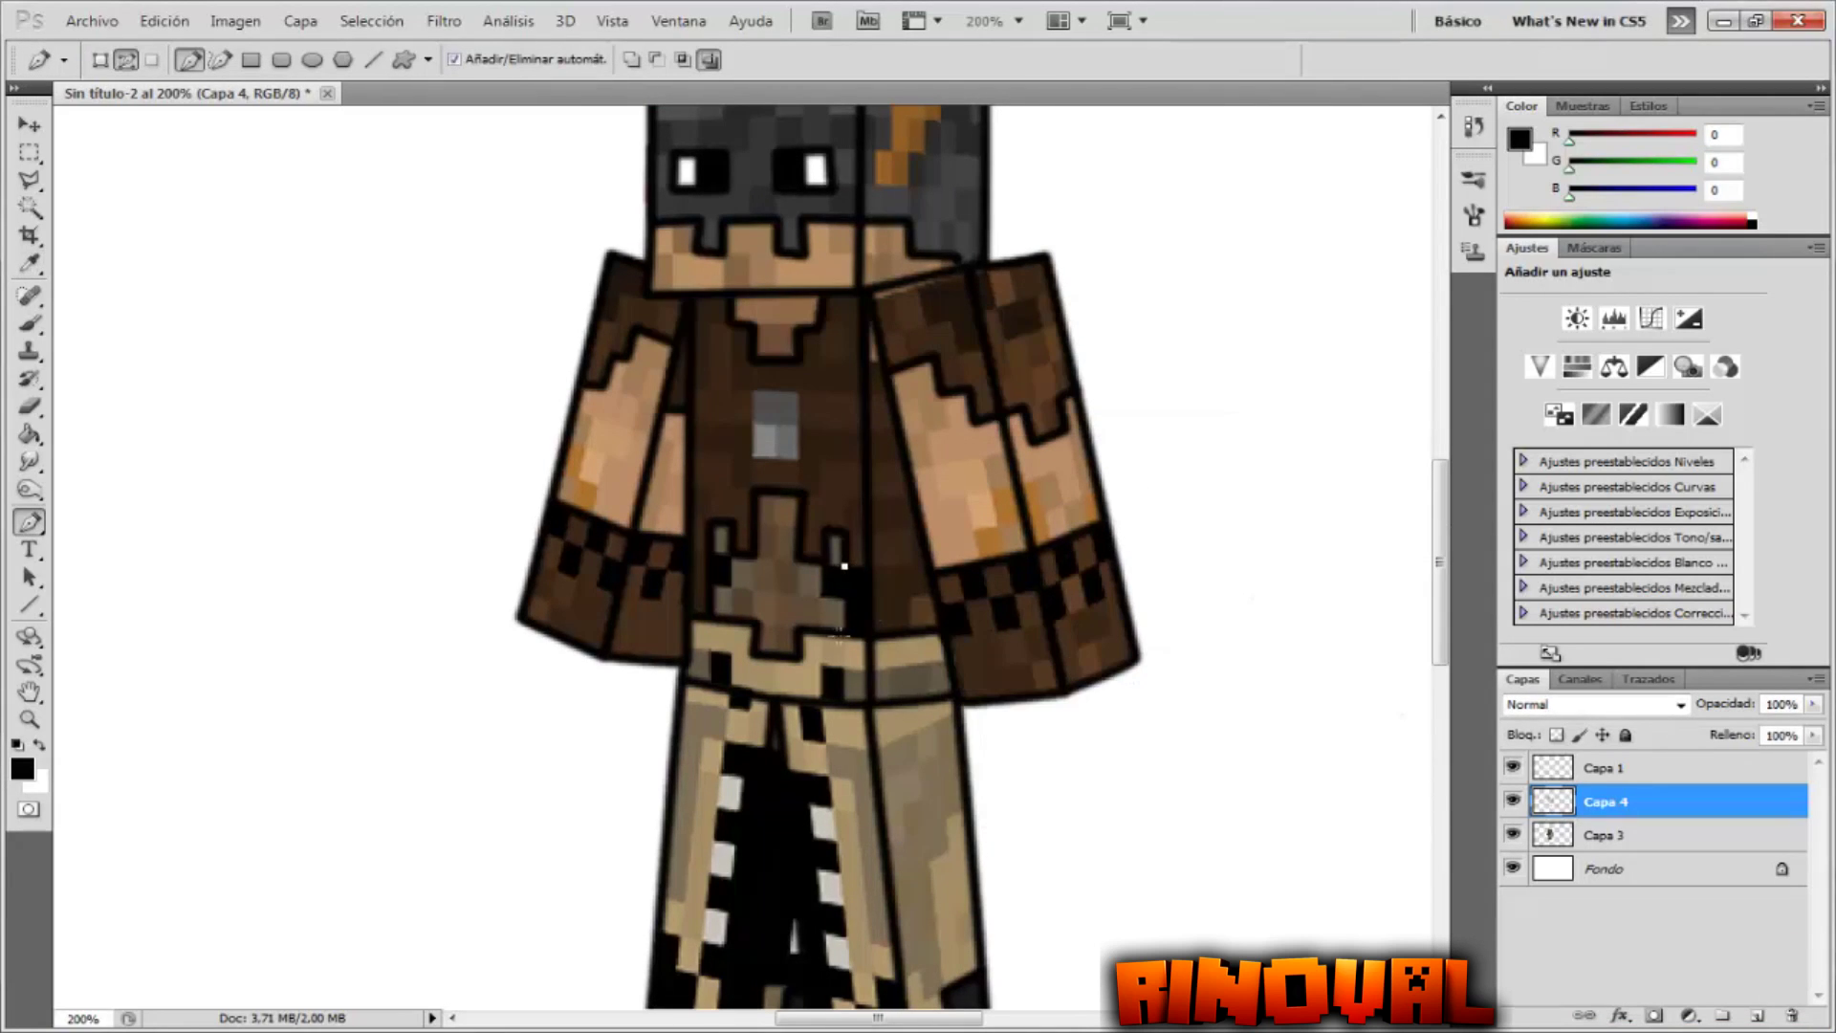
pyautogui.click(1513, 834)
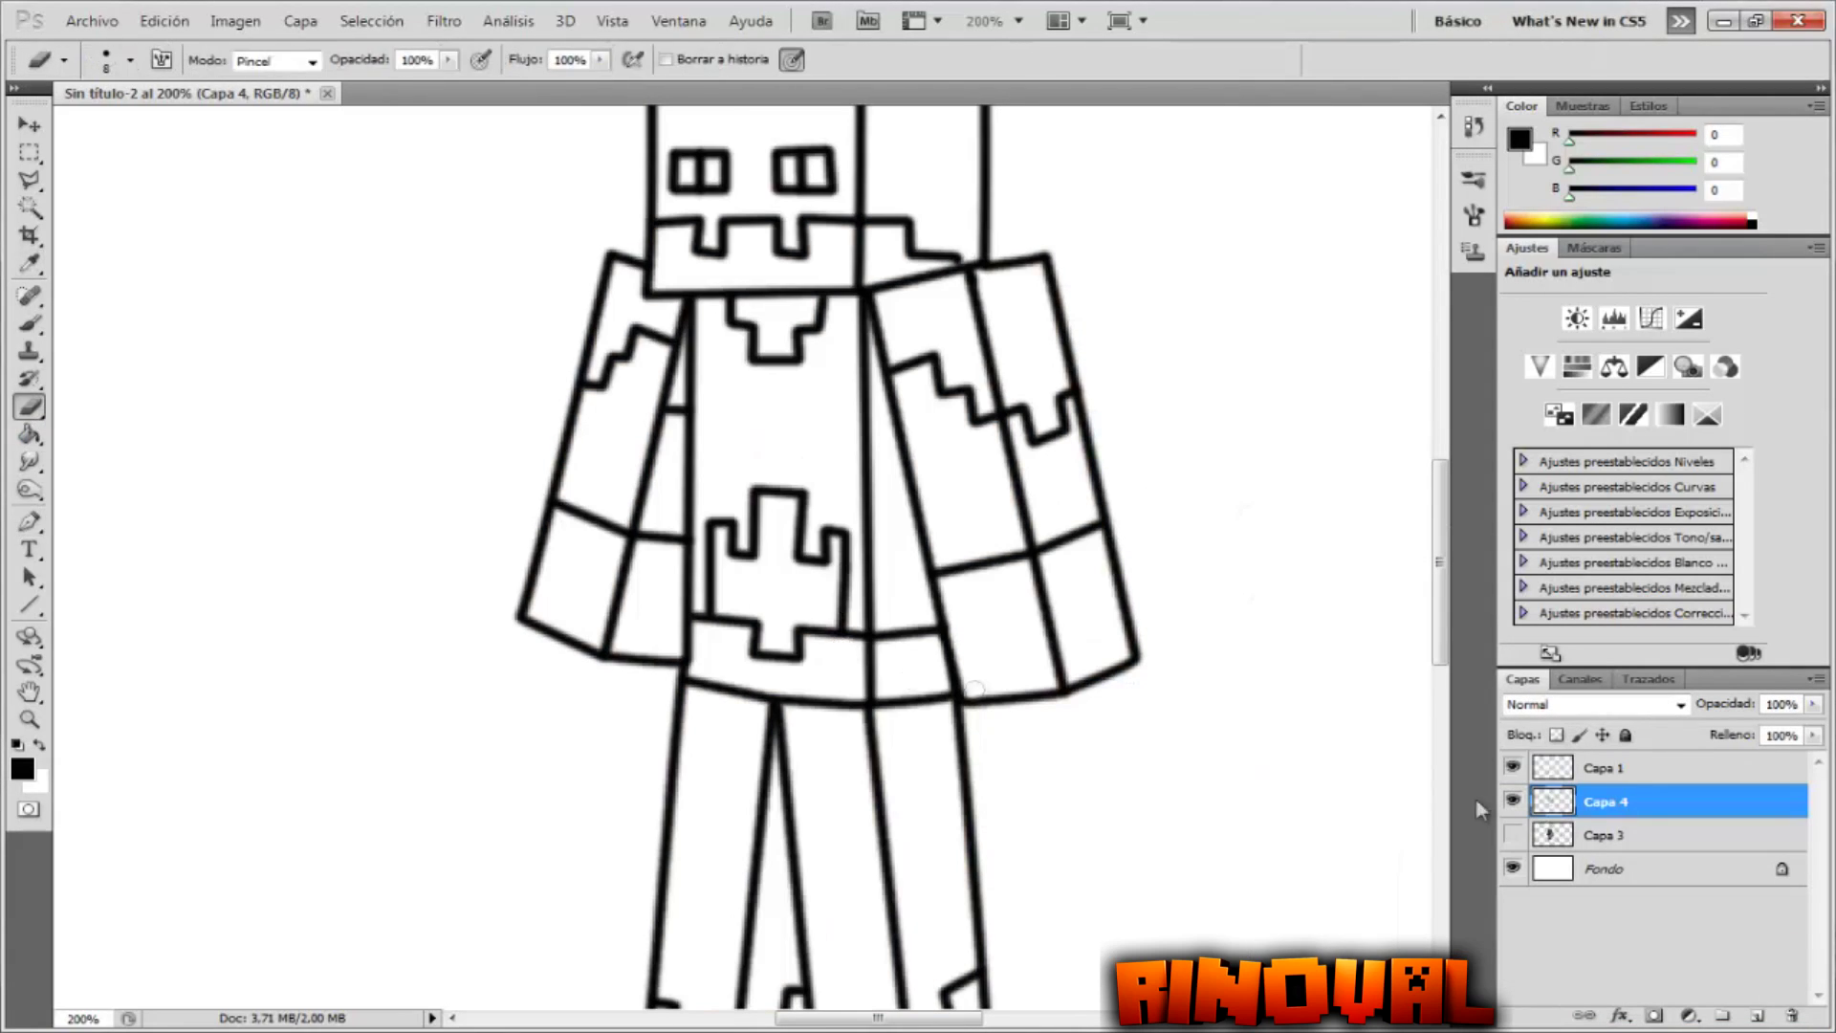
pyautogui.click(1513, 835)
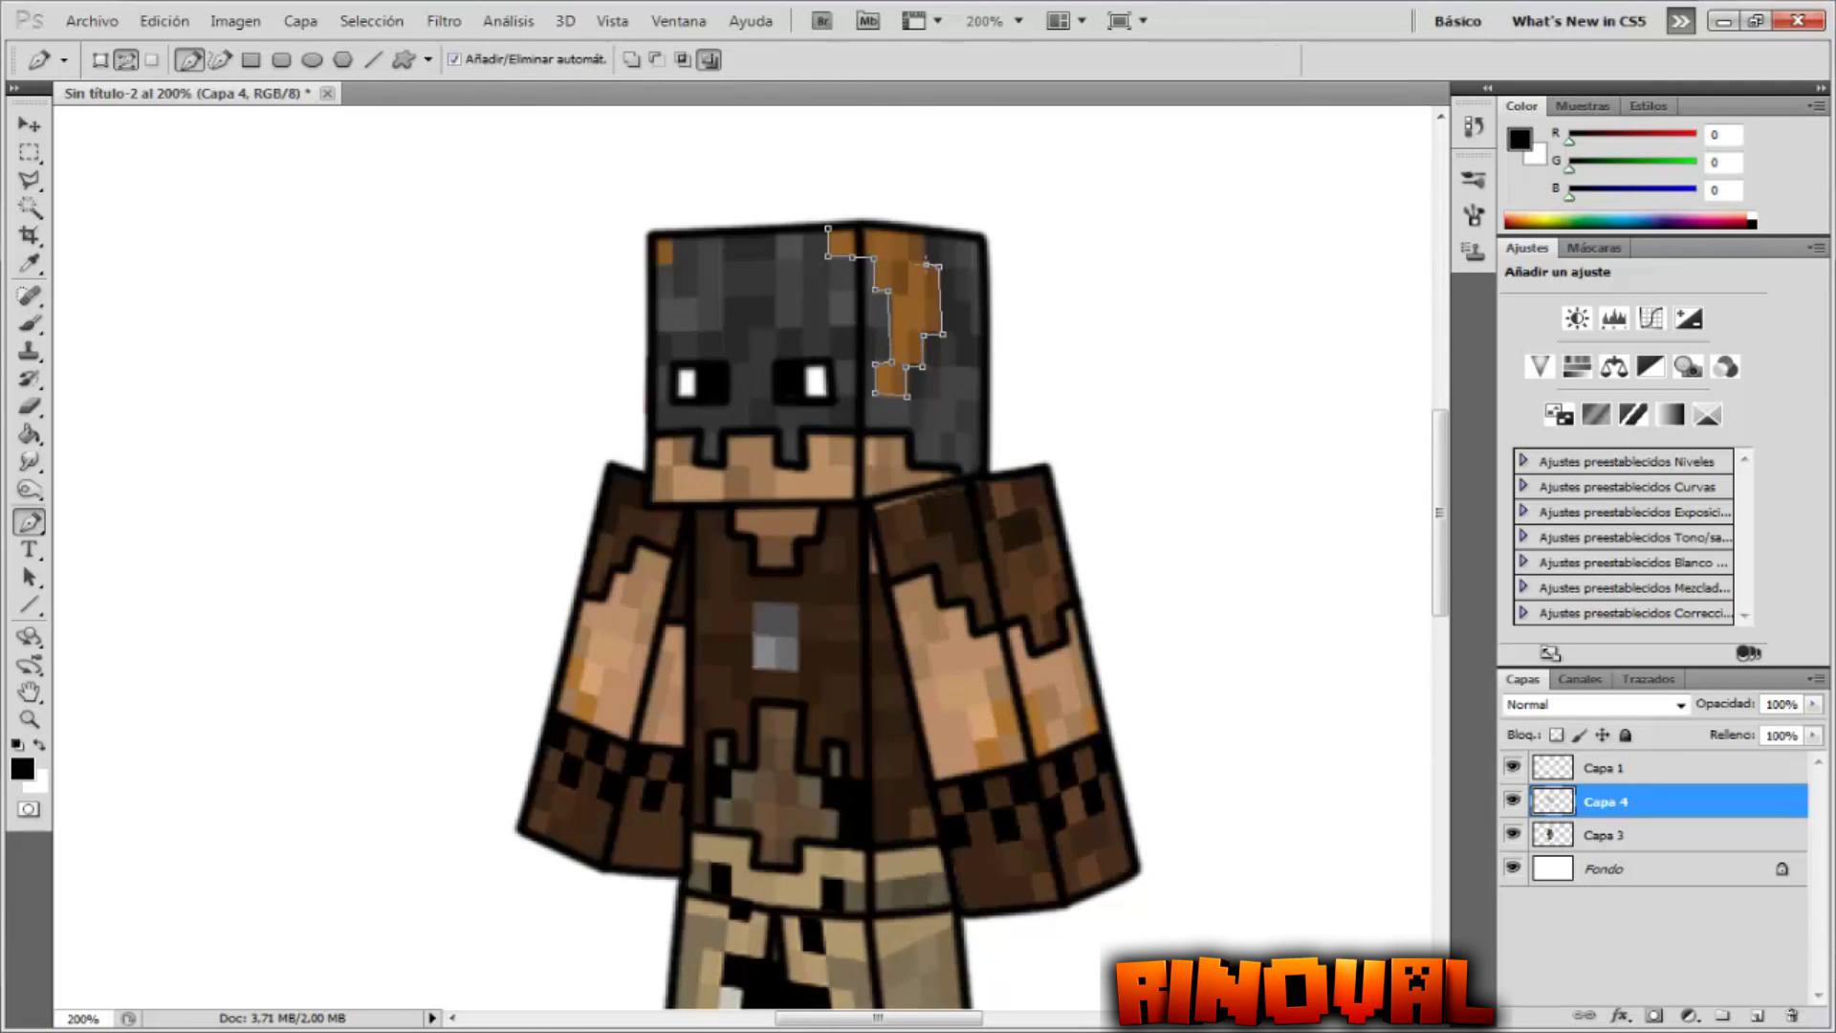
# - Stroke black outlines around the orange patches on the helmet and hide Capa 3 to check the line art
pyautogui.rightClick(796, 294)
pyautogui.rightClick(751, 296)
pyautogui.click(1513, 834)
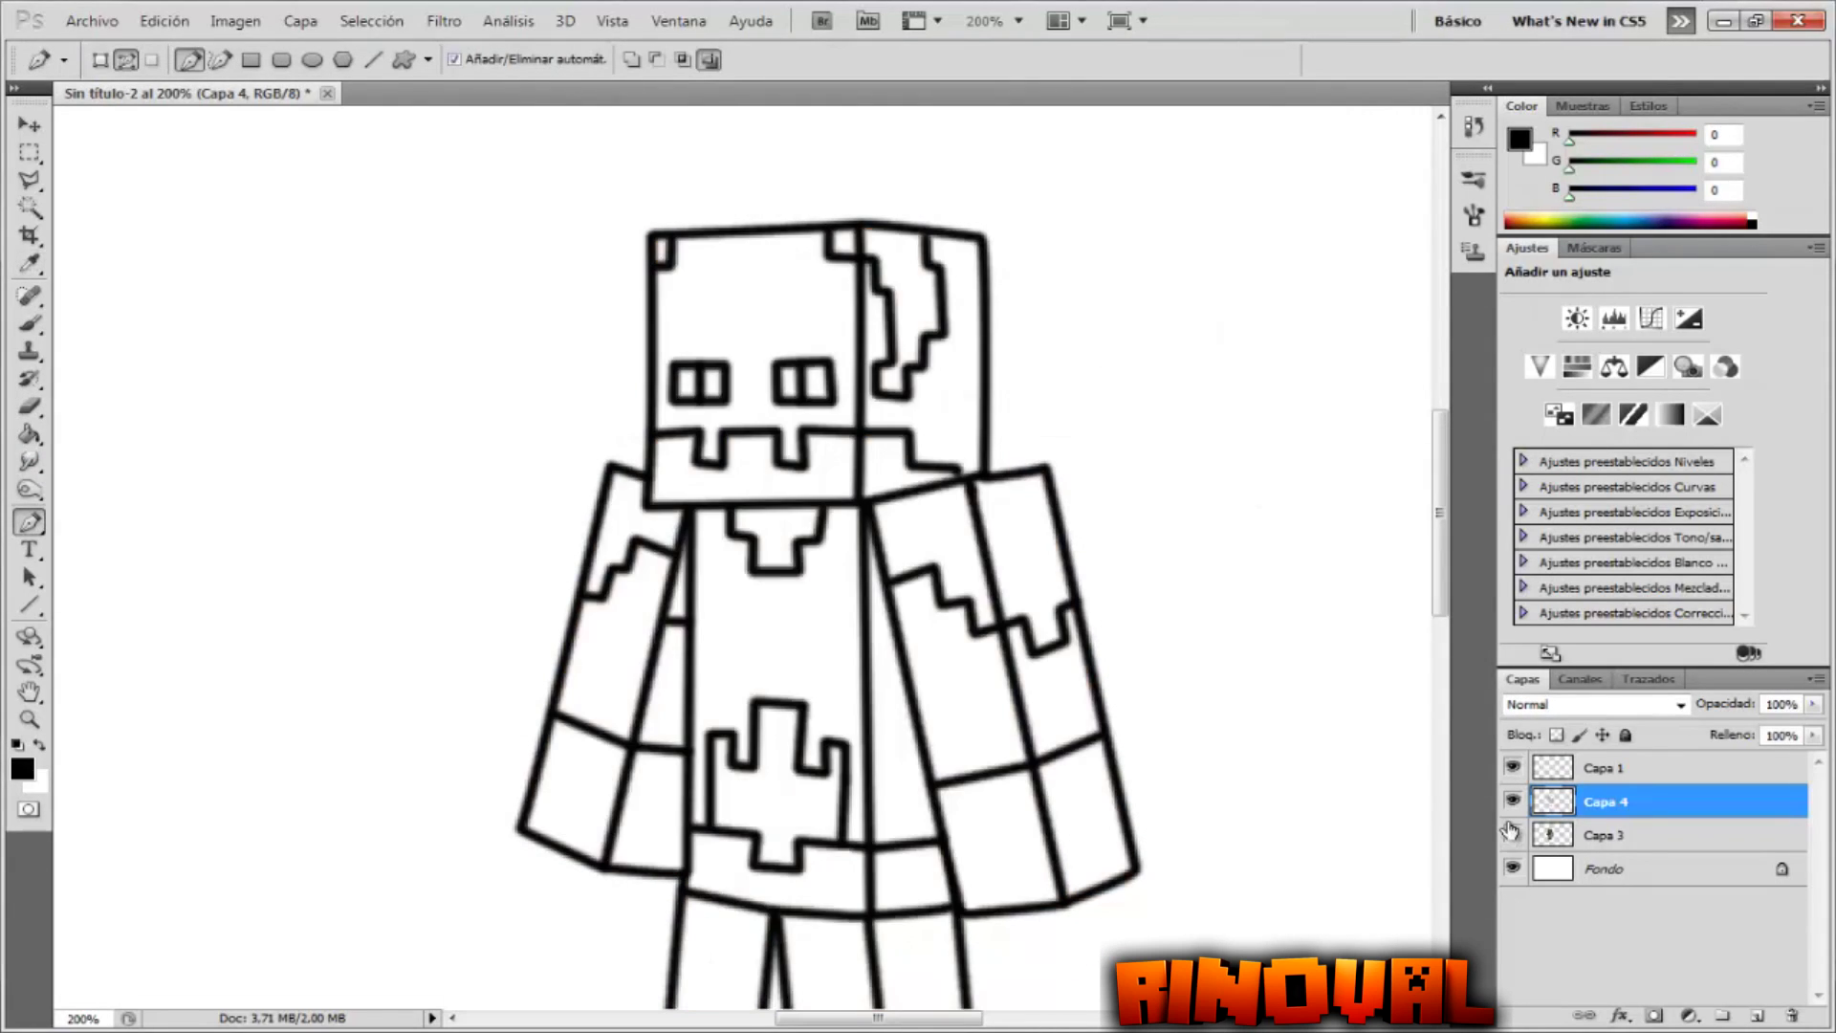
# - Trace the stepped shading boundaries on the side and front of the right leg and stroke them in black
pyautogui.scroll(-5, 1289, 704)
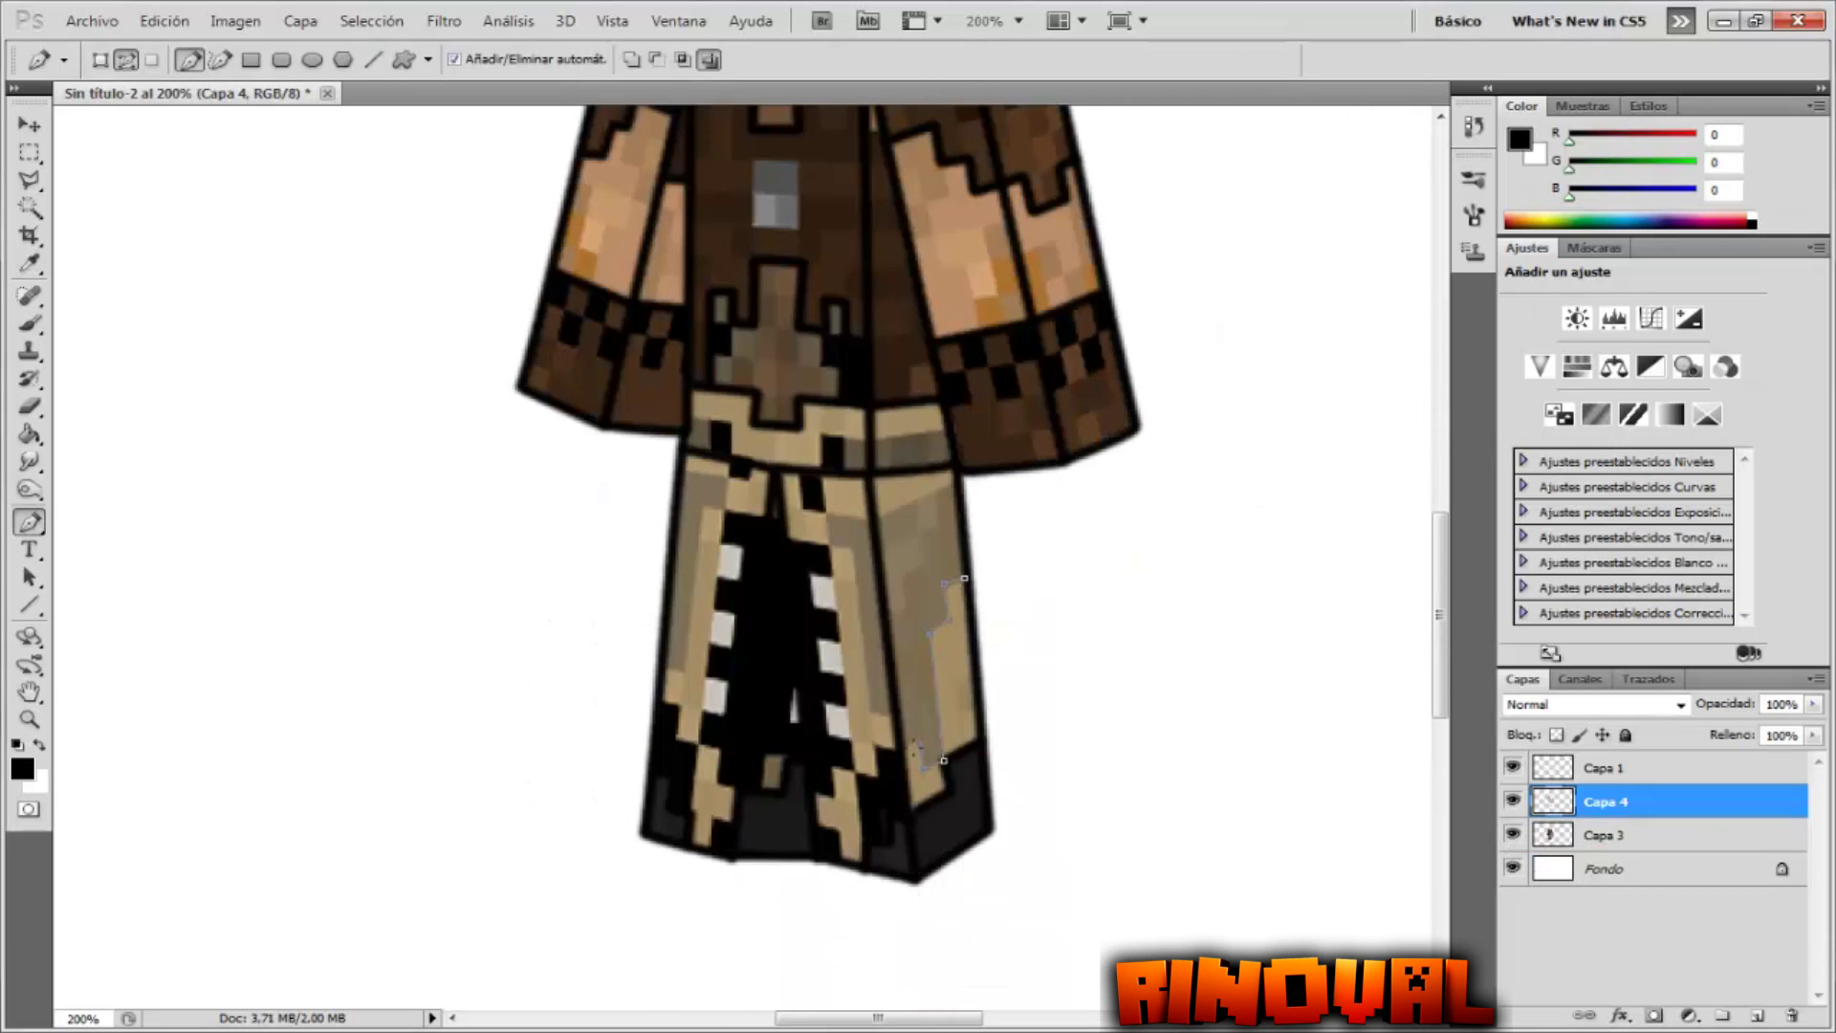
pyautogui.rightClick(1052, 612)
pyautogui.click(1109, 726)
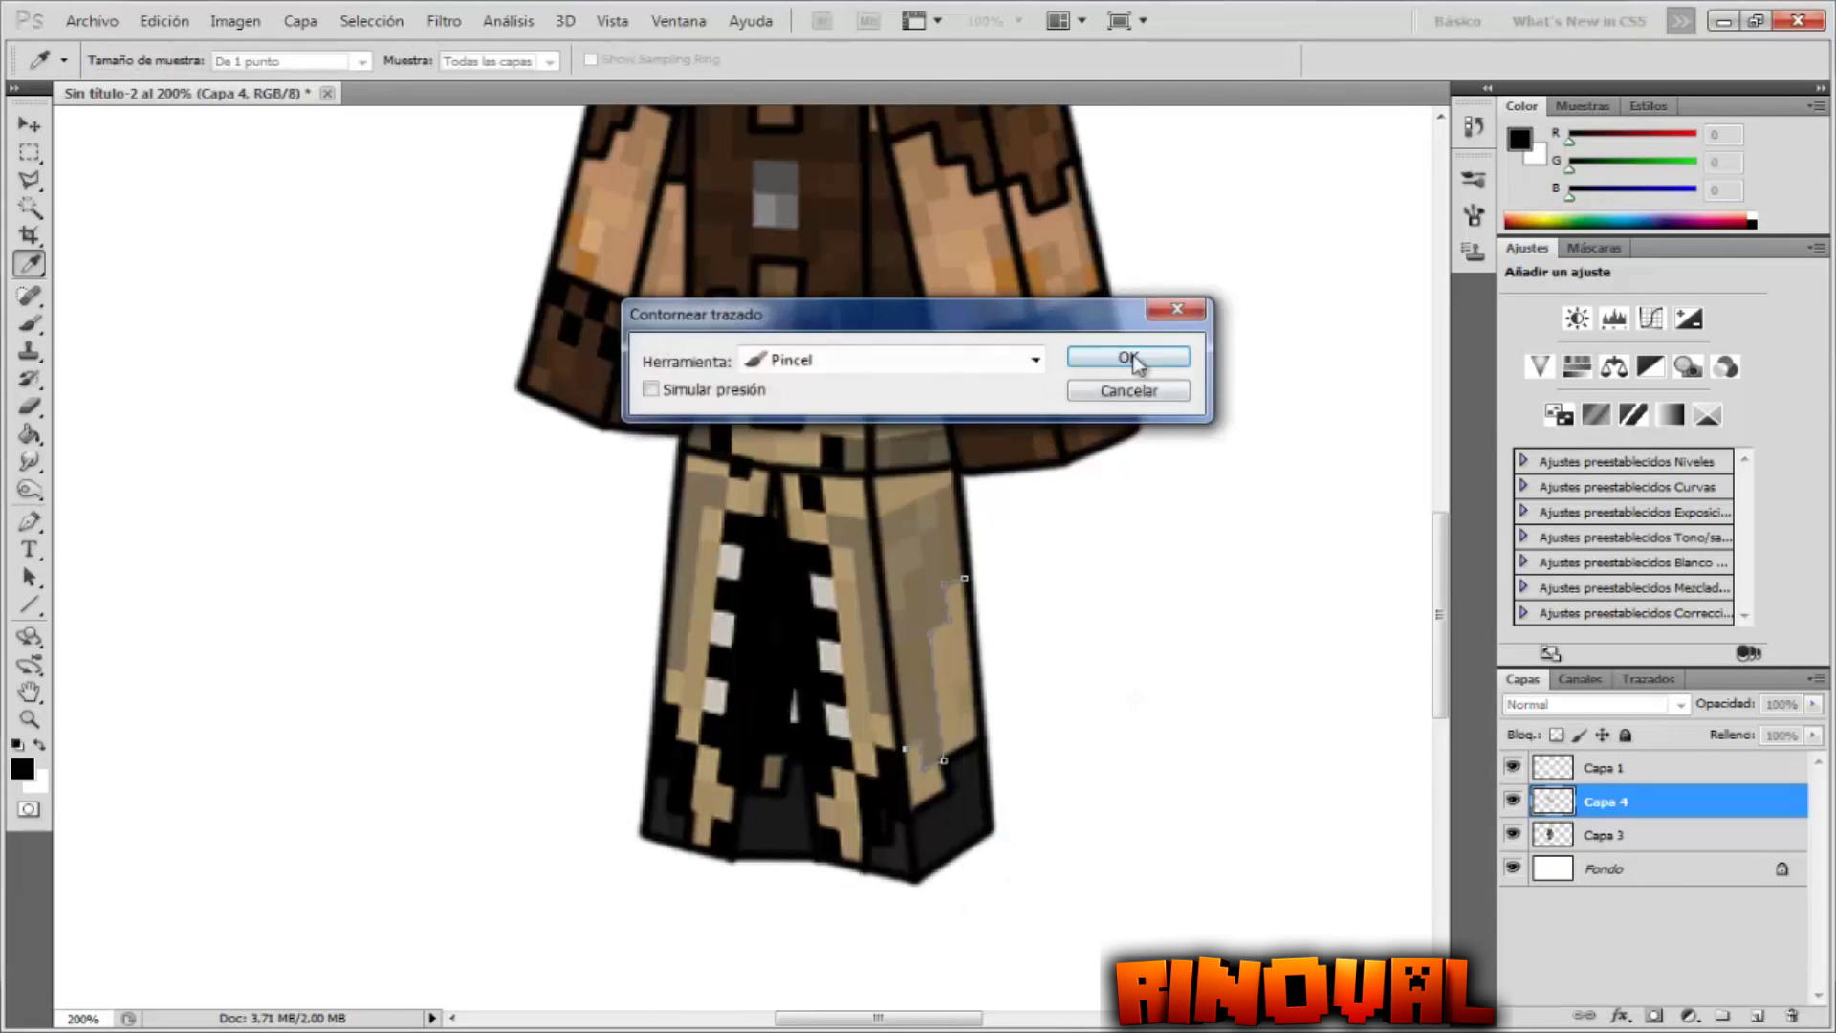
pyautogui.click(1135, 364)
pyautogui.click(889, 713)
pyautogui.click(831, 518)
pyautogui.rightClick(1225, 574)
pyautogui.click(1271, 701)
pyautogui.click(1123, 359)
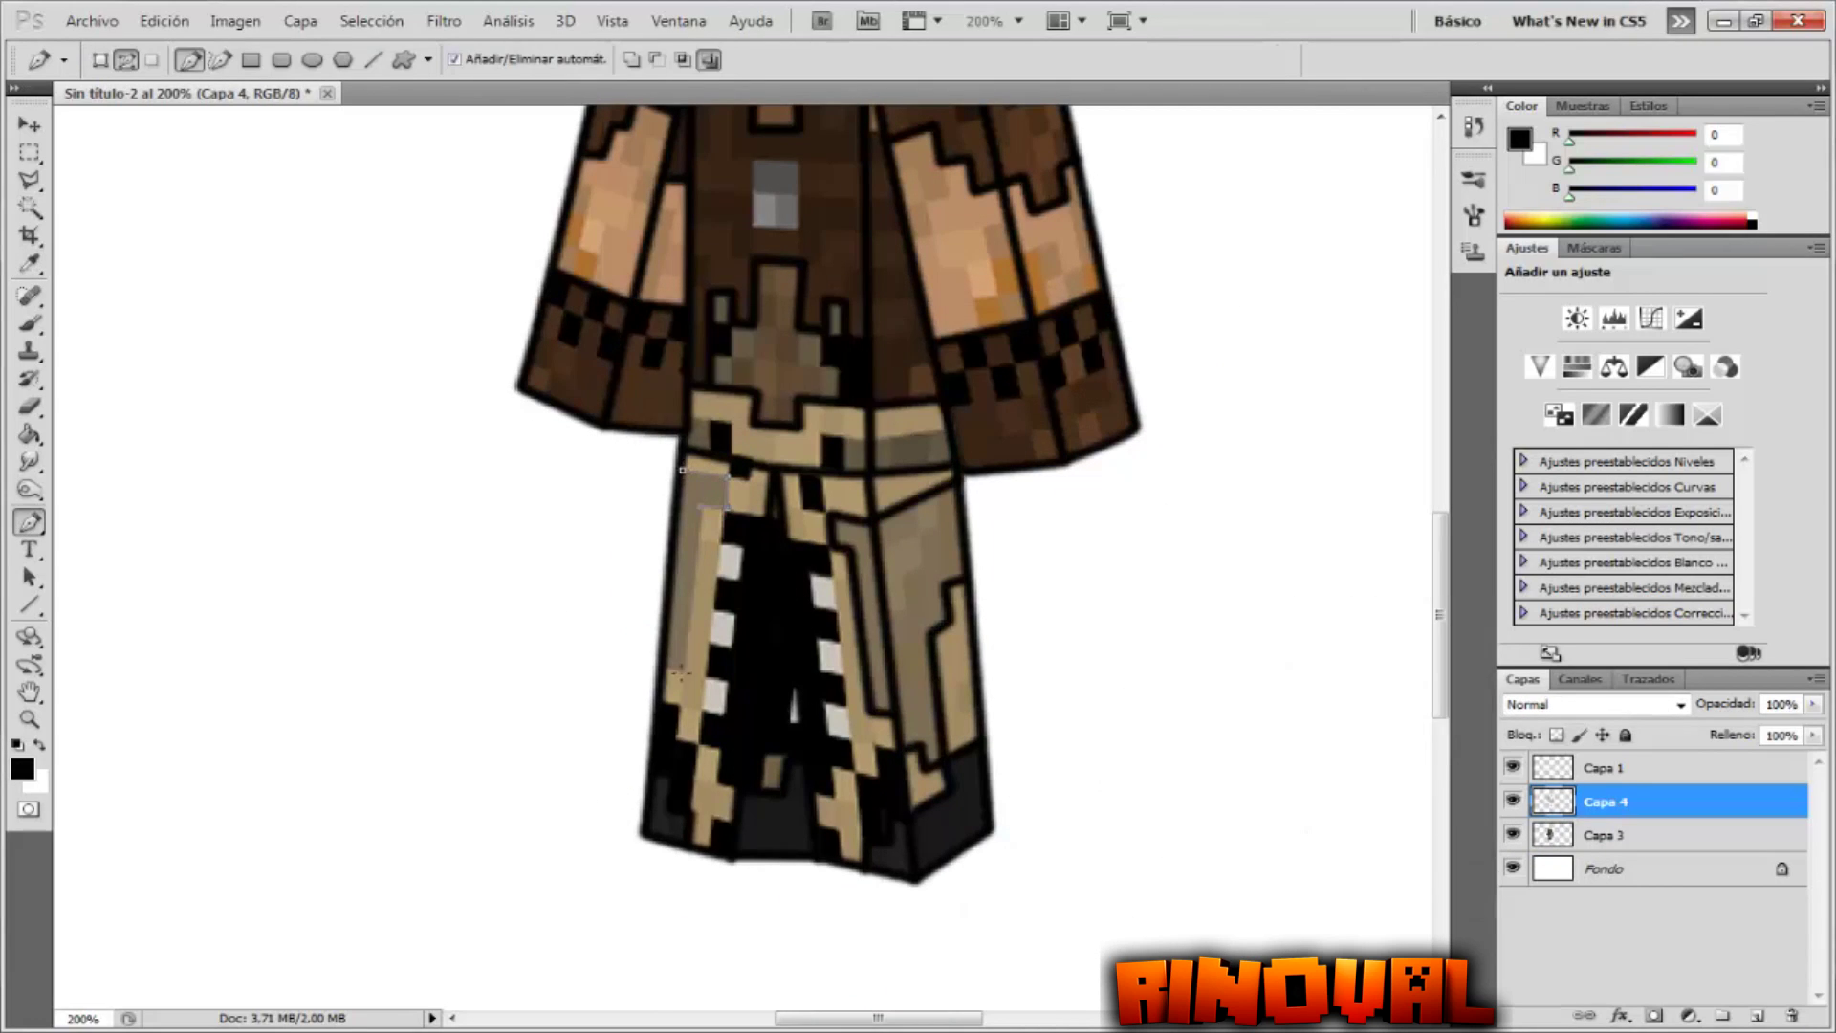
# - Trace the shaded area along the outer side of the left leg and stroke it in black
pyautogui.click(681, 672)
pyautogui.click(666, 670)
pyautogui.rightClick(1004, 557)
pyautogui.click(1061, 683)
pyautogui.click(1123, 358)
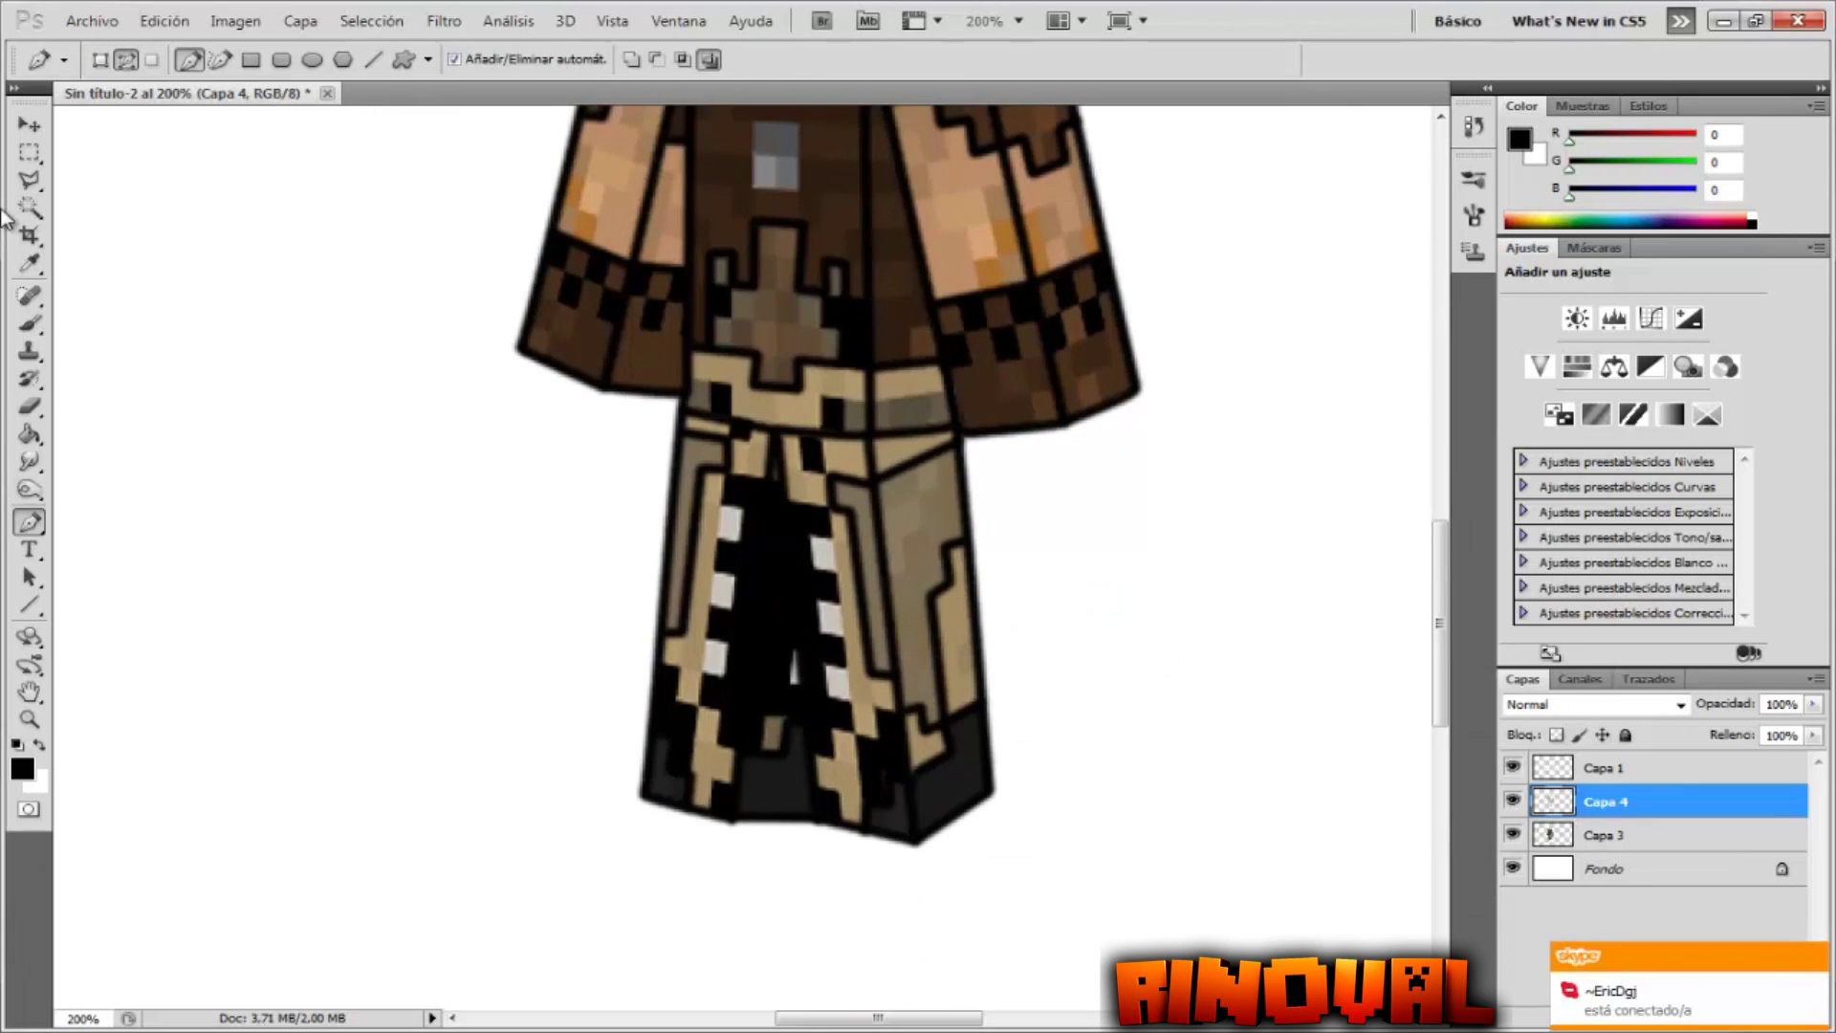
# - Sample the helmet's dark grey for the brush and create a new layer placed beneath Capa 4
pyautogui.press('e')
pyautogui.scroll(5, 1119, 650)
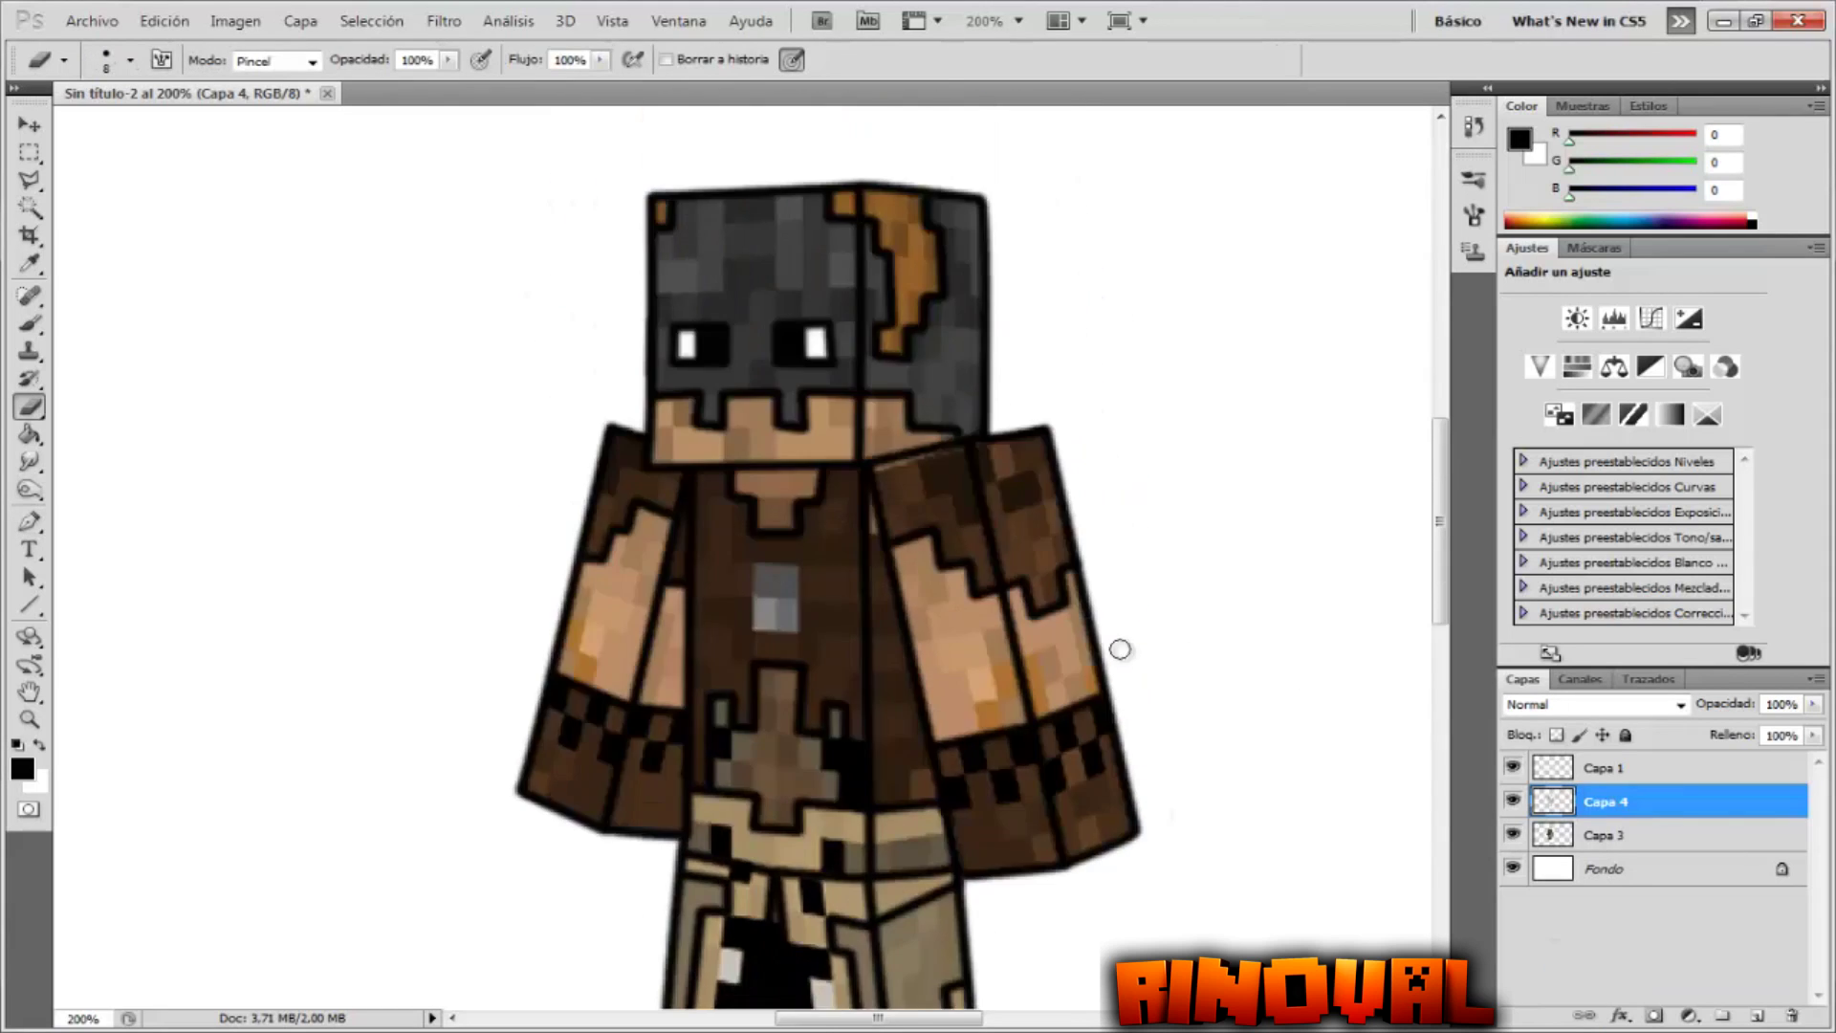
pyautogui.press('i')
pyautogui.click(743, 248)
pyautogui.click(31, 325)
pyautogui.click(1755, 1015)
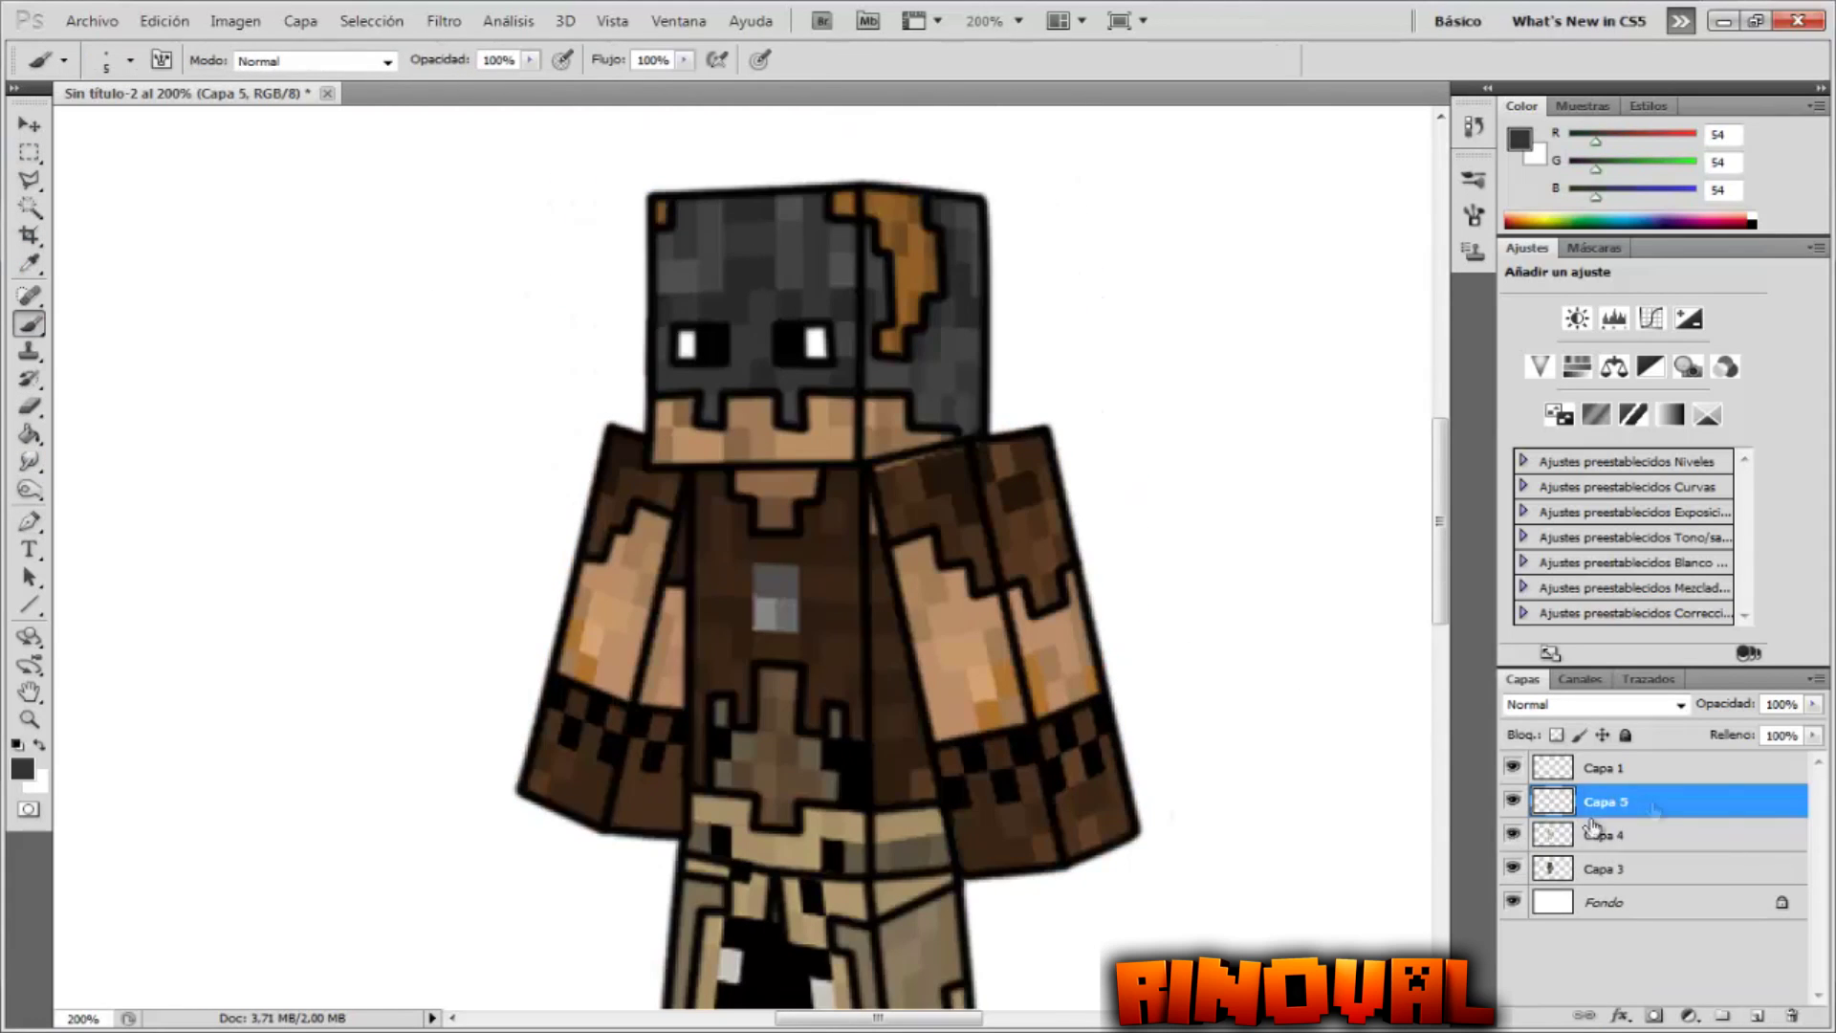
pyautogui.moveTo(1592, 805); pyautogui.dragTo(1595, 851)
# - Set the brush size to 15 and paint the helmet dark grey on Capa 5, with Capa 3 hidden
pyautogui.click(130, 61)
pyautogui.moveTo(58, 131); pyautogui.dragTo(64, 131)
pyautogui.moveTo(803, 211)
pyautogui.mouseDown()
pyautogui.moveTo(752, 228)
pyautogui.moveTo(801, 250)
pyautogui.moveTo(846, 234)
pyautogui.moveTo(791, 284)
pyautogui.moveTo(672, 278)
pyautogui.moveTo(757, 380)
pyautogui.moveTo(708, 406)
pyautogui.moveTo(661, 372)
pyautogui.moveTo(789, 384)
pyautogui.moveTo(843, 308)
pyautogui.mouseUp()
pyautogui.click(1512, 868)
pyautogui.moveTo(841, 378)
pyautogui.mouseDown()
pyautogui.moveTo(925, 423)
pyautogui.moveTo(957, 296)
pyautogui.moveTo(942, 203)
pyautogui.moveTo(946, 396)
pyautogui.mouseUp()
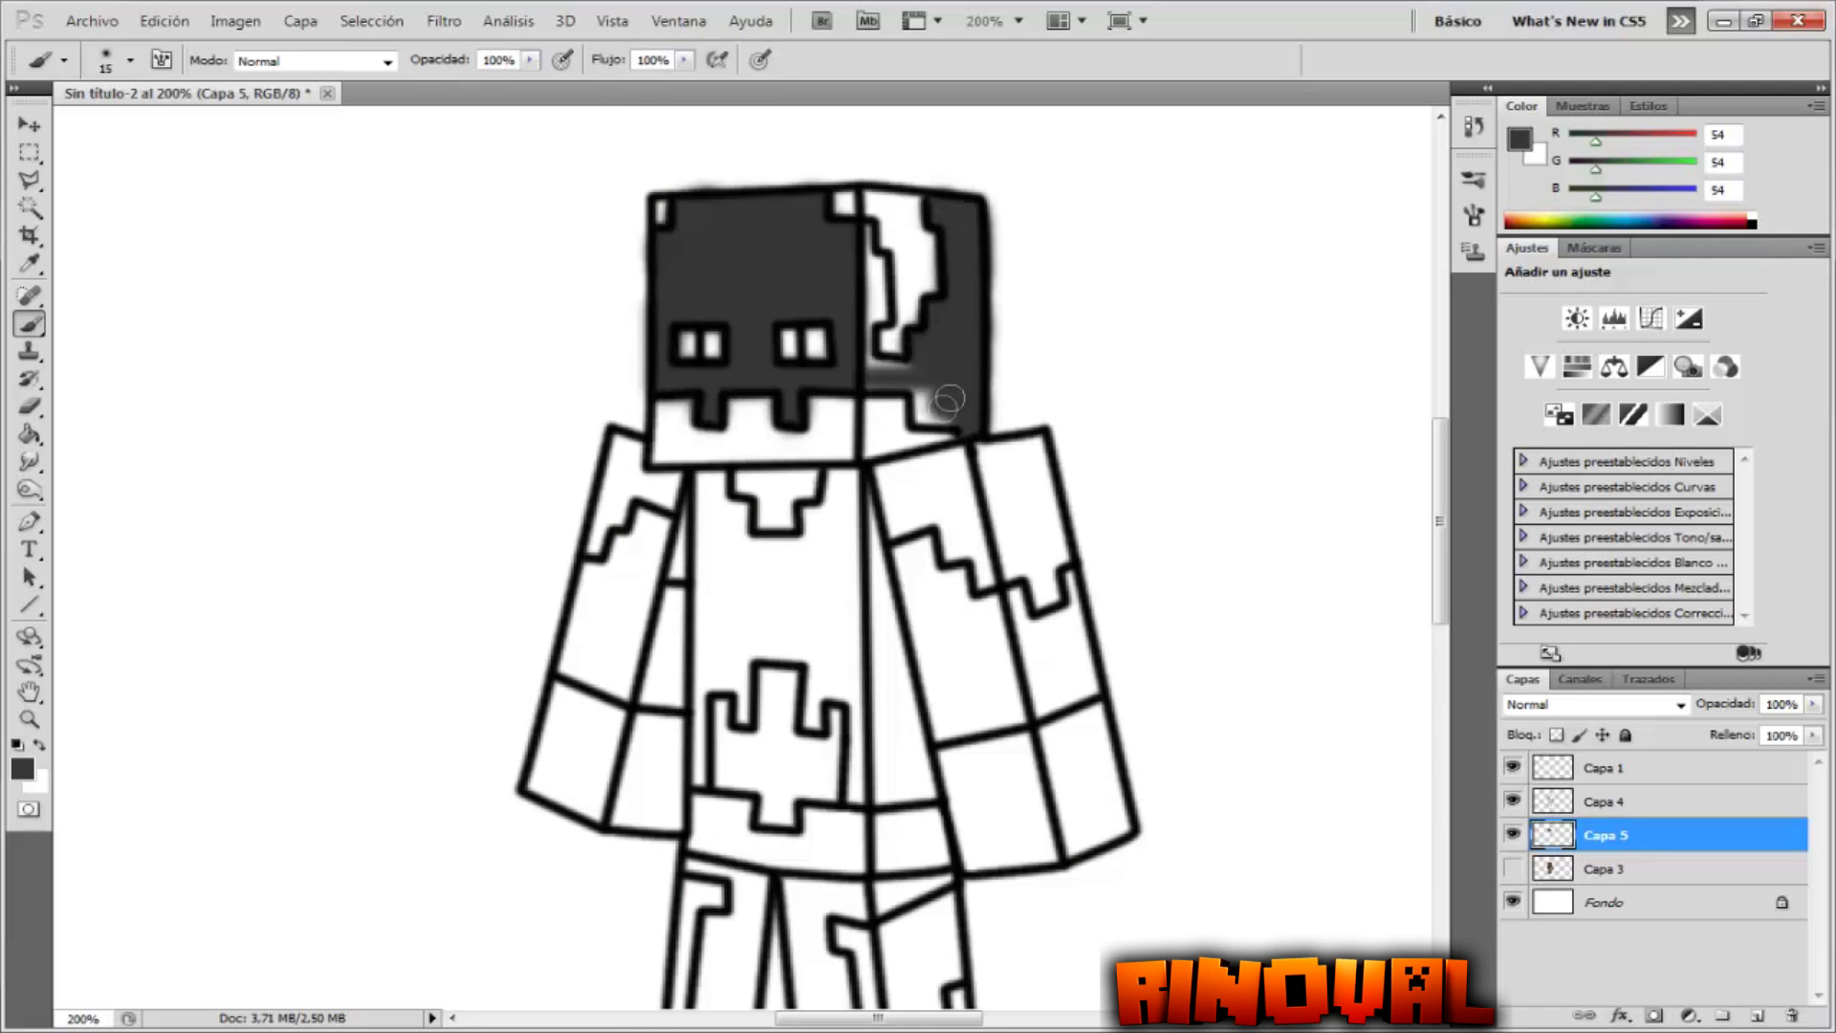
# - Sample the skin tone from the face on Capa 3 and paint the lower face and both bare arms with it
pyautogui.click(1512, 868)
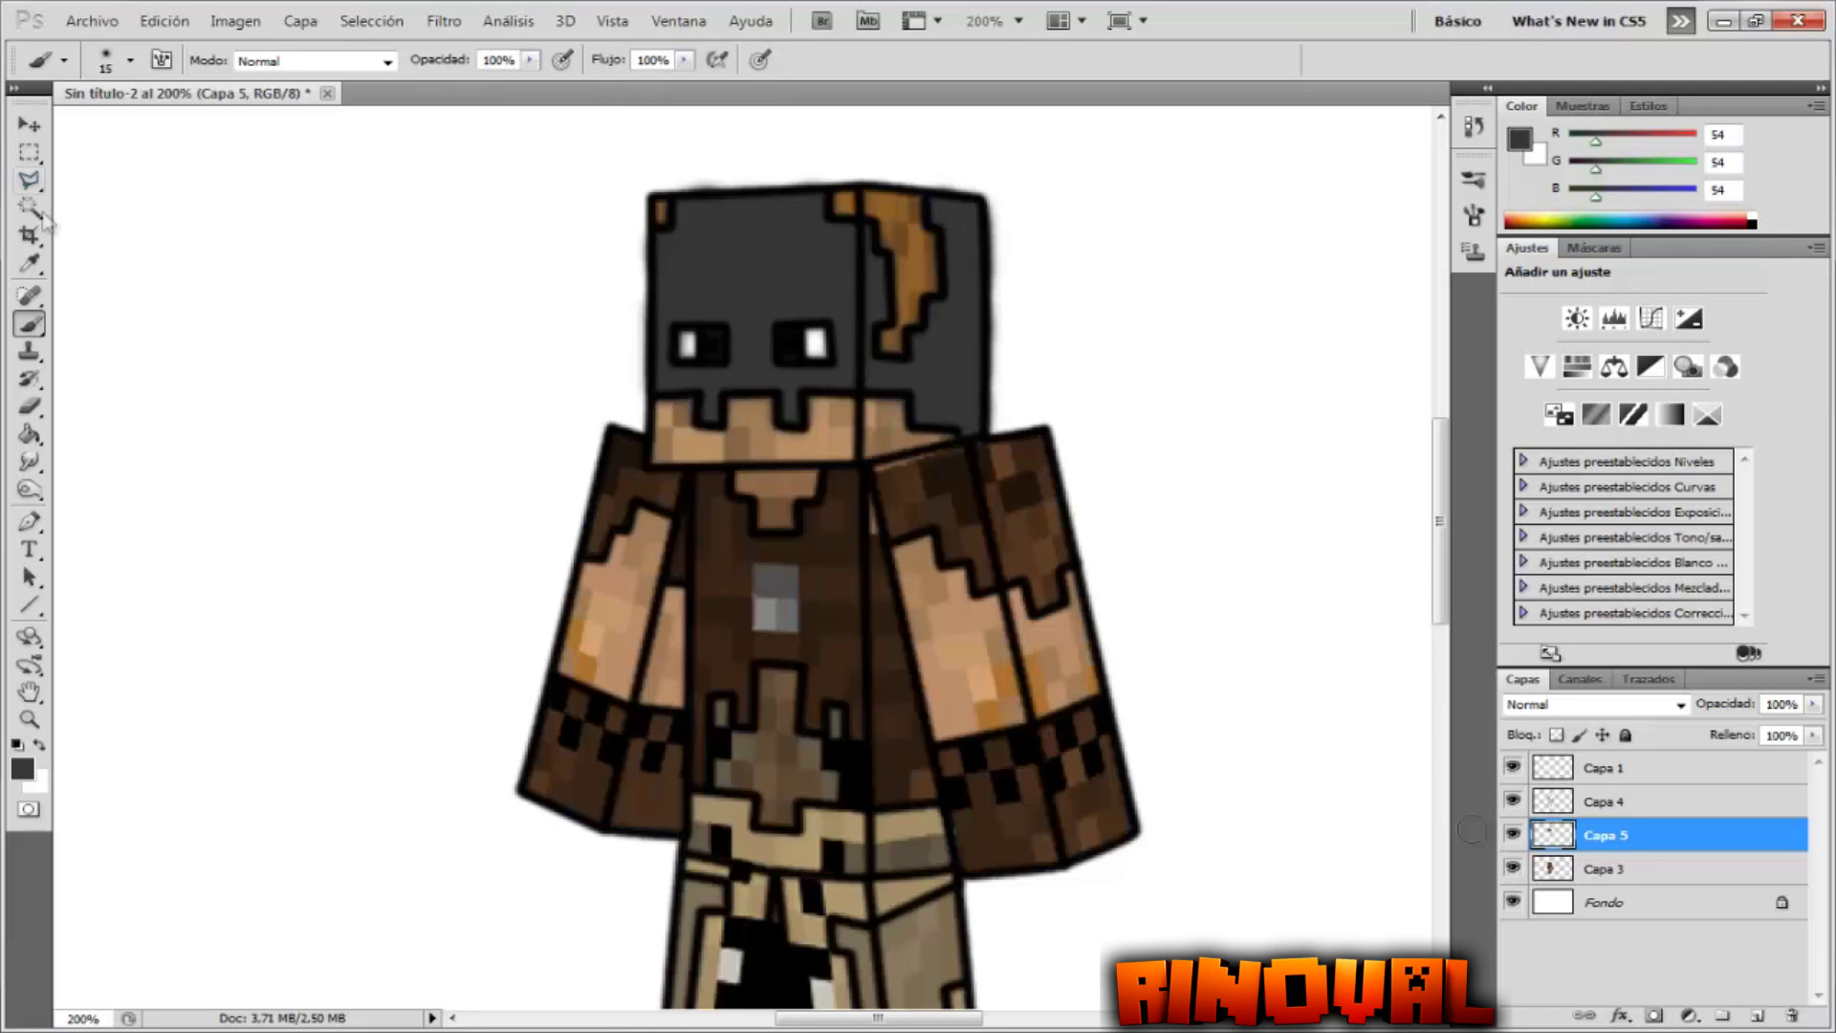
pyautogui.keyDown('alt'); pyautogui.click(750, 435); pyautogui.keyUp('alt')
pyautogui.click(1512, 868)
pyautogui.moveTo(751, 409); pyautogui.dragTo(782, 449)
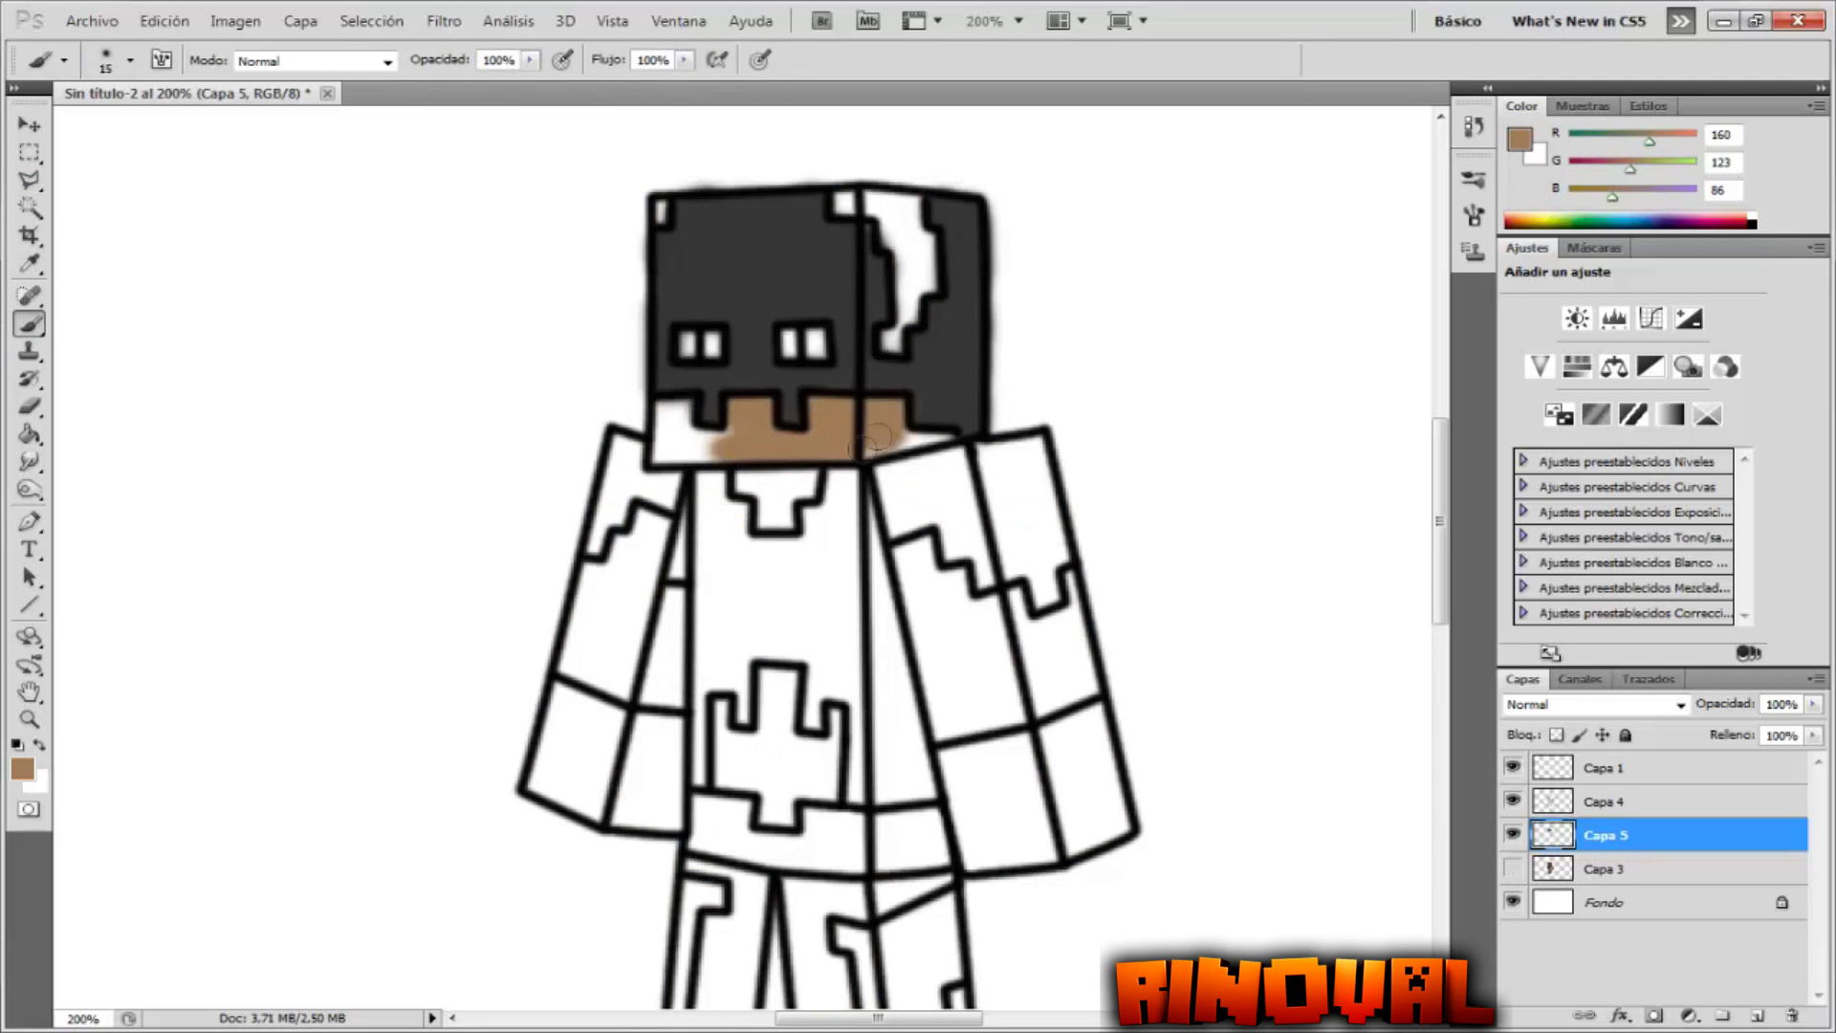
pyautogui.moveTo(913, 550)
pyautogui.mouseDown()
pyautogui.moveTo(956, 650)
pyautogui.moveTo(1067, 642)
pyautogui.moveTo(1023, 669)
pyautogui.moveTo(918, 593)
pyautogui.moveTo(1085, 686)
pyautogui.mouseUp()
pyautogui.moveTo(674, 708)
pyautogui.mouseDown()
pyautogui.moveTo(650, 684)
pyautogui.moveTo(665, 588)
pyautogui.moveTo(573, 669)
pyautogui.mouseUp()
pyautogui.moveTo(660, 517)
pyautogui.mouseDown()
pyautogui.moveTo(622, 560)
pyautogui.moveTo(602, 635)
pyautogui.mouseUp()
# - Paint the neck opening in the skin tone and compare the result with the reference on Capa 3
pyautogui.click(1512, 868)
pyautogui.click(1512, 868)
pyautogui.moveTo(770, 507); pyautogui.dragTo(811, 478)
pyautogui.scroll(-4, 762, 471)
pyautogui.click(1511, 868)
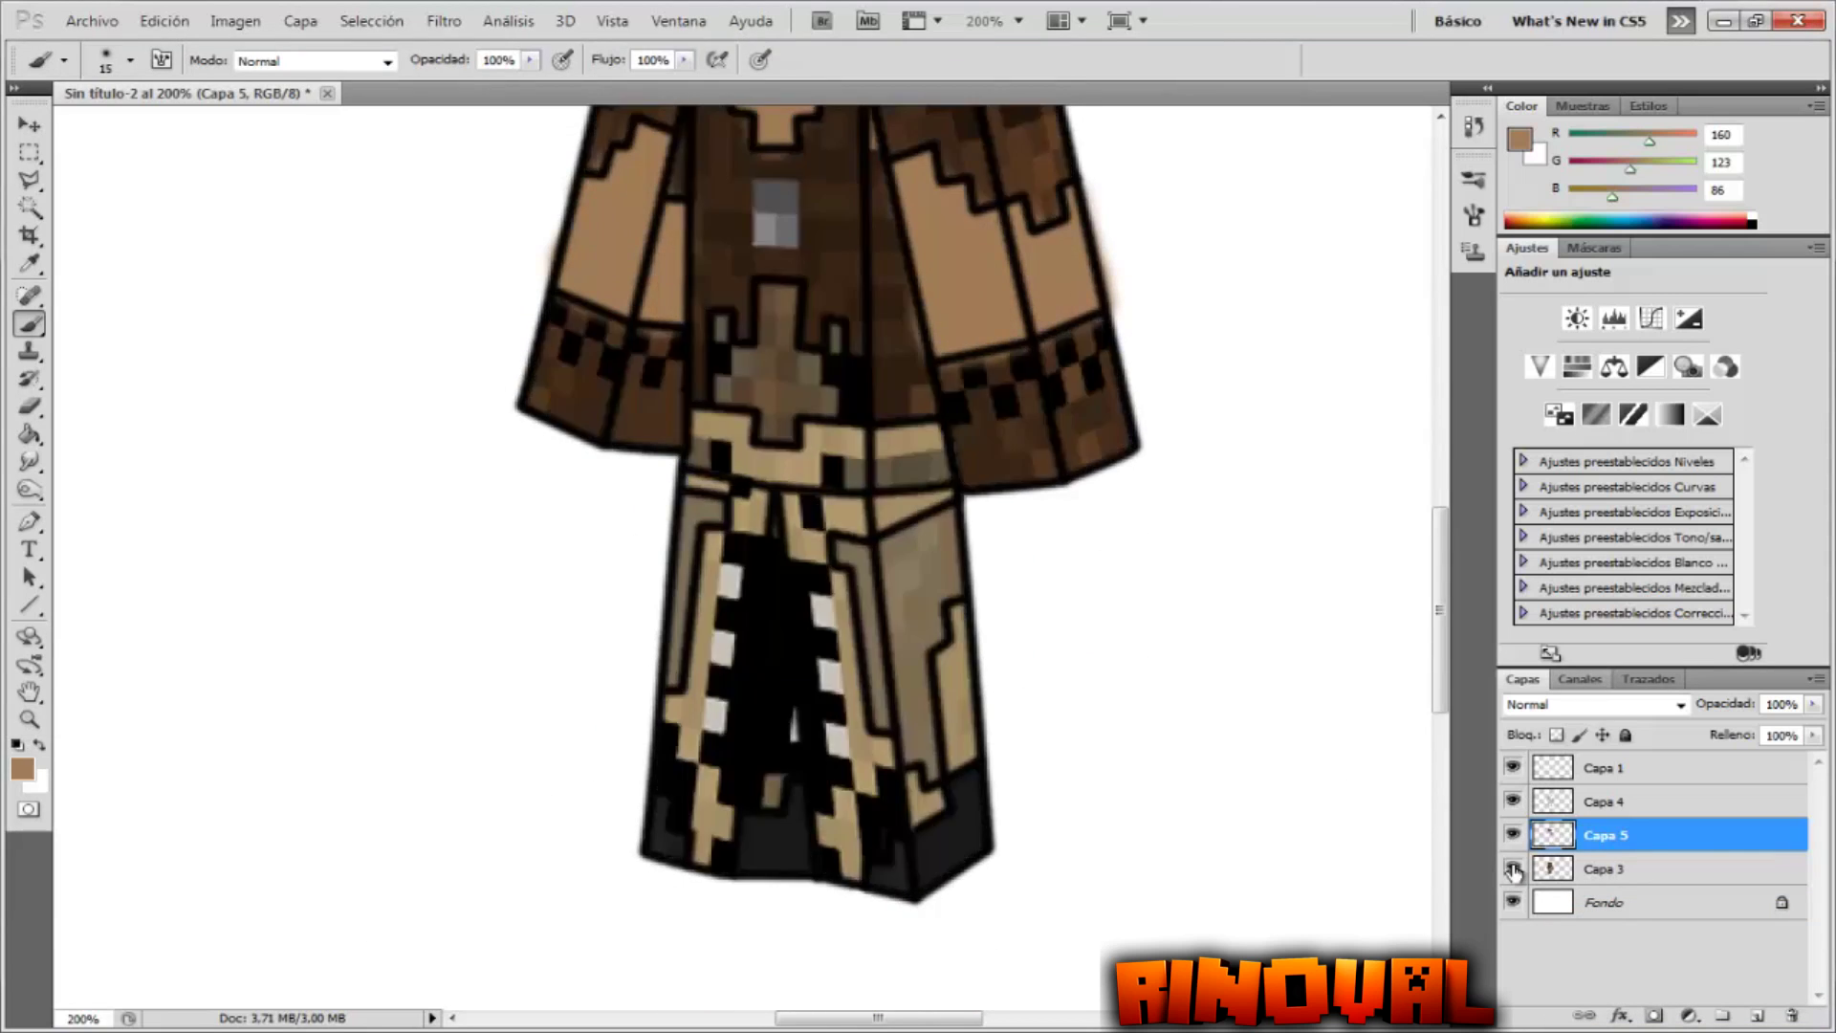
# - Sample the orange from the helmet and paint the outlined helmet patches with it
pyautogui.scroll(5, 762, 471)
pyautogui.keyDown('alt'); pyautogui.click(659, 317); pyautogui.keyUp('alt')
pyautogui.click(1512, 868)
pyautogui.click(890, 435)
pyautogui.moveTo(920, 366)
pyautogui.mouseDown()
pyautogui.moveTo(866, 296)
pyautogui.moveTo(843, 298)
pyautogui.mouseUp()
pyautogui.click(656, 305)
# - Choose black as the foreground colour and paint over the dark parts of both eyes
pyautogui.scroll(-3, 656, 305)
pyautogui.click(22, 768)
pyautogui.click(942, 660)
pyautogui.press('Return')
pyautogui.click(788, 290)
pyautogui.click(690, 287)
pyautogui.click(1512, 868)
pyautogui.click(1511, 868)
pyautogui.click(1511, 868)
pyautogui.keyDown('alt'); pyautogui.click(1021, 435); pyautogui.keyUp('alt')
pyautogui.click(29, 323)
pyautogui.click(1512, 868)
pyautogui.click(1512, 868)
# - Trace the grey chest buckle with a path on Capa 4 and change the foreground colour to black
pyautogui.click(29, 522)
pyautogui.click(1605, 801)
pyautogui.click(1511, 868)
pyautogui.click(1511, 868)
pyautogui.click(799, 573)
pyautogui.rightClick(1147, 541)
pyautogui.click(22, 768)
# - Try to stroke the buckle path with the current brush, and undo the stroke
pyautogui.rightClick(1110, 468)
pyautogui.click(1192, 635)
pyautogui.click(1152, 335)
pyautogui.hotkey('ctrl', 'z')
# - Set the brush size to 5, stroke the chest buckle's outline in black, and delete the path
pyautogui.click(29, 324)
pyautogui.click(105, 63)
pyautogui.press('Return')
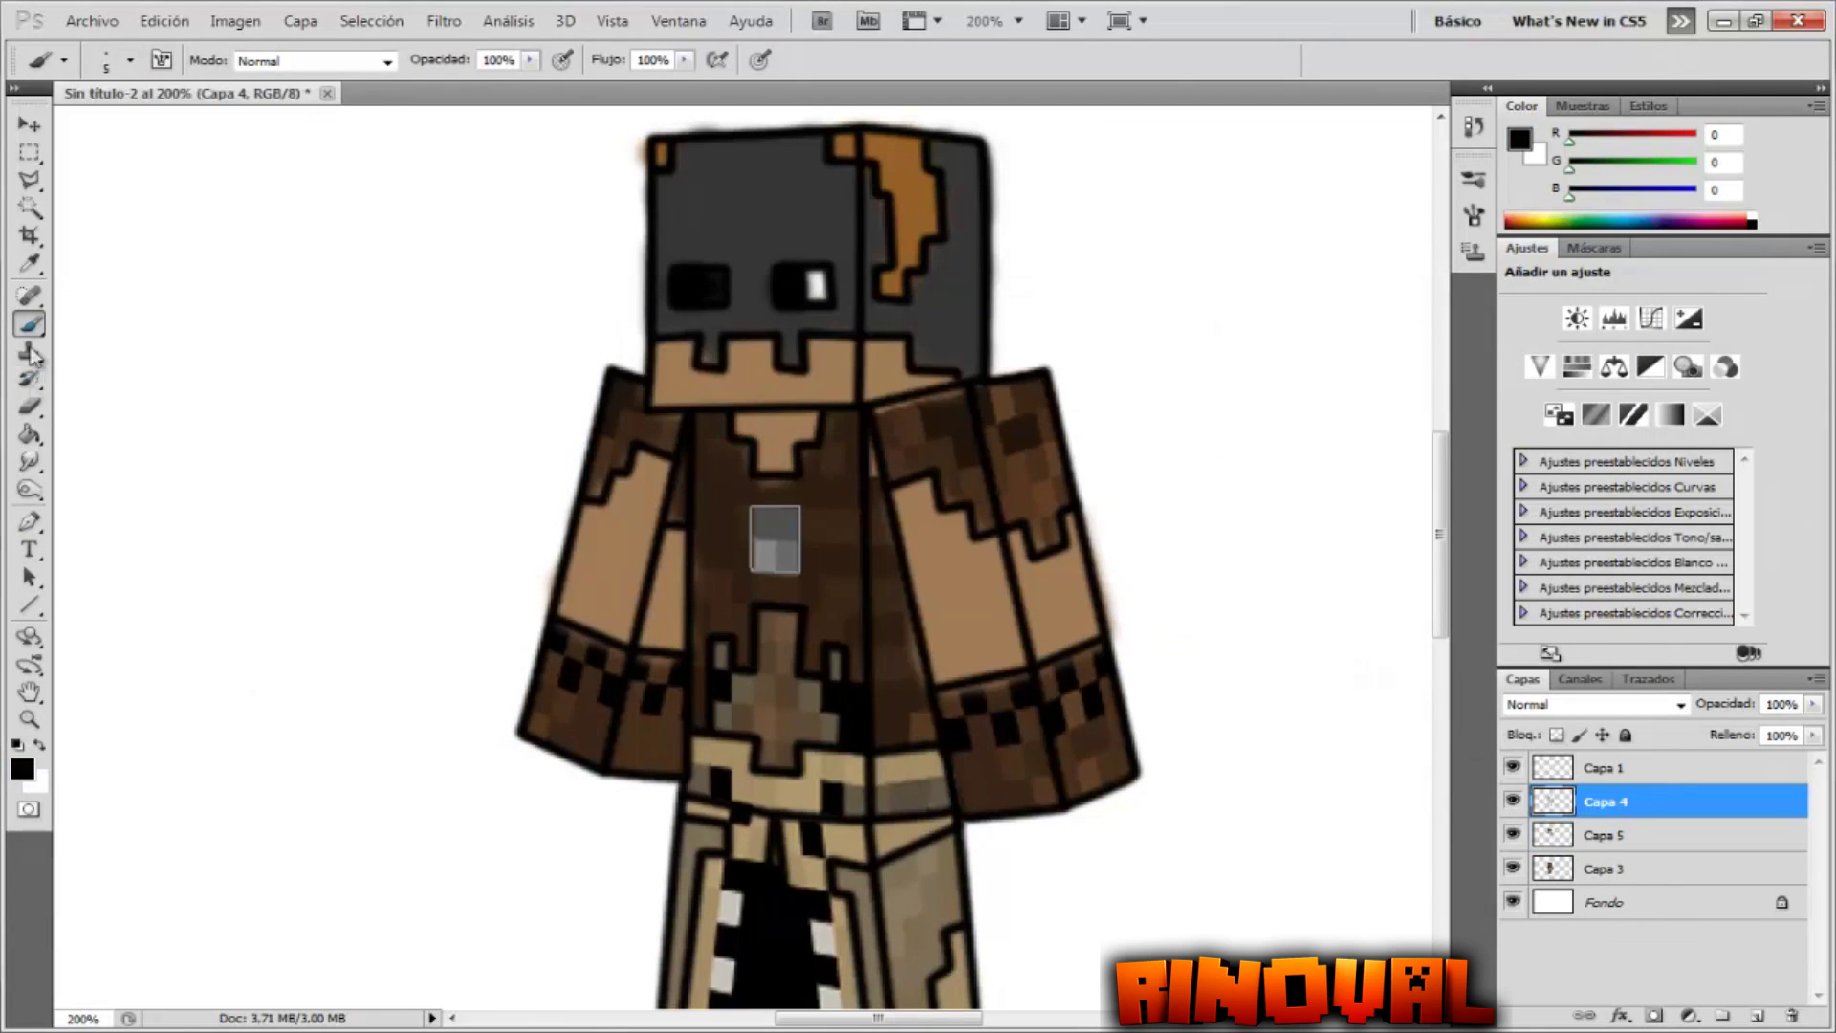
pyautogui.click(29, 522)
pyautogui.rightClick(1087, 497)
pyautogui.click(1151, 536)
# - Sample the vest's dark brown as the foreground colour and hide Capa 3
pyautogui.click(29, 323)
pyautogui.click(105, 63)
pyautogui.press('Return')
pyautogui.click(30, 263)
pyautogui.click(717, 526)
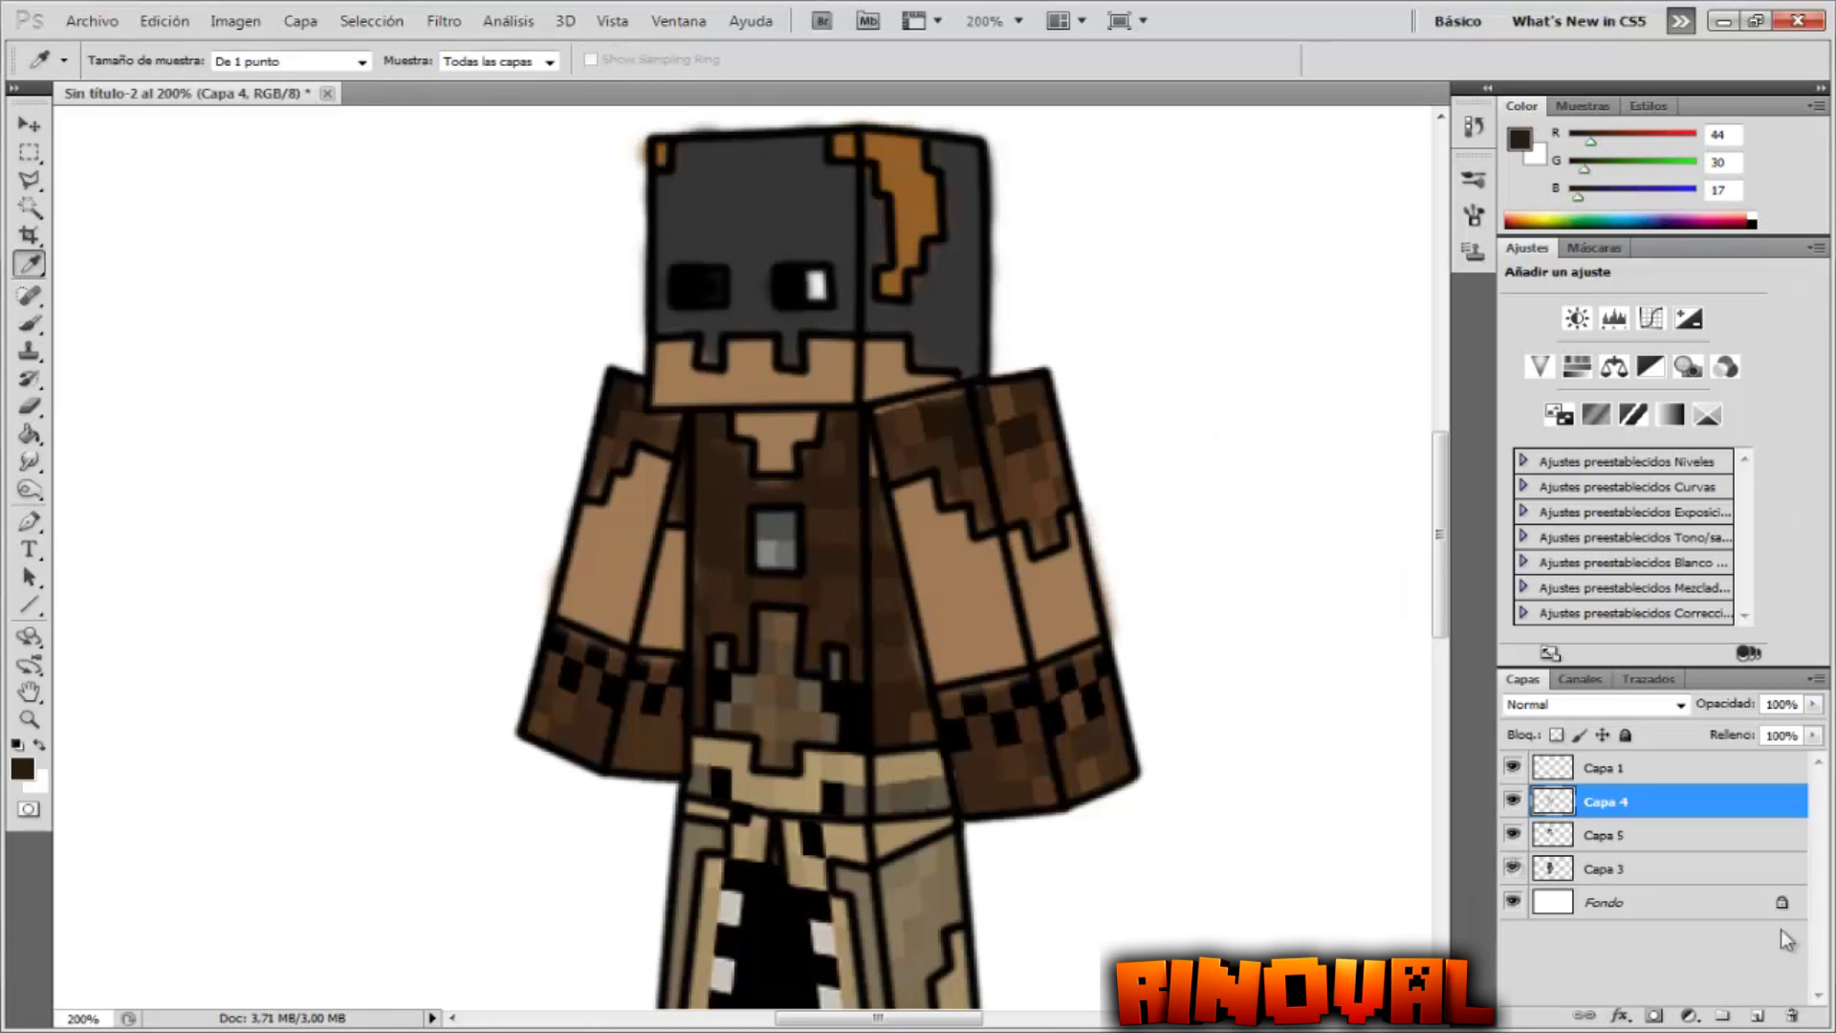
pyautogui.click(1511, 868)
# - Try a brown brush stroke on the vest, undo it, and delete the chest buckle's path
pyautogui.click(28, 323)
pyautogui.moveTo(719, 516)
pyautogui.mouseDown()
pyautogui.moveTo(725, 619)
pyautogui.moveTo(706, 430)
pyautogui.mouseUp()
pyautogui.hotkey('ctrl', 'z')
pyautogui.click(29, 522)
pyautogui.rightClick(884, 641)
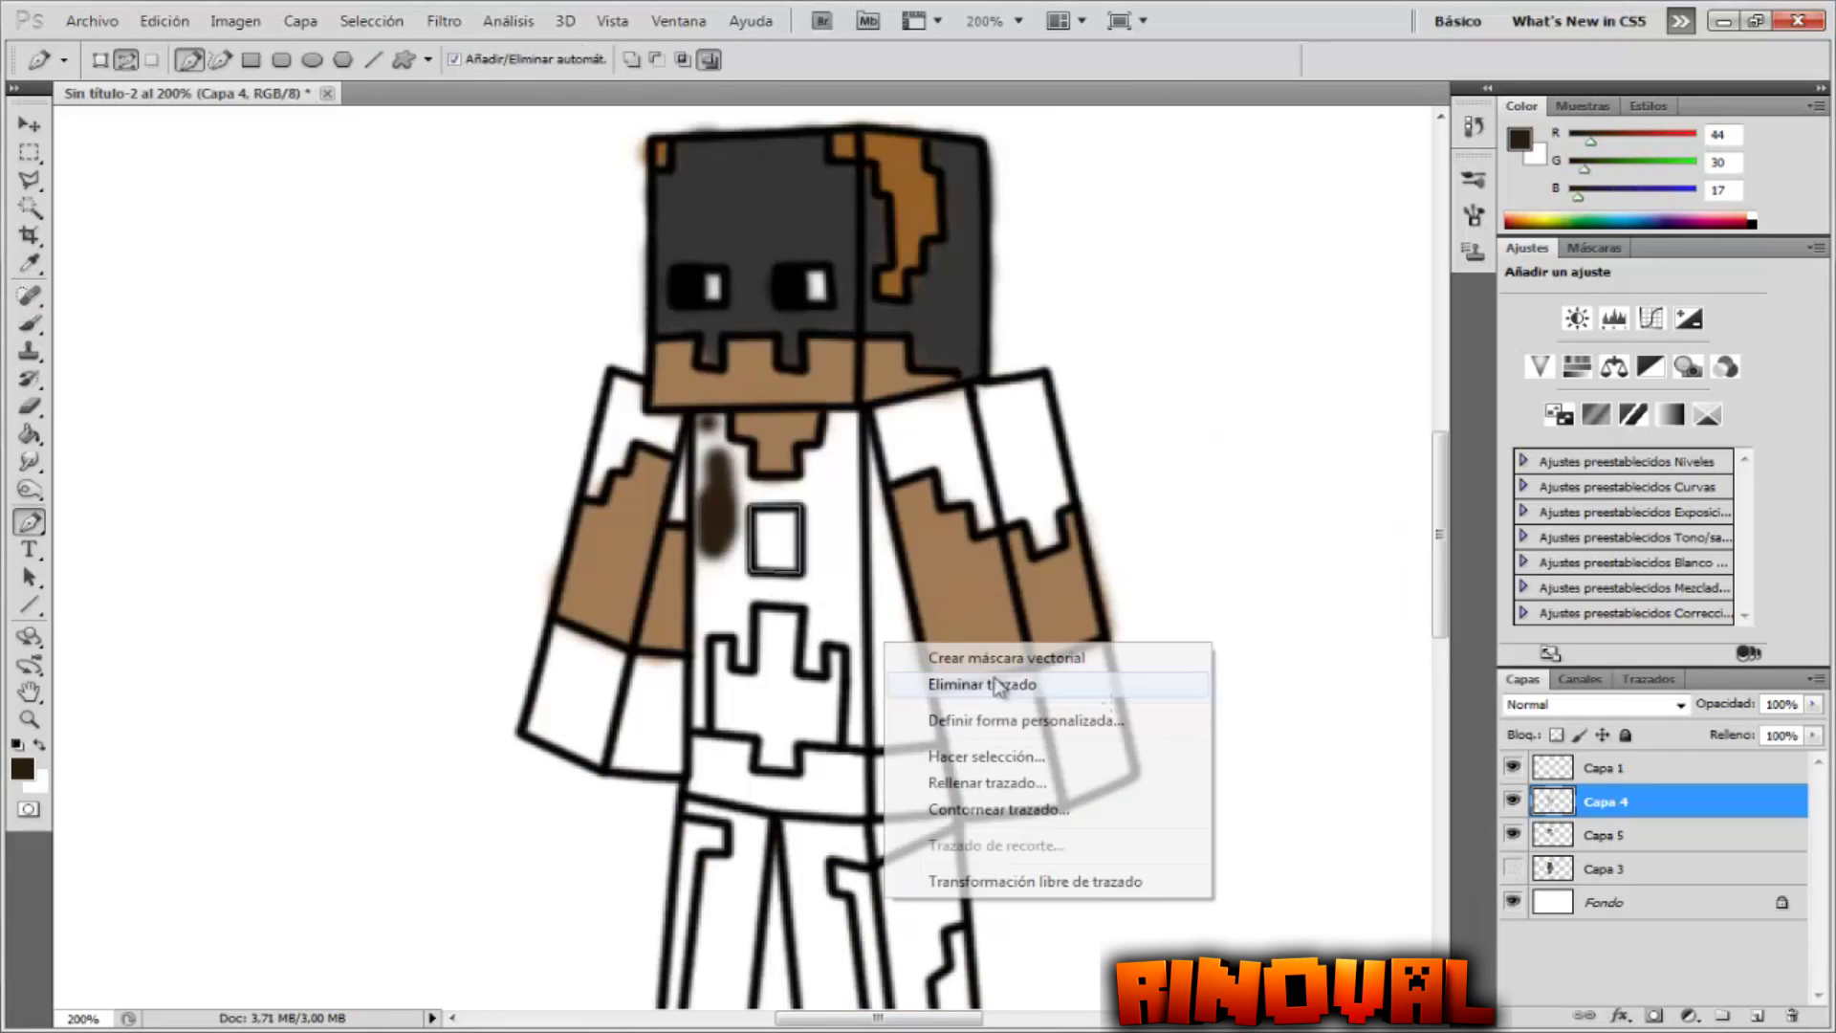
pyautogui.click(990, 685)
# - Paint the vest's front and side and the upper sleeves dark brown on Capa 5
pyautogui.click(1606, 835)
pyautogui.click(29, 323)
pyautogui.moveTo(845, 422)
pyautogui.mouseDown()
pyautogui.moveTo(853, 570)
pyautogui.moveTo(822, 627)
pyautogui.moveTo(839, 610)
pyautogui.moveTo(810, 460)
pyautogui.moveTo(723, 450)
pyautogui.moveTo(708, 503)
pyautogui.moveTo(815, 654)
pyautogui.moveTo(733, 500)
pyautogui.moveTo(728, 560)
pyautogui.moveTo(705, 575)
pyautogui.moveTo(847, 622)
pyautogui.moveTo(744, 658)
pyautogui.moveTo(700, 624)
pyautogui.moveTo(702, 731)
pyautogui.mouseUp()
pyautogui.moveTo(703, 732); pyautogui.dragTo(705, 586)
pyautogui.moveTo(846, 621); pyautogui.dragTo(853, 731)
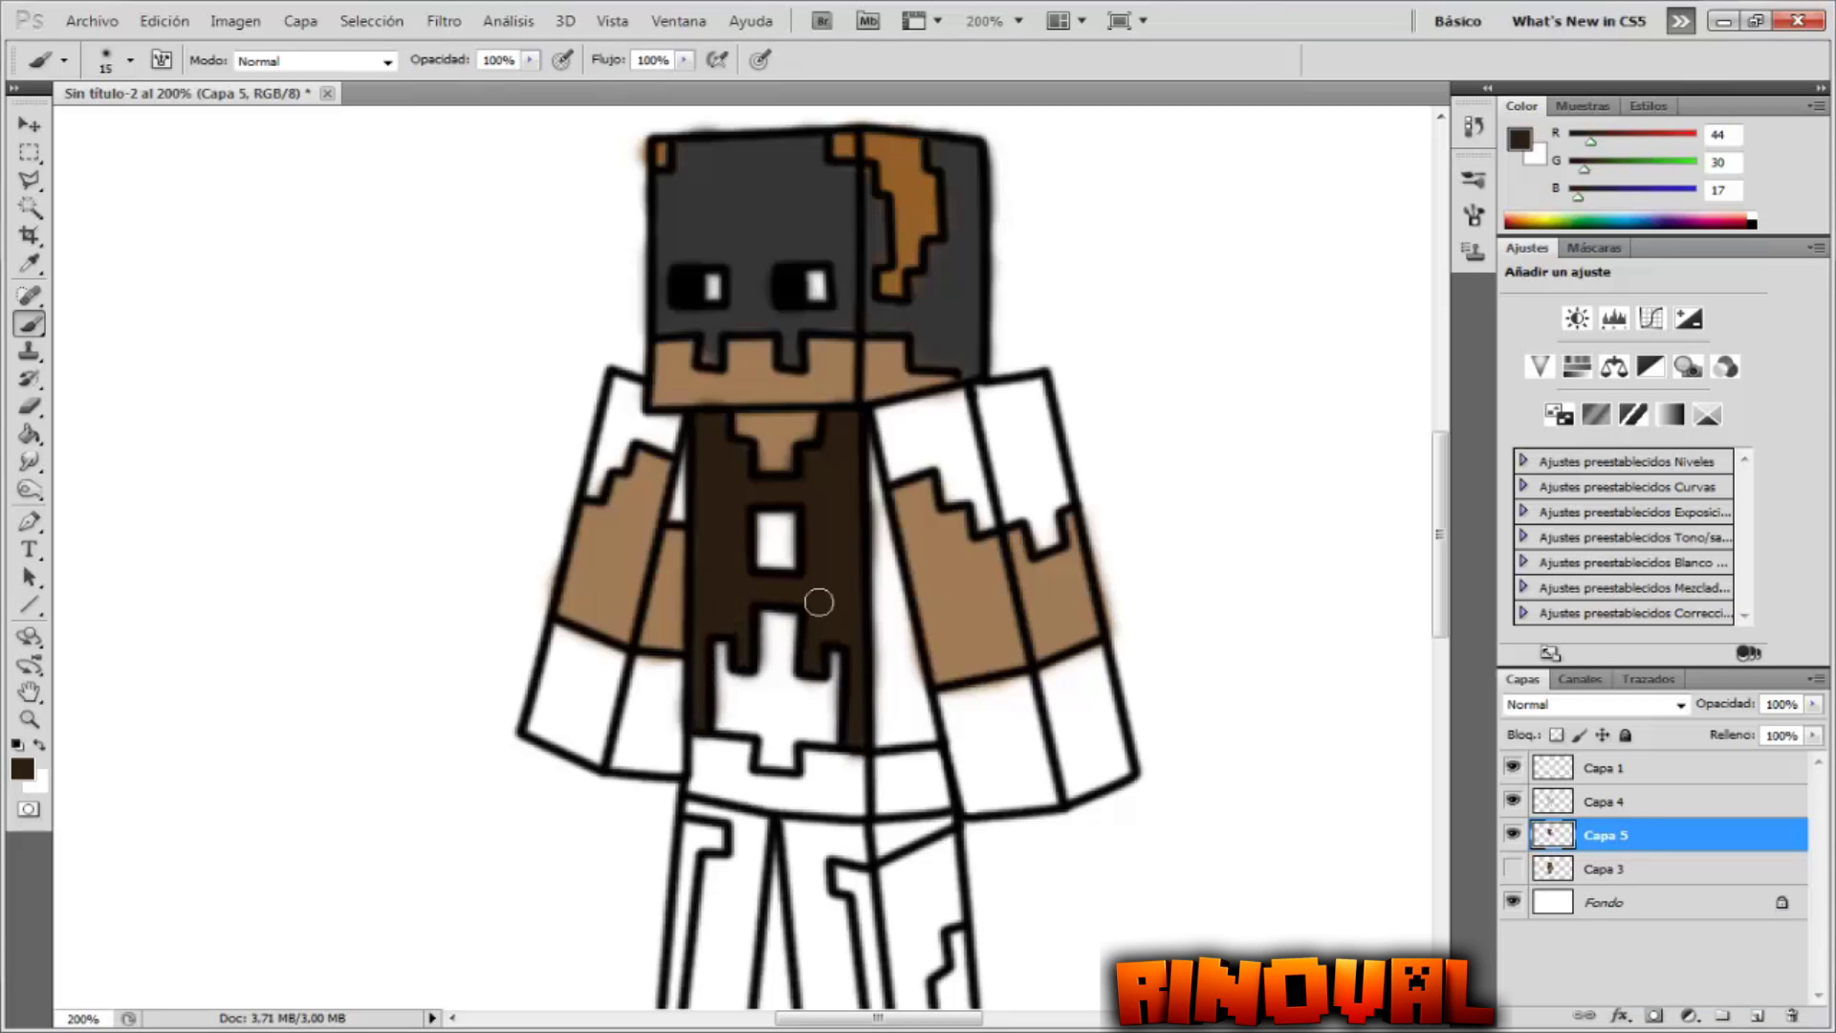
pyautogui.moveTo(860, 432)
pyautogui.mouseDown()
pyautogui.moveTo(876, 635)
pyautogui.moveTo(917, 684)
pyautogui.moveTo(897, 732)
pyautogui.moveTo(897, 465)
pyautogui.moveTo(929, 413)
pyautogui.moveTo(1033, 388)
pyautogui.moveTo(1041, 530)
pyautogui.moveTo(1000, 490)
pyautogui.moveTo(985, 518)
pyautogui.moveTo(949, 485)
pyautogui.mouseUp()
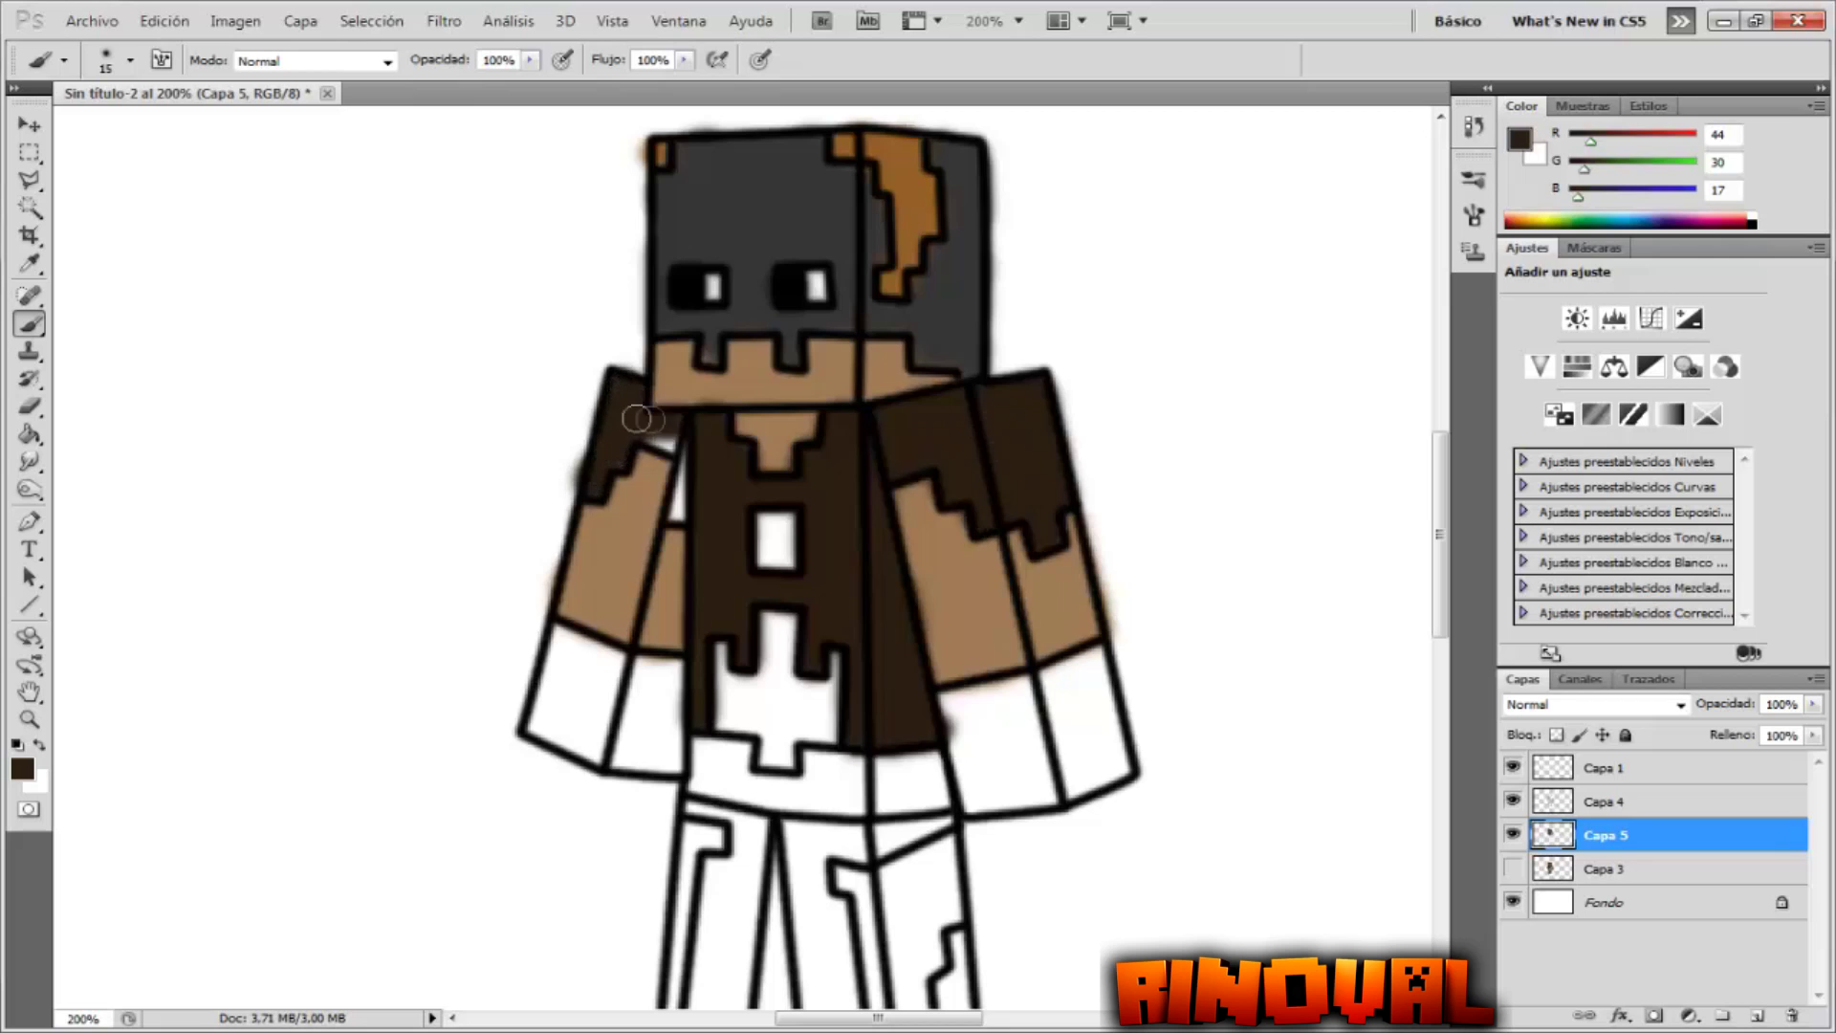
# - Compare with the Capa 3 reference and paint both forearm cuffs dark brown
pyautogui.click(1512, 868)
pyautogui.click(1511, 868)
pyautogui.click(1511, 869)
pyautogui.click(1511, 868)
pyautogui.moveTo(1109, 660)
pyautogui.mouseDown()
pyautogui.moveTo(937, 708)
pyautogui.moveTo(1138, 765)
pyautogui.moveTo(1010, 729)
pyautogui.mouseUp()
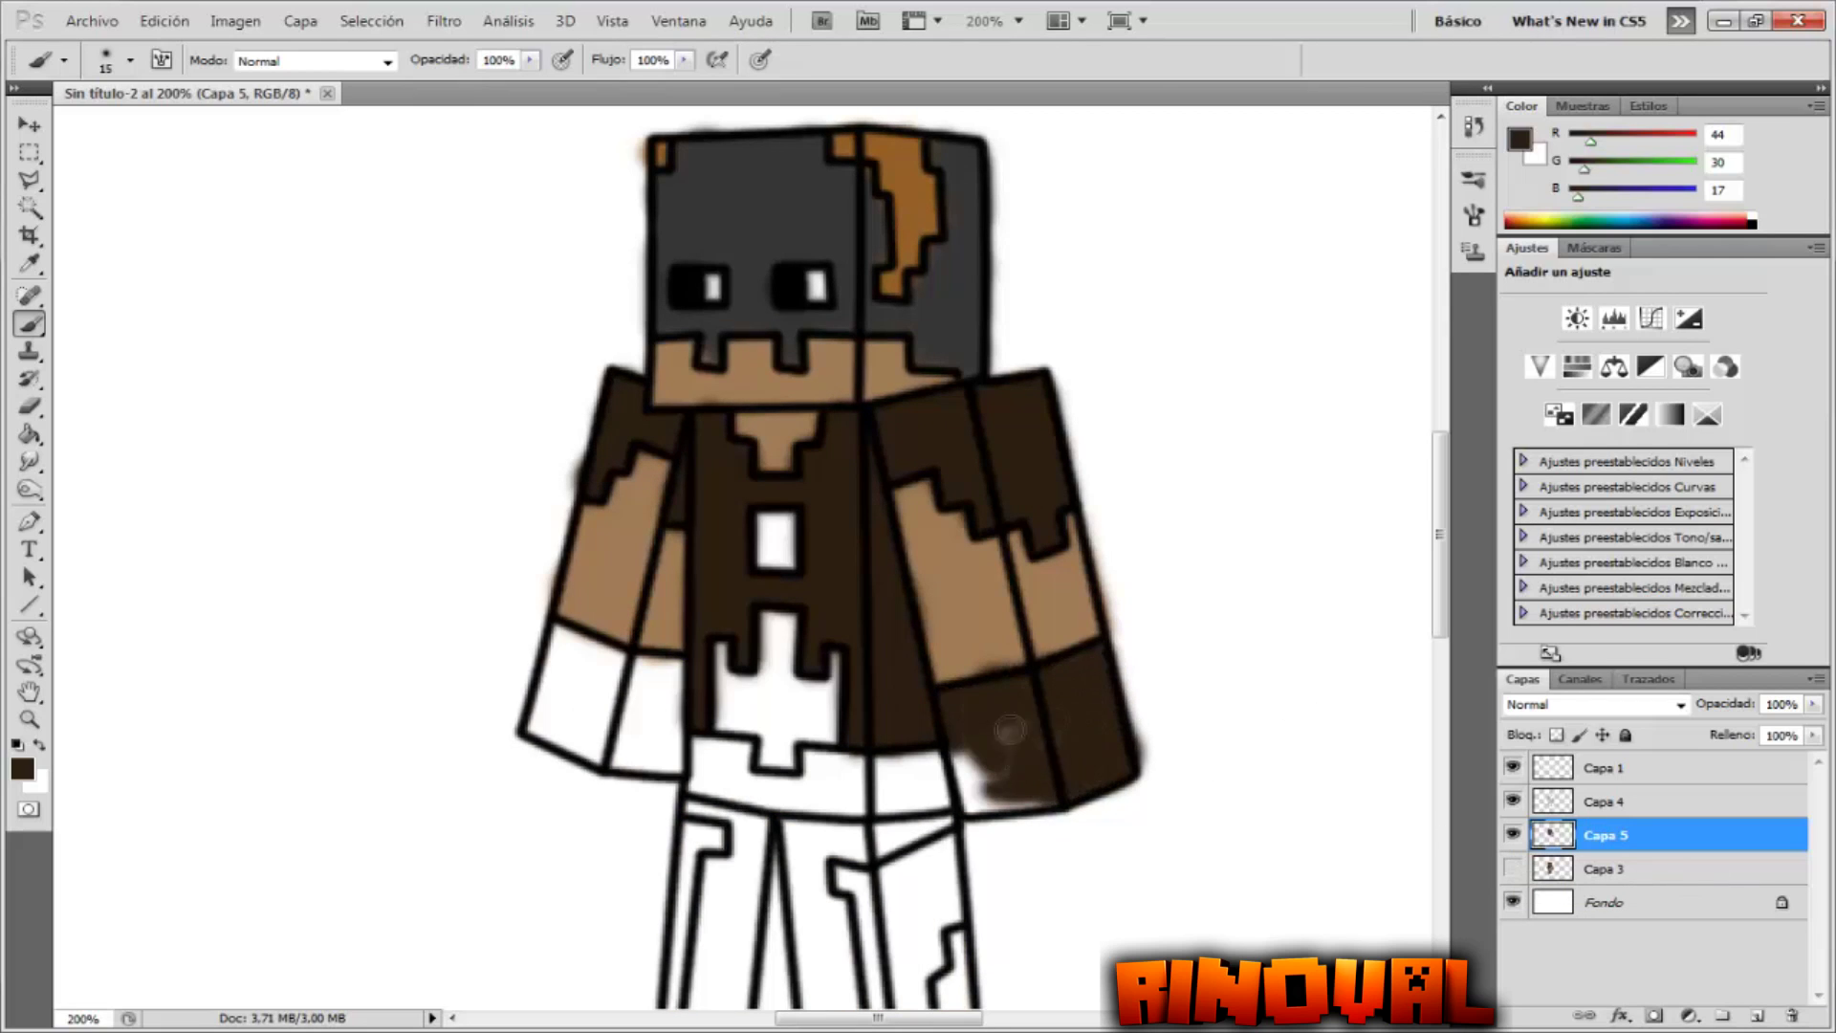
pyautogui.moveTo(1052, 790); pyautogui.dragTo(985, 822)
pyautogui.moveTo(669, 660)
pyautogui.mouseDown()
pyautogui.moveTo(564, 669)
pyautogui.moveTo(573, 755)
pyautogui.moveTo(672, 727)
pyautogui.moveTo(651, 697)
pyautogui.mouseUp()
# - Sample the trousers' beige from Capa 3 and paint the waistband and upper hip with it
pyautogui.scroll(-3, 660, 678)
pyautogui.click(1512, 869)
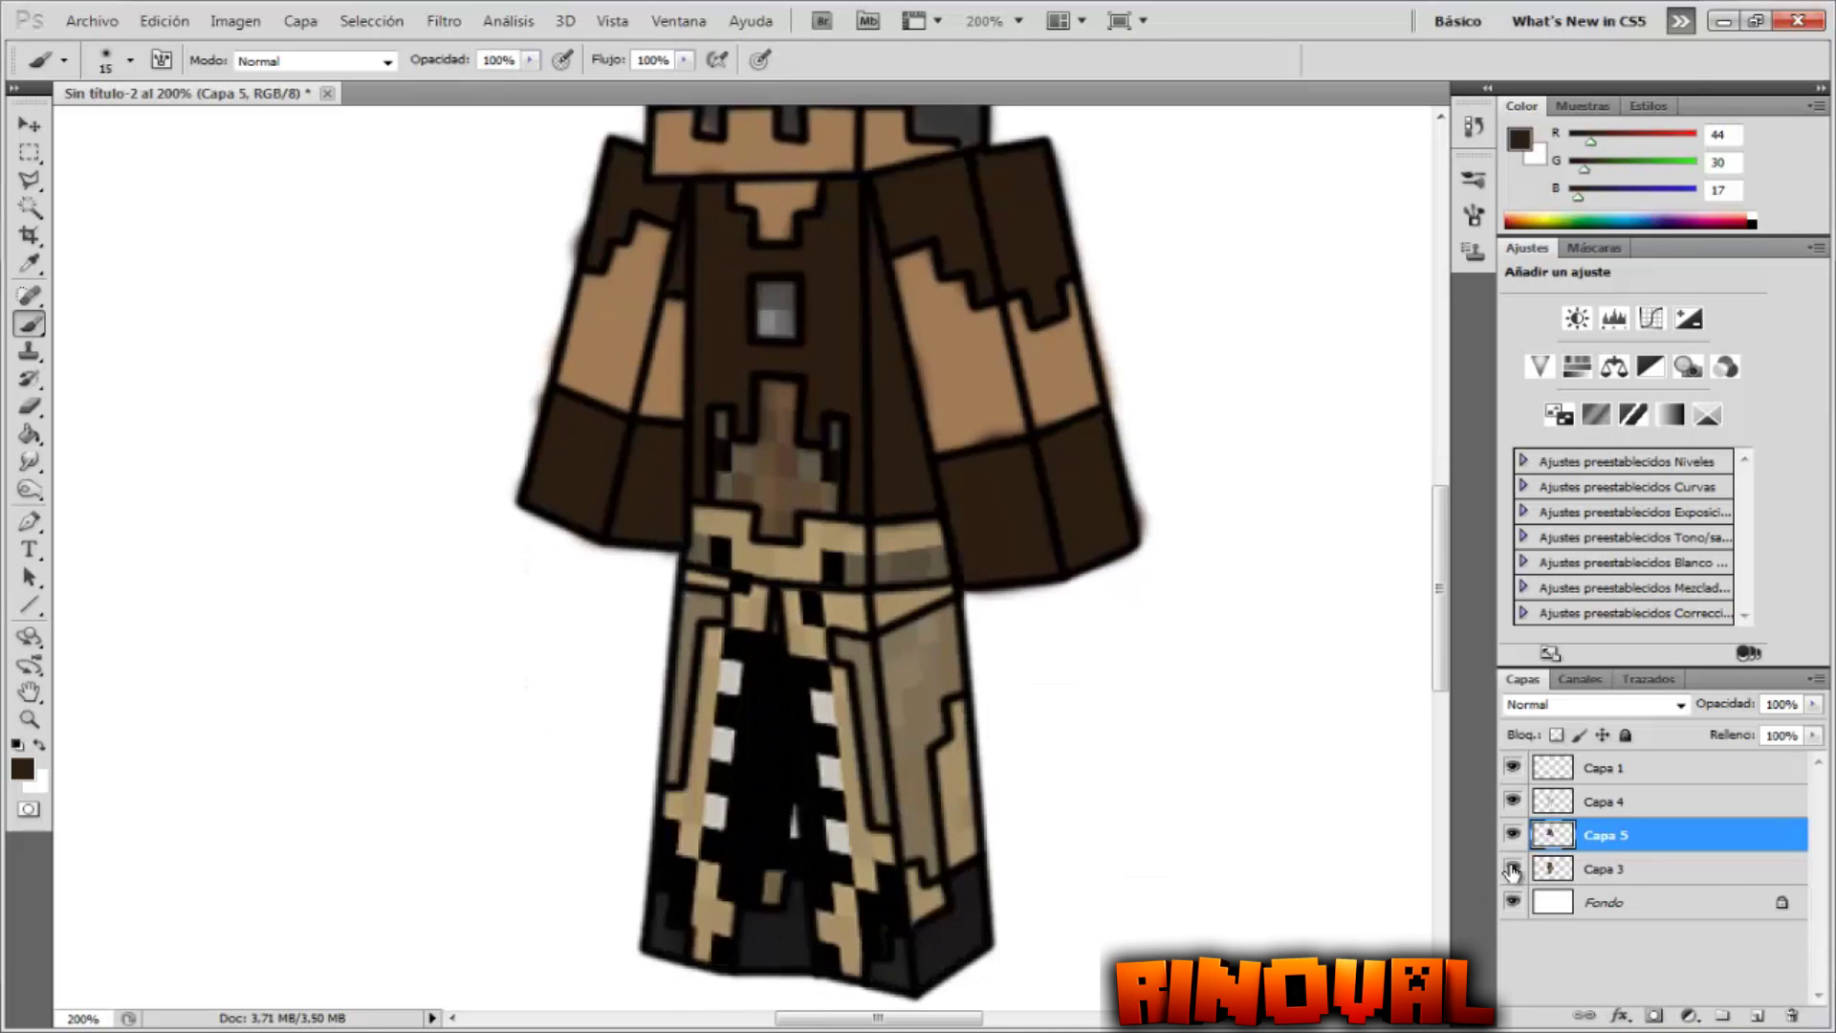
pyautogui.keyDown('alt'); pyautogui.click(727, 604); pyautogui.keyUp('alt')
pyautogui.scroll(1, 727, 605)
pyautogui.click(1512, 868)
pyautogui.moveTo(847, 616)
pyautogui.mouseDown()
pyautogui.moveTo(727, 616)
pyautogui.moveTo(923, 617)
pyautogui.moveTo(884, 626)
pyautogui.moveTo(852, 581)
pyautogui.moveTo(937, 568)
pyautogui.mouseUp()
pyautogui.click(1674, 996)
# - Set the brush size to 5 and paint the beige area at the top of the character's left leg, using Capa 3 as reference
pyautogui.scroll(-2, 721, 606)
pyautogui.click(1512, 869)
pyautogui.click(806, 624)
pyautogui.click(1512, 868)
pyautogui.click(1512, 868)
pyautogui.click(1512, 868)
pyautogui.click(130, 60)
pyautogui.write('5')
pyautogui.press('Return')
pyautogui.click(1511, 868)
pyautogui.moveTo(794, 632); pyautogui.dragTo(799, 571)
pyautogui.click(1511, 868)
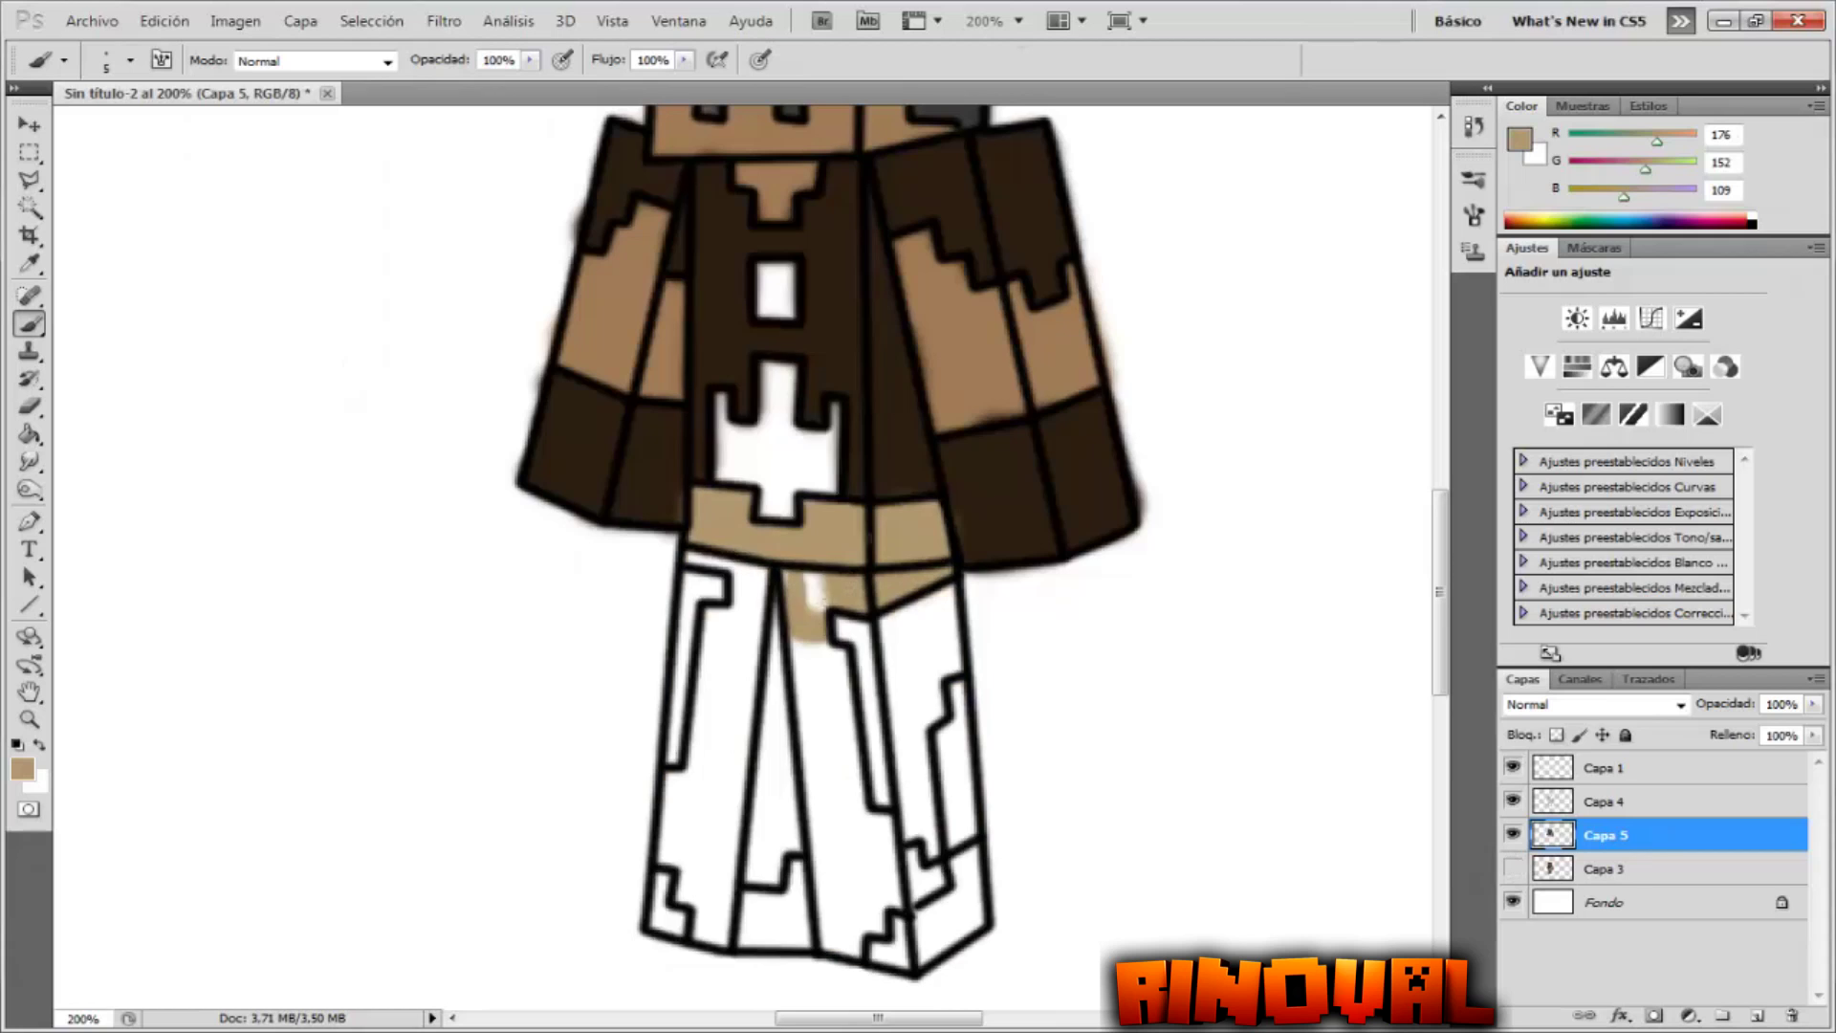
# - Paint the beige strip down the front of the character's left leg to the hem, checking against Capa 3
pyautogui.click(1511, 868)
pyautogui.moveTo(837, 649); pyautogui.dragTo(842, 673)
pyautogui.click(1512, 868)
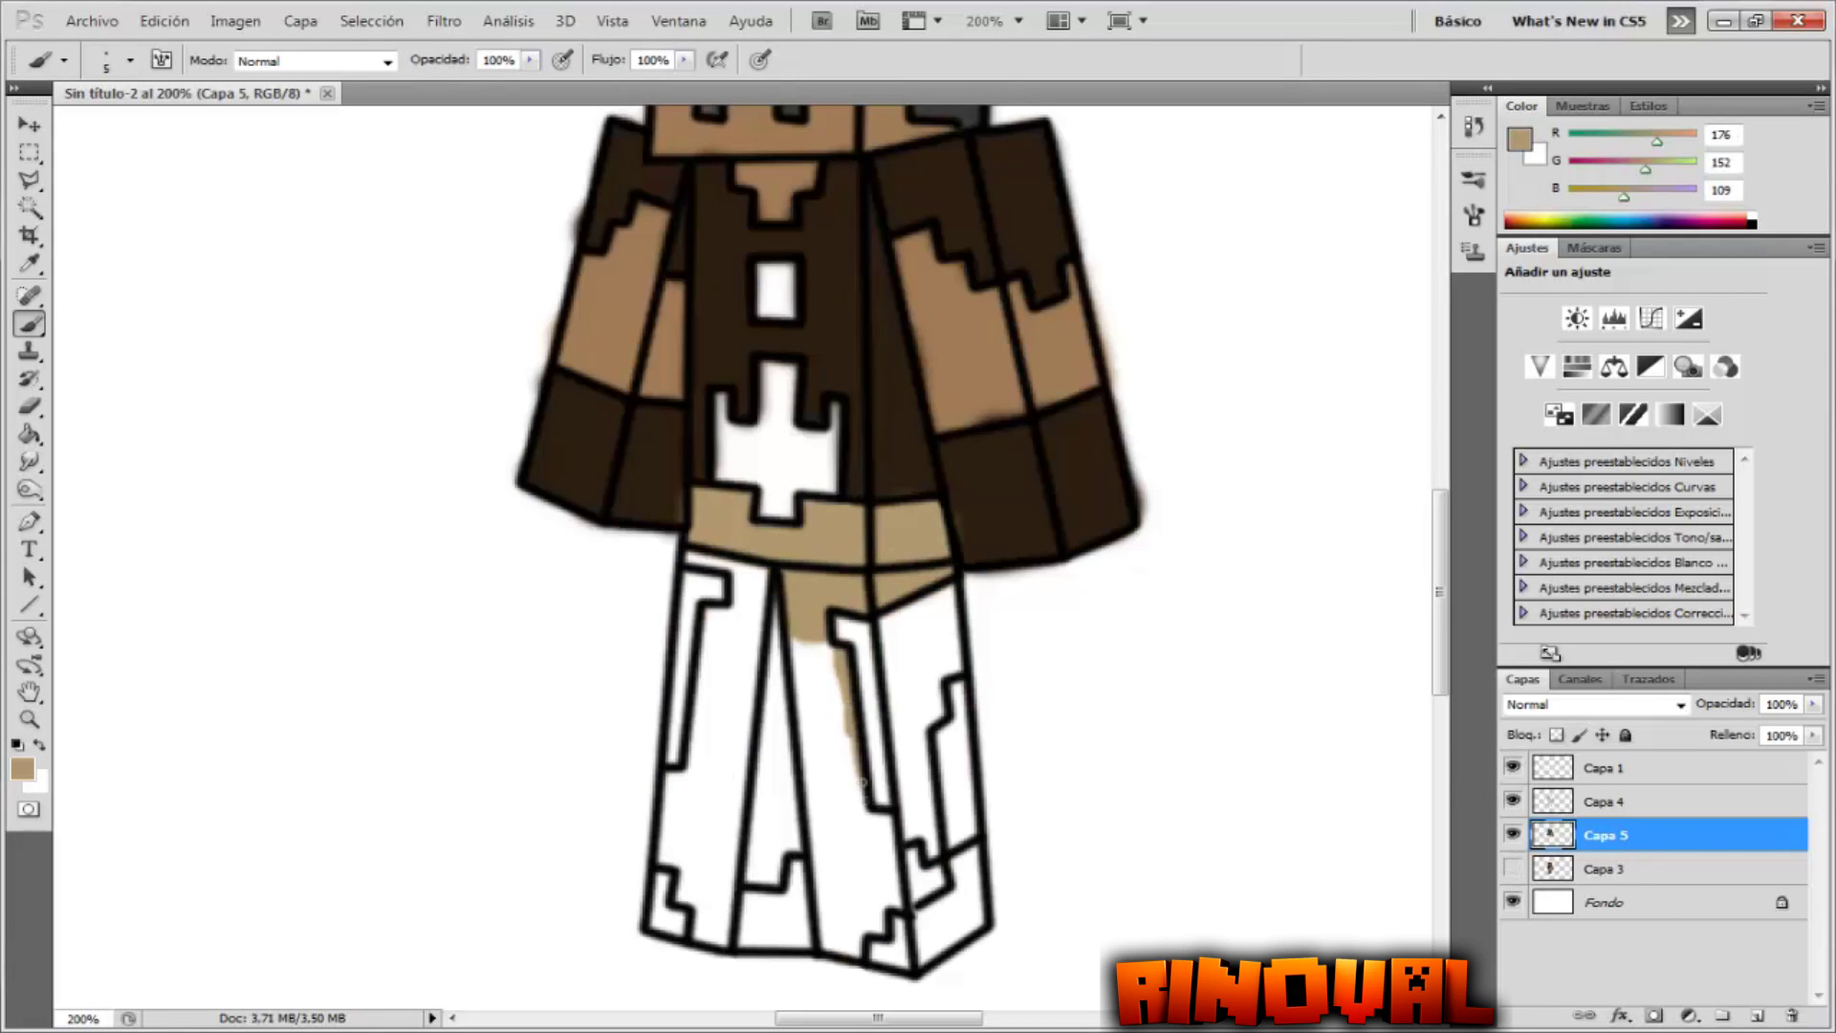
pyautogui.click(1511, 868)
pyautogui.click(1511, 868)
pyautogui.moveTo(854, 820); pyautogui.dragTo(885, 824)
pyautogui.click(1511, 868)
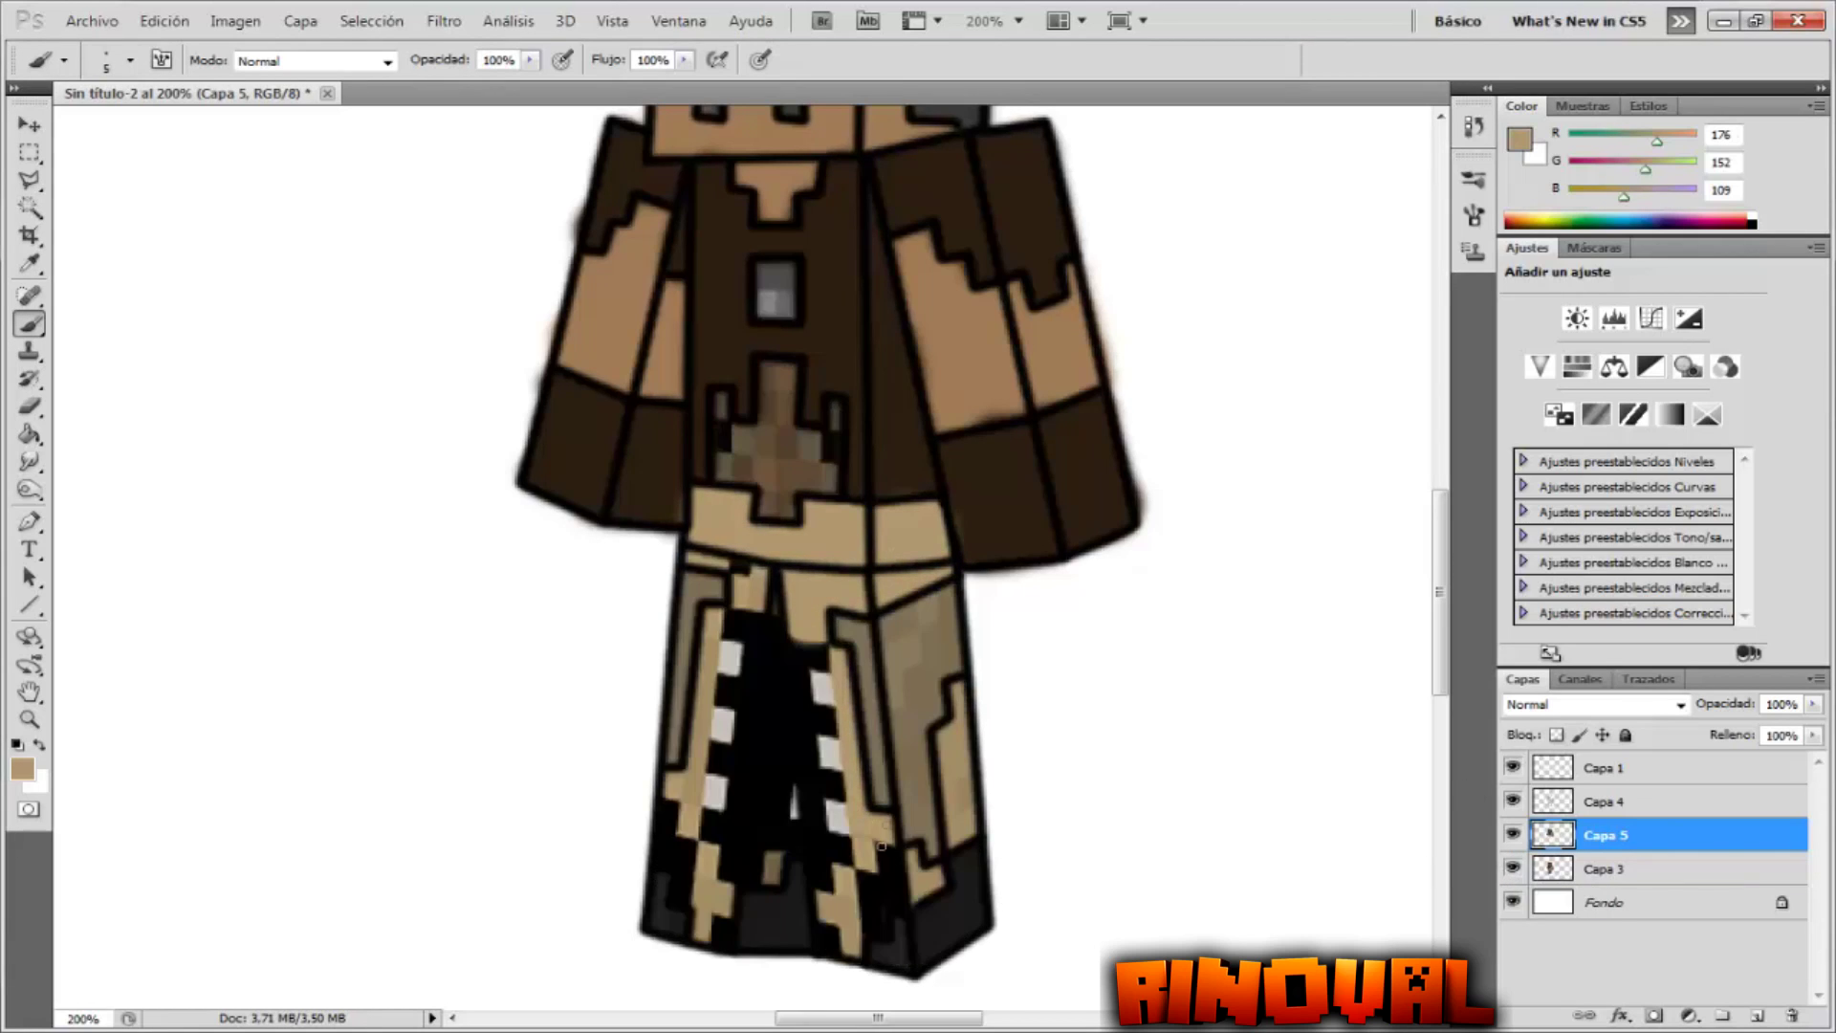
pyautogui.click(1512, 868)
pyautogui.moveTo(851, 950)
pyautogui.mouseDown()
pyautogui.moveTo(829, 899)
pyautogui.moveTo(848, 871)
pyautogui.moveTo(818, 903)
pyautogui.moveTo(875, 870)
pyautogui.mouseUp()
# - Paint the beige strip and hem of the character's right leg following the Capa 3 reference
pyautogui.click(1512, 868)
pyautogui.click(1511, 868)
pyautogui.click(1512, 868)
pyautogui.click(1513, 868)
pyautogui.click(1512, 868)
pyautogui.click(1511, 868)
pyautogui.moveTo(728, 888); pyautogui.dragTo(719, 884)
pyautogui.click(1512, 868)
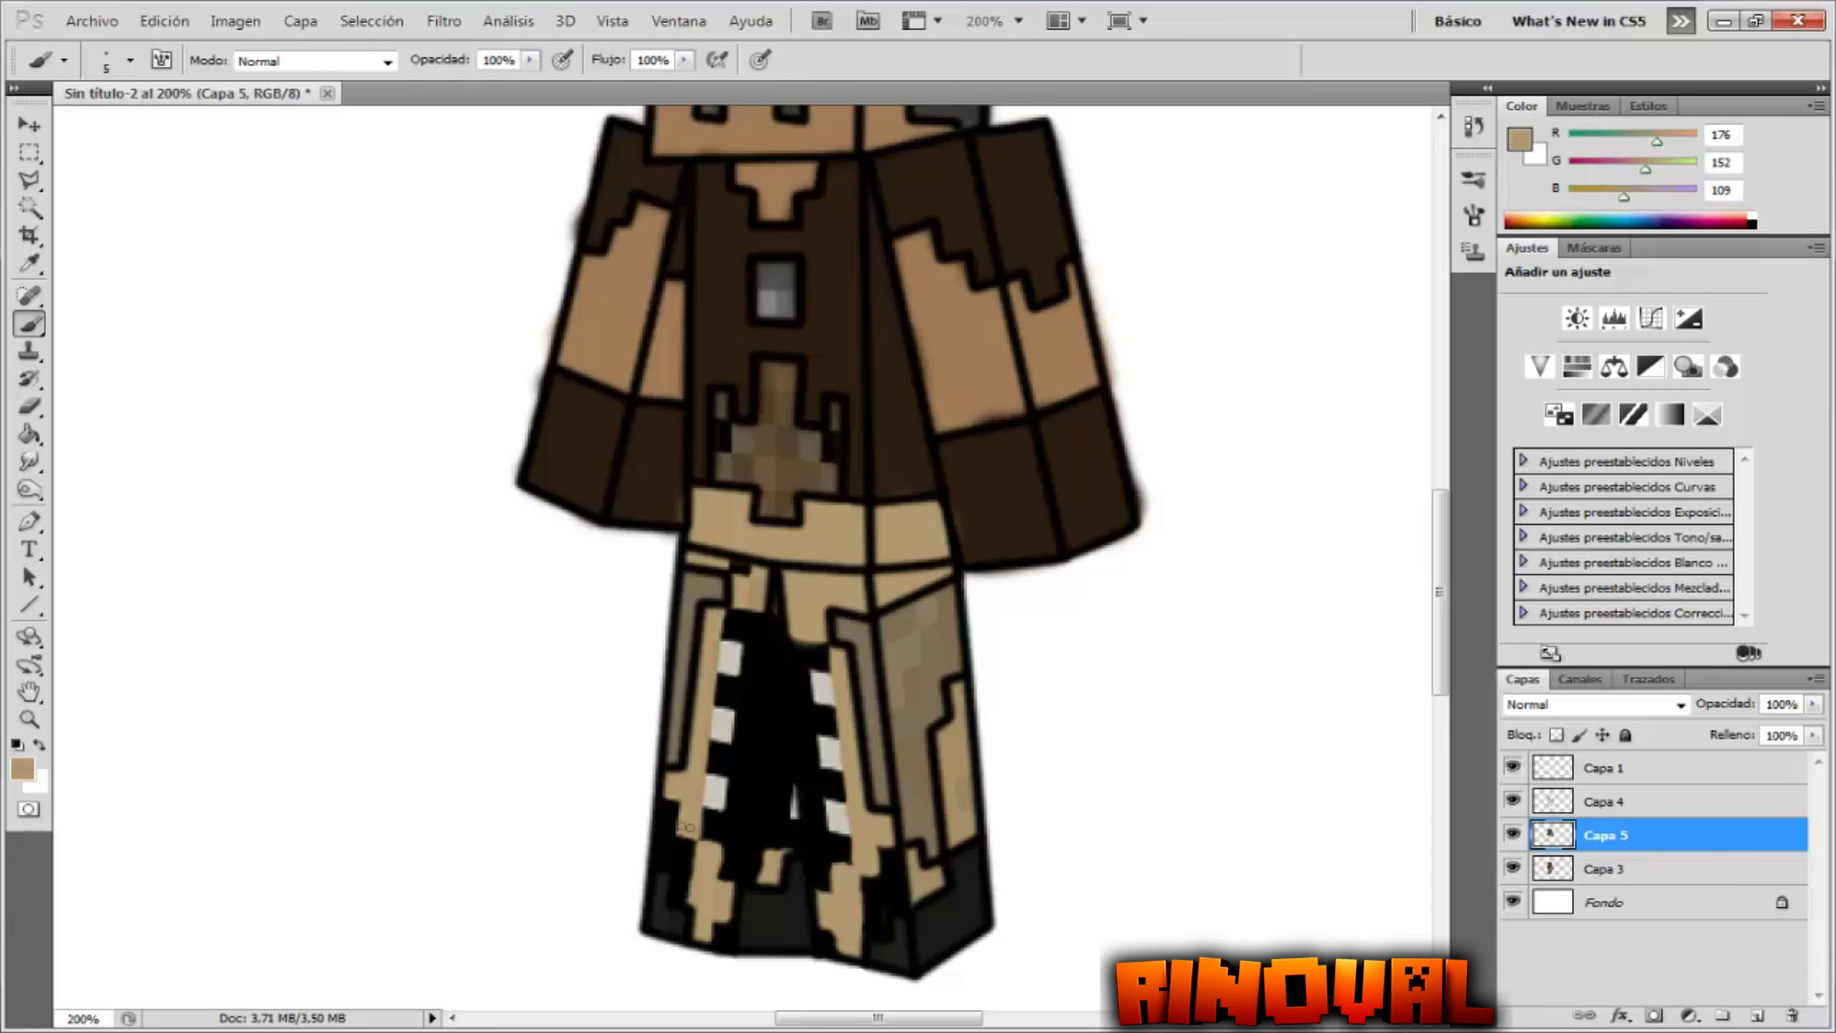
# - Paint the lower outer edge of the right leg and the beige patches on the trousers' side face
pyautogui.click(1511, 868)
pyautogui.moveTo(695, 834)
pyautogui.mouseDown()
pyautogui.moveTo(677, 834)
pyautogui.moveTo(675, 803)
pyautogui.moveTo(674, 834)
pyautogui.mouseUp()
pyautogui.click(1512, 868)
pyautogui.click(1512, 866)
pyautogui.click(1512, 866)
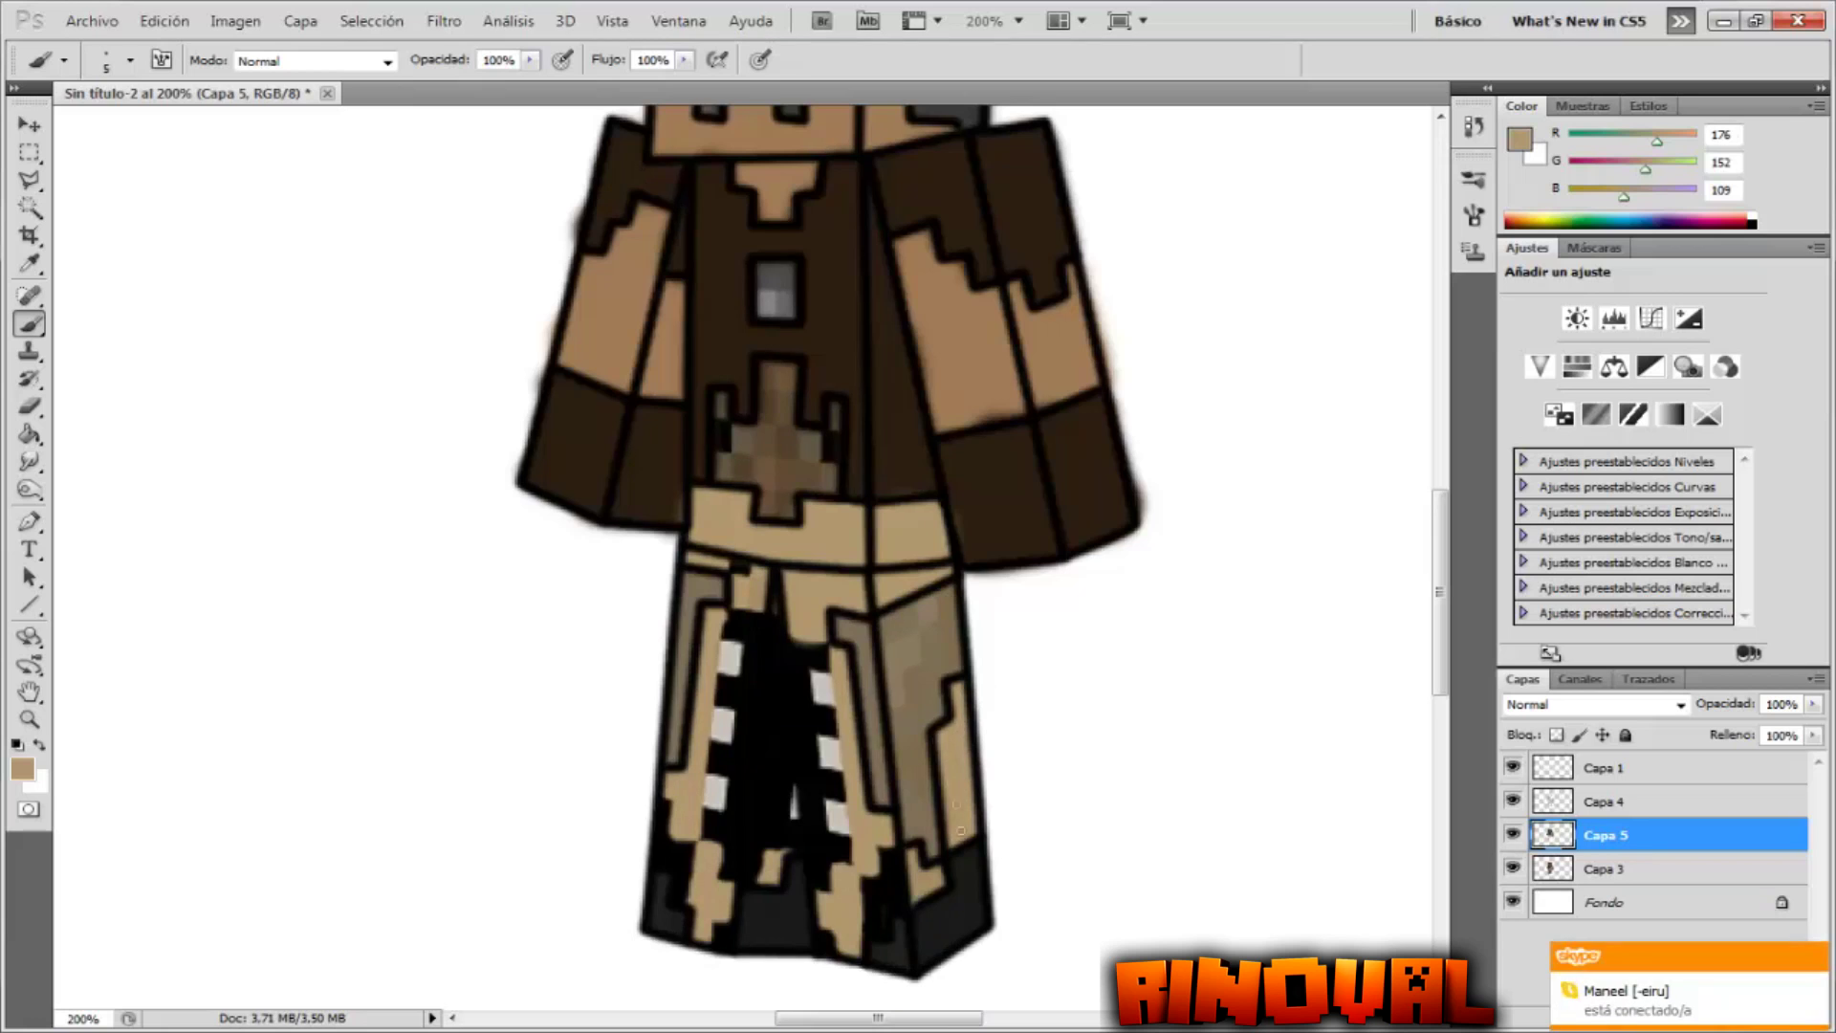
pyautogui.click(1512, 868)
pyautogui.click(1512, 868)
pyautogui.click(1512, 868)
pyautogui.click(1512, 868)
# - Set the brush size to 13, sample black, and paint the notched black area on the inner right leg
pyautogui.click(105, 60)
pyautogui.keyDown('alt'); pyautogui.click(798, 652); pyautogui.keyUp('alt')
pyautogui.click(1512, 868)
pyautogui.moveTo(741, 622)
pyautogui.mouseDown()
pyautogui.moveTo(731, 867)
pyautogui.moveTo(765, 650)
pyautogui.mouseUp()
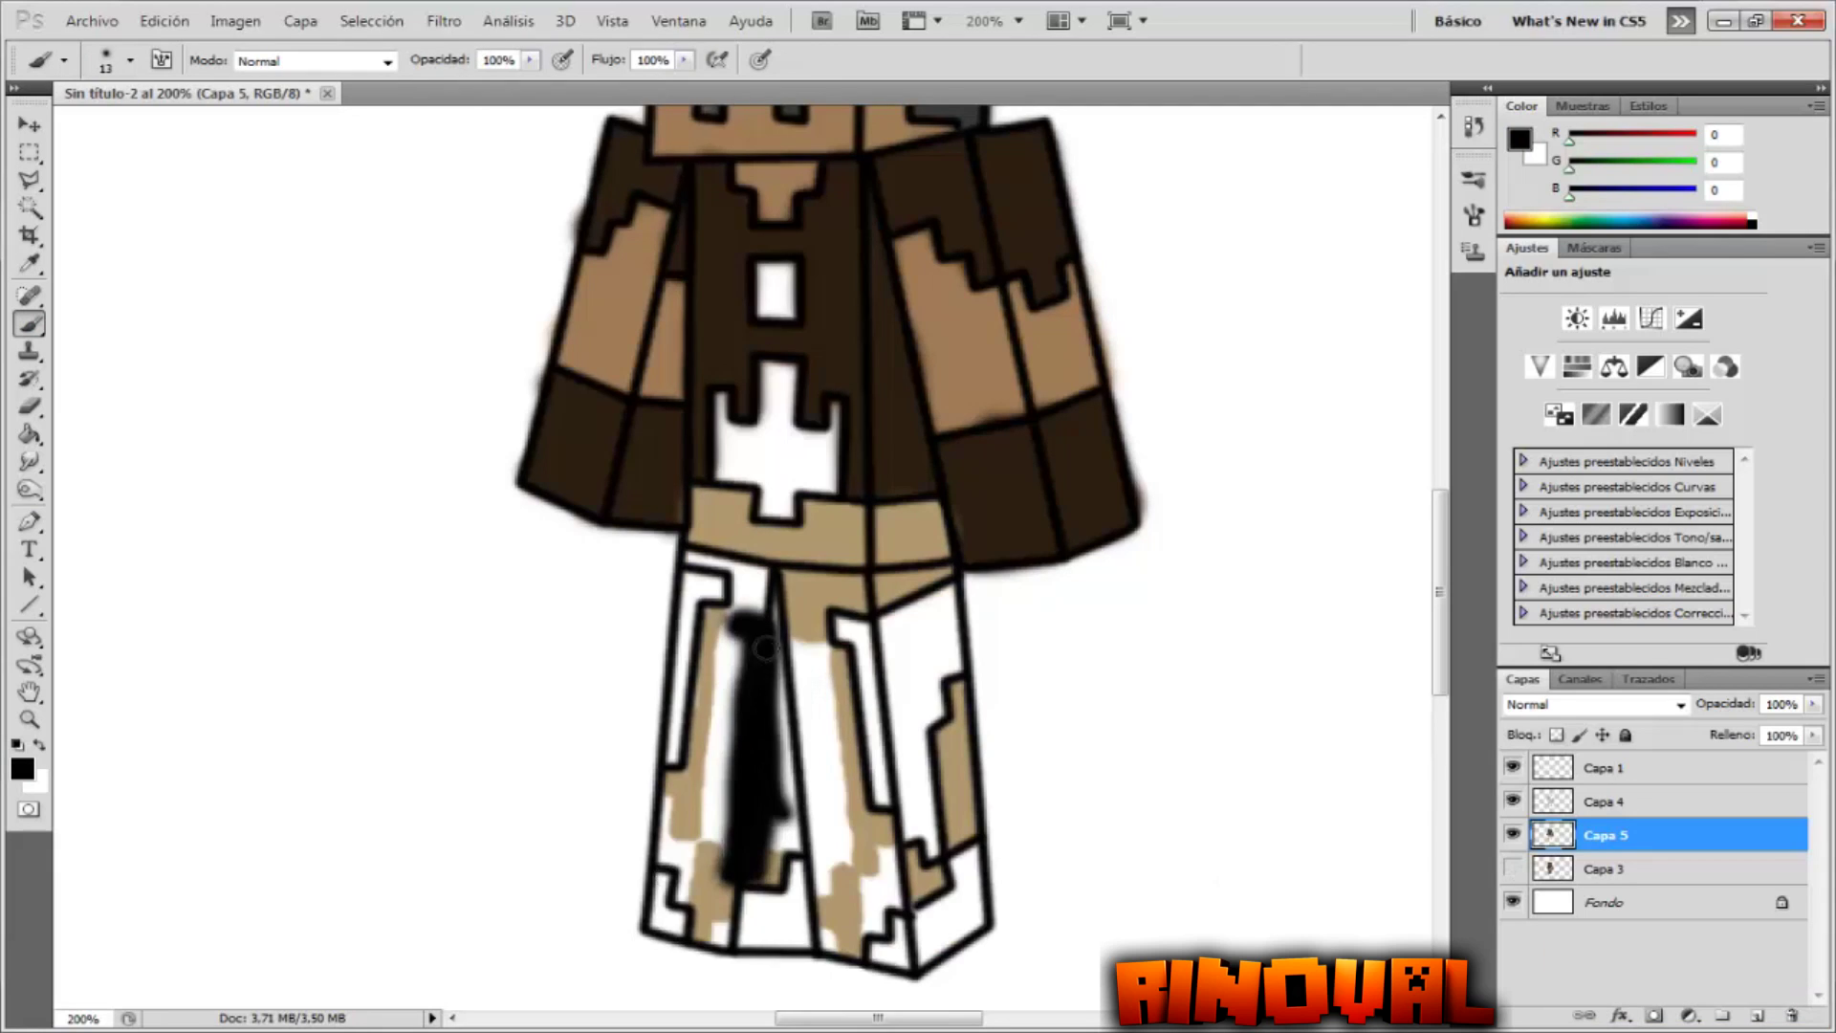
pyautogui.click(1512, 868)
pyautogui.moveTo(769, 825)
pyautogui.mouseDown()
pyautogui.moveTo(794, 835)
pyautogui.moveTo(734, 834)
pyautogui.mouseUp()
pyautogui.click(1512, 868)
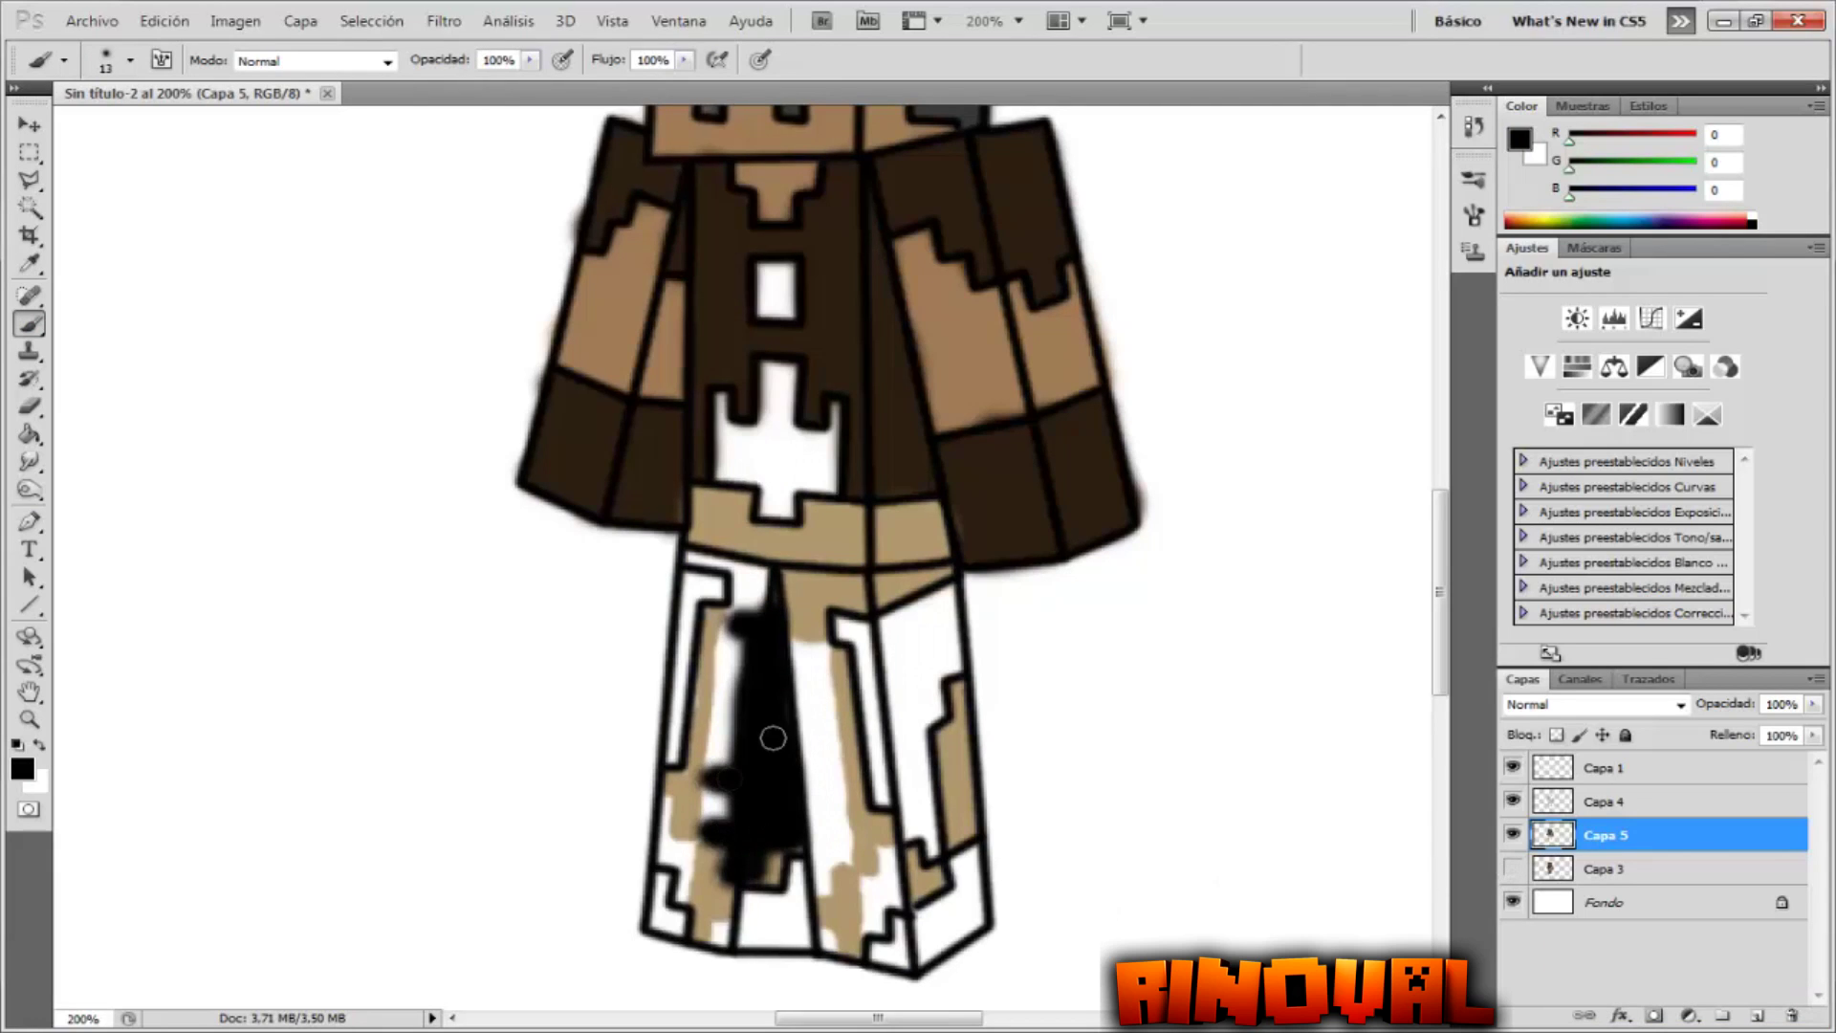
# - Paint the inner strip of the character's left leg black with small notches along its edge
pyautogui.moveTo(808, 641); pyautogui.dragTo(789, 843)
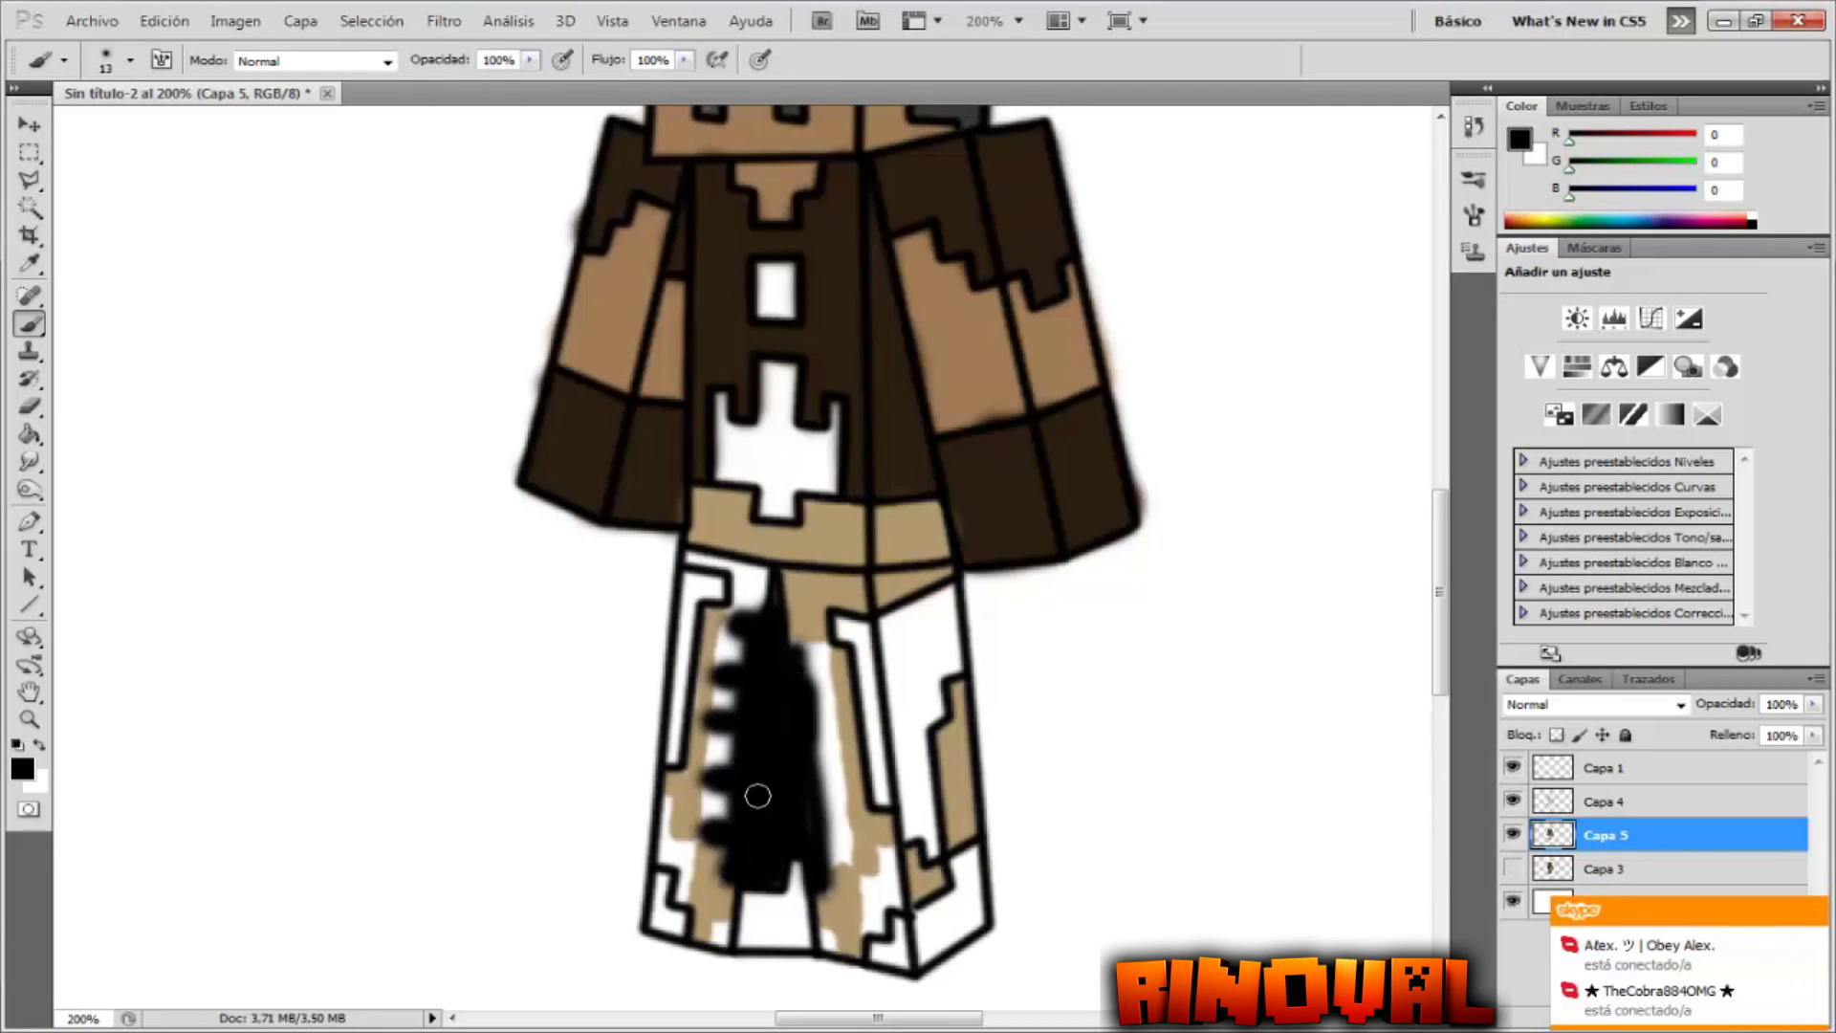
pyautogui.moveTo(798, 660); pyautogui.dragTo(808, 816)
pyautogui.click(828, 800)
pyautogui.click(826, 751)
pyautogui.click(821, 690)
pyautogui.click(809, 638)
# - Pick dark grey (60, 59, 59) as the foreground colour and paint the shoe areas at the bottom of the legs
pyautogui.click(1511, 869)
pyautogui.click(1512, 869)
pyautogui.click(23, 768)
pyautogui.click(1605, 331)
pyautogui.moveTo(794, 881)
pyautogui.mouseDown()
pyautogui.moveTo(743, 938)
pyautogui.moveTo(802, 907)
pyautogui.mouseUp()
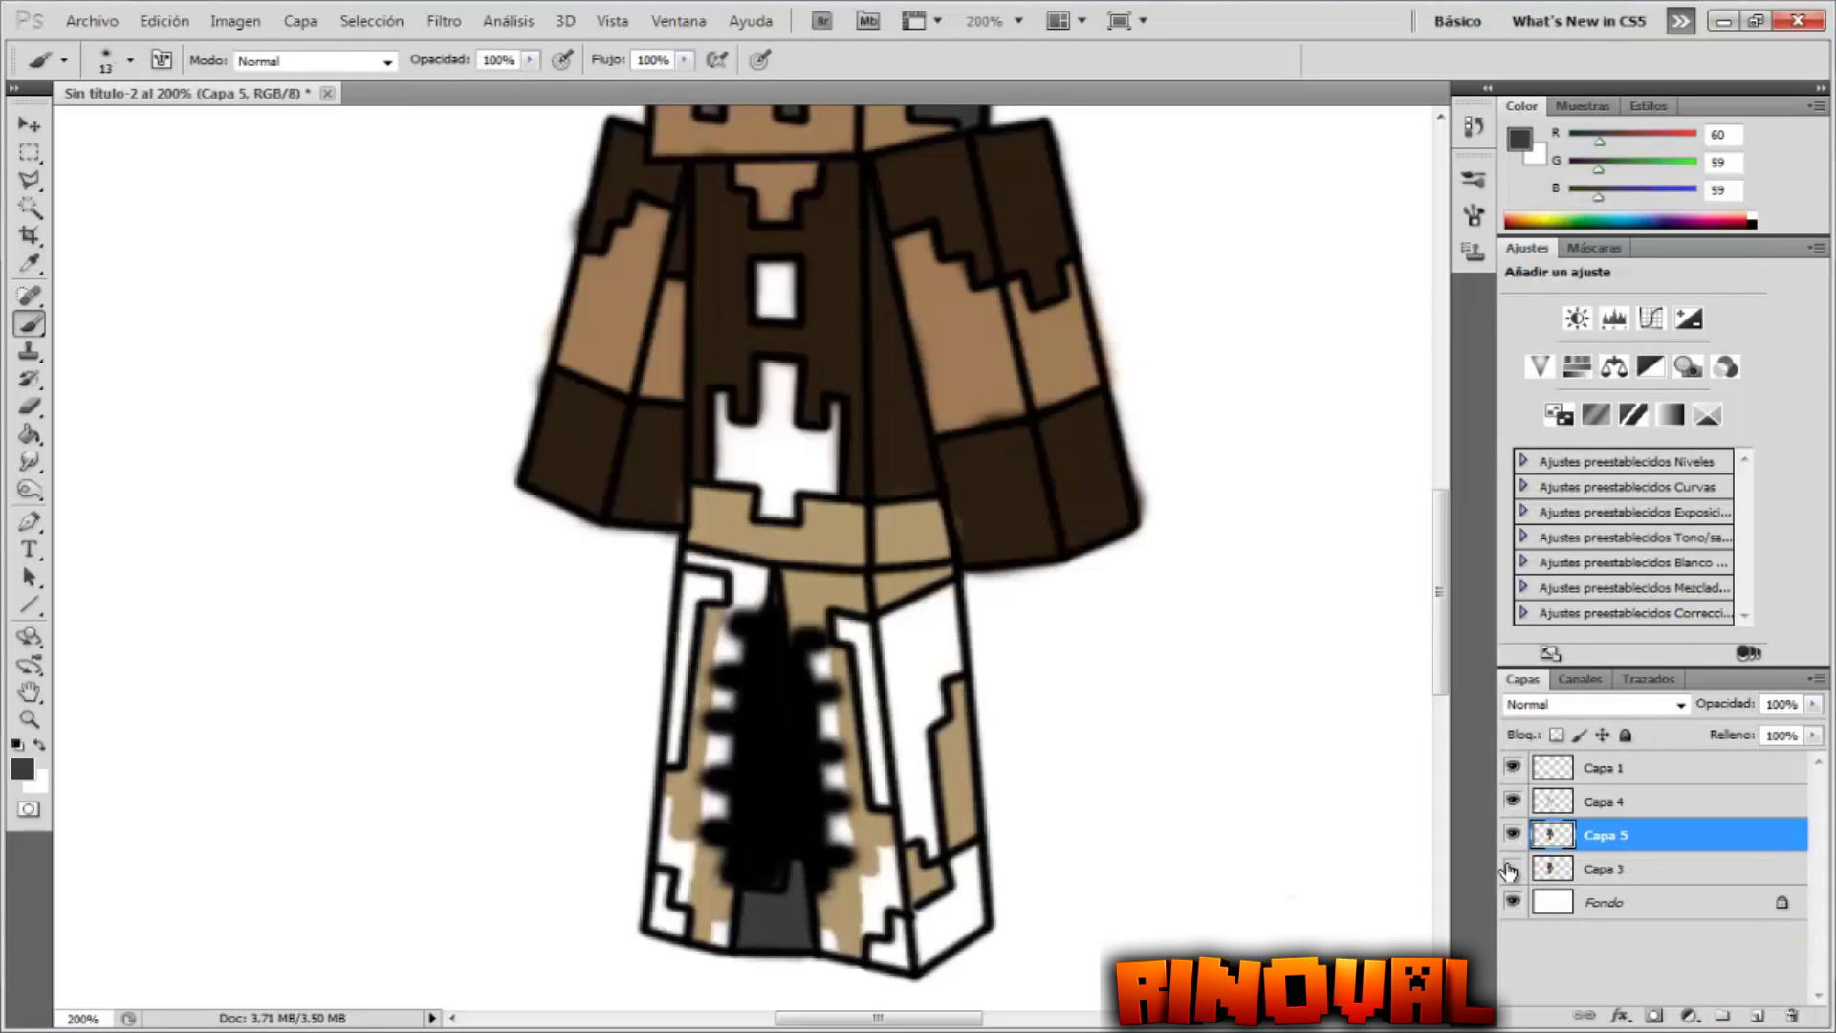
pyautogui.click(1511, 868)
pyautogui.click(1511, 868)
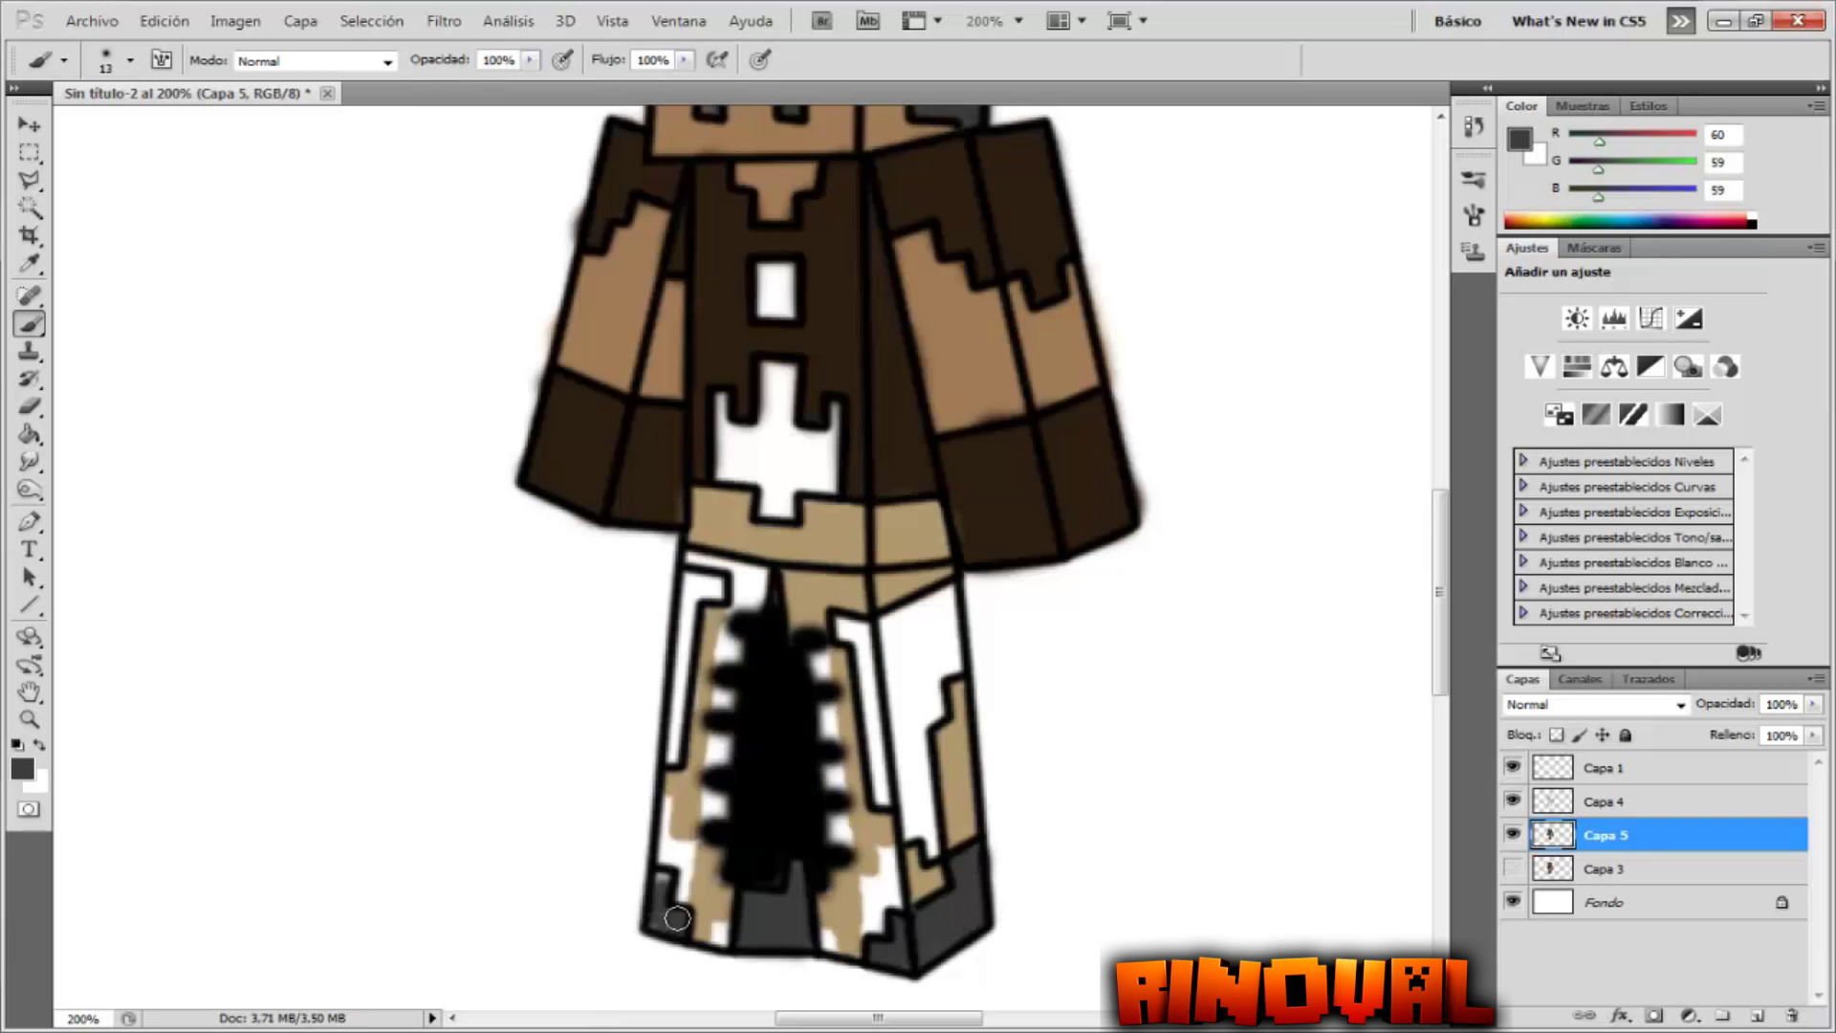
pyautogui.moveTo(676, 917); pyautogui.dragTo(662, 887)
# - Pick black as the foreground colour and paint over the white notches on both inner legs
pyautogui.click(1512, 868)
pyautogui.click(27, 771)
pyautogui.click(913, 690)
pyautogui.click(1614, 329)
pyautogui.click(1512, 868)
pyautogui.moveTo(729, 631); pyautogui.dragTo(718, 820)
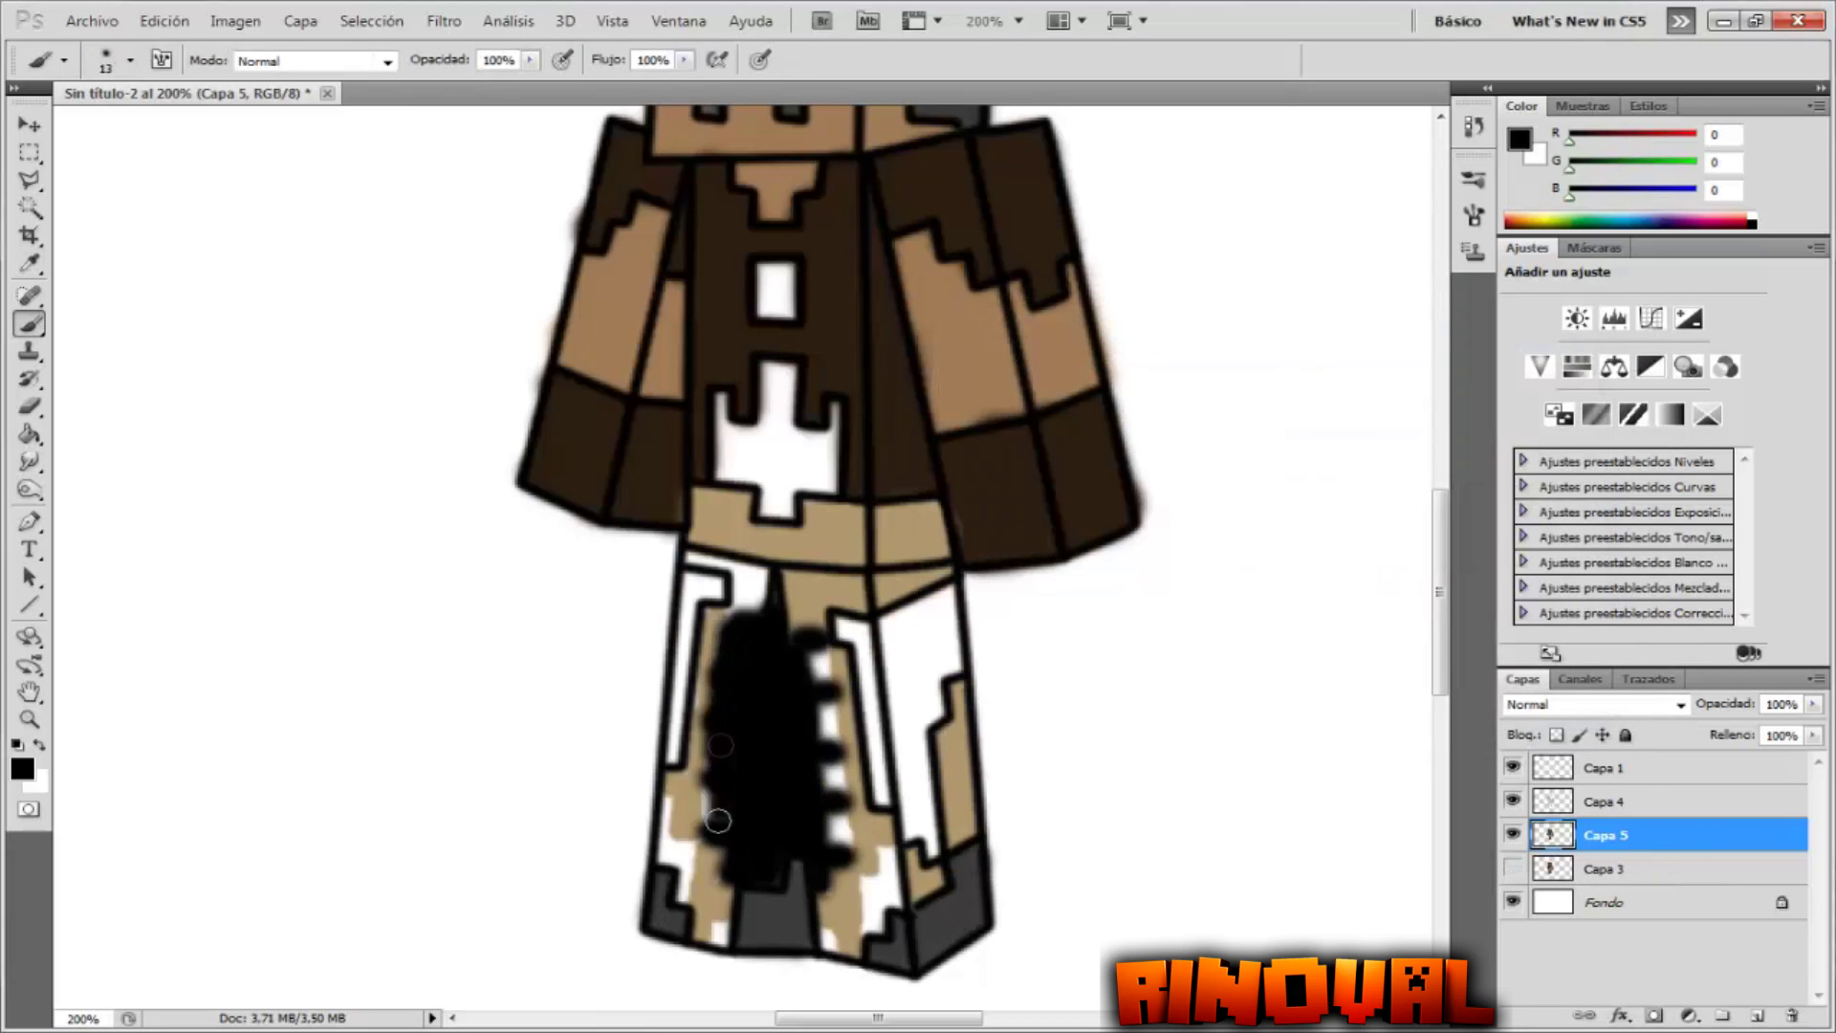
pyautogui.moveTo(816, 647); pyautogui.dragTo(834, 841)
# - Sample beige from the waistband and paint over the black areas on both trouser legs
pyautogui.click(1511, 868)
pyautogui.click(1511, 868)
pyautogui.press('i')
pyautogui.click(819, 526)
pyautogui.press('b')
pyautogui.moveTo(761, 602)
pyautogui.mouseDown()
pyautogui.moveTo(751, 859)
pyautogui.moveTo(727, 858)
pyautogui.moveTo(701, 810)
pyautogui.moveTo(697, 757)
pyautogui.moveTo(746, 629)
pyautogui.moveTo(741, 765)
pyautogui.mouseUp()
pyautogui.moveTo(826, 818)
pyautogui.mouseDown()
pyautogui.moveTo(837, 660)
pyautogui.moveTo(779, 784)
pyautogui.moveTo(808, 842)
pyautogui.moveTo(838, 775)
pyautogui.mouseUp()
# - Sample near-black grey (26, 26, 26) from Capa 3 and paint the dark patches along the trouser hems
pyautogui.click(1511, 869)
pyautogui.click(1512, 868)
pyautogui.click(1512, 868)
pyautogui.click(1512, 868)
pyautogui.click(1511, 868)
pyautogui.click(1512, 869)
pyautogui.keyDown('alt'); pyautogui.click(717, 932); pyautogui.keyUp('alt')
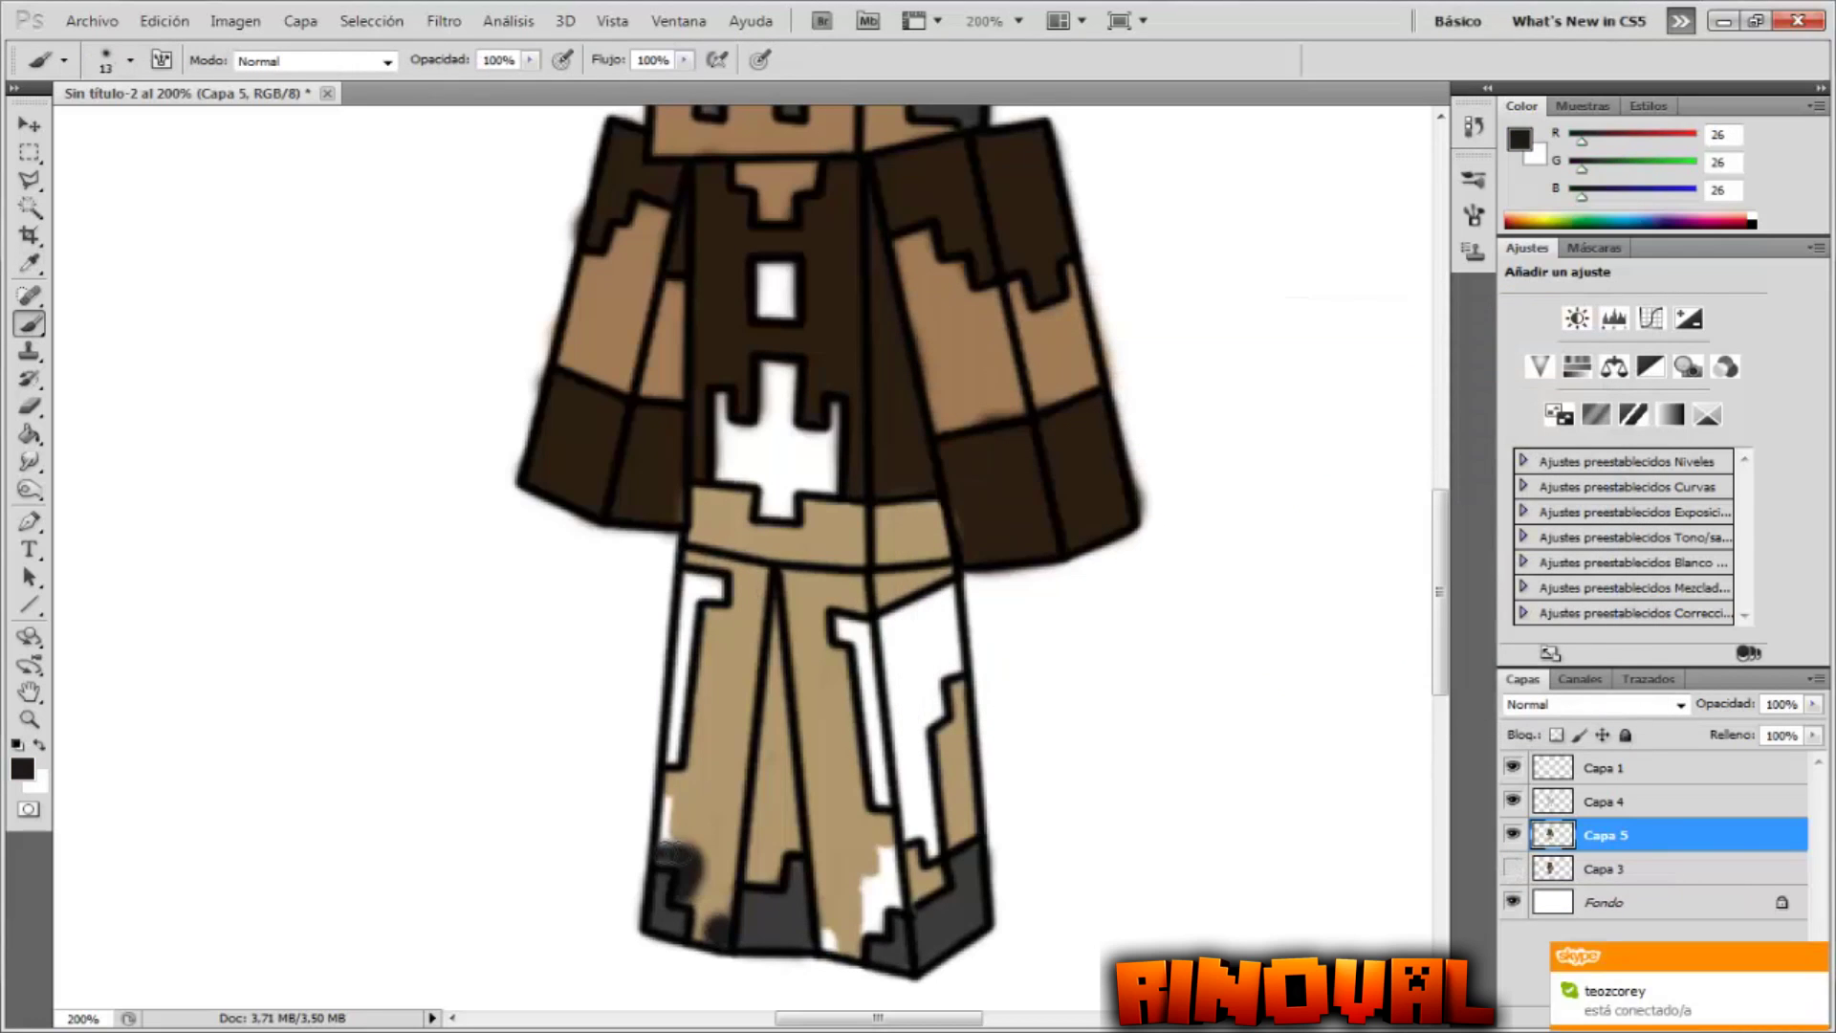
pyautogui.moveTo(681, 854); pyautogui.dragTo(828, 940)
# - Sample olive brown (125, 107, 76) from Capa 3 and start painting the trousers' side panel
pyautogui.click(1512, 868)
pyautogui.keyDown('alt'); pyautogui.click(913, 655); pyautogui.keyUp('alt')
pyautogui.click(1512, 868)
pyautogui.moveTo(927, 638); pyautogui.dragTo(920, 702)
# - Save the document as fucktapolis.psd
pyautogui.hotkey('ctrl', 's')
pyautogui.write('fucktapolis')
pyautogui.press('Return')
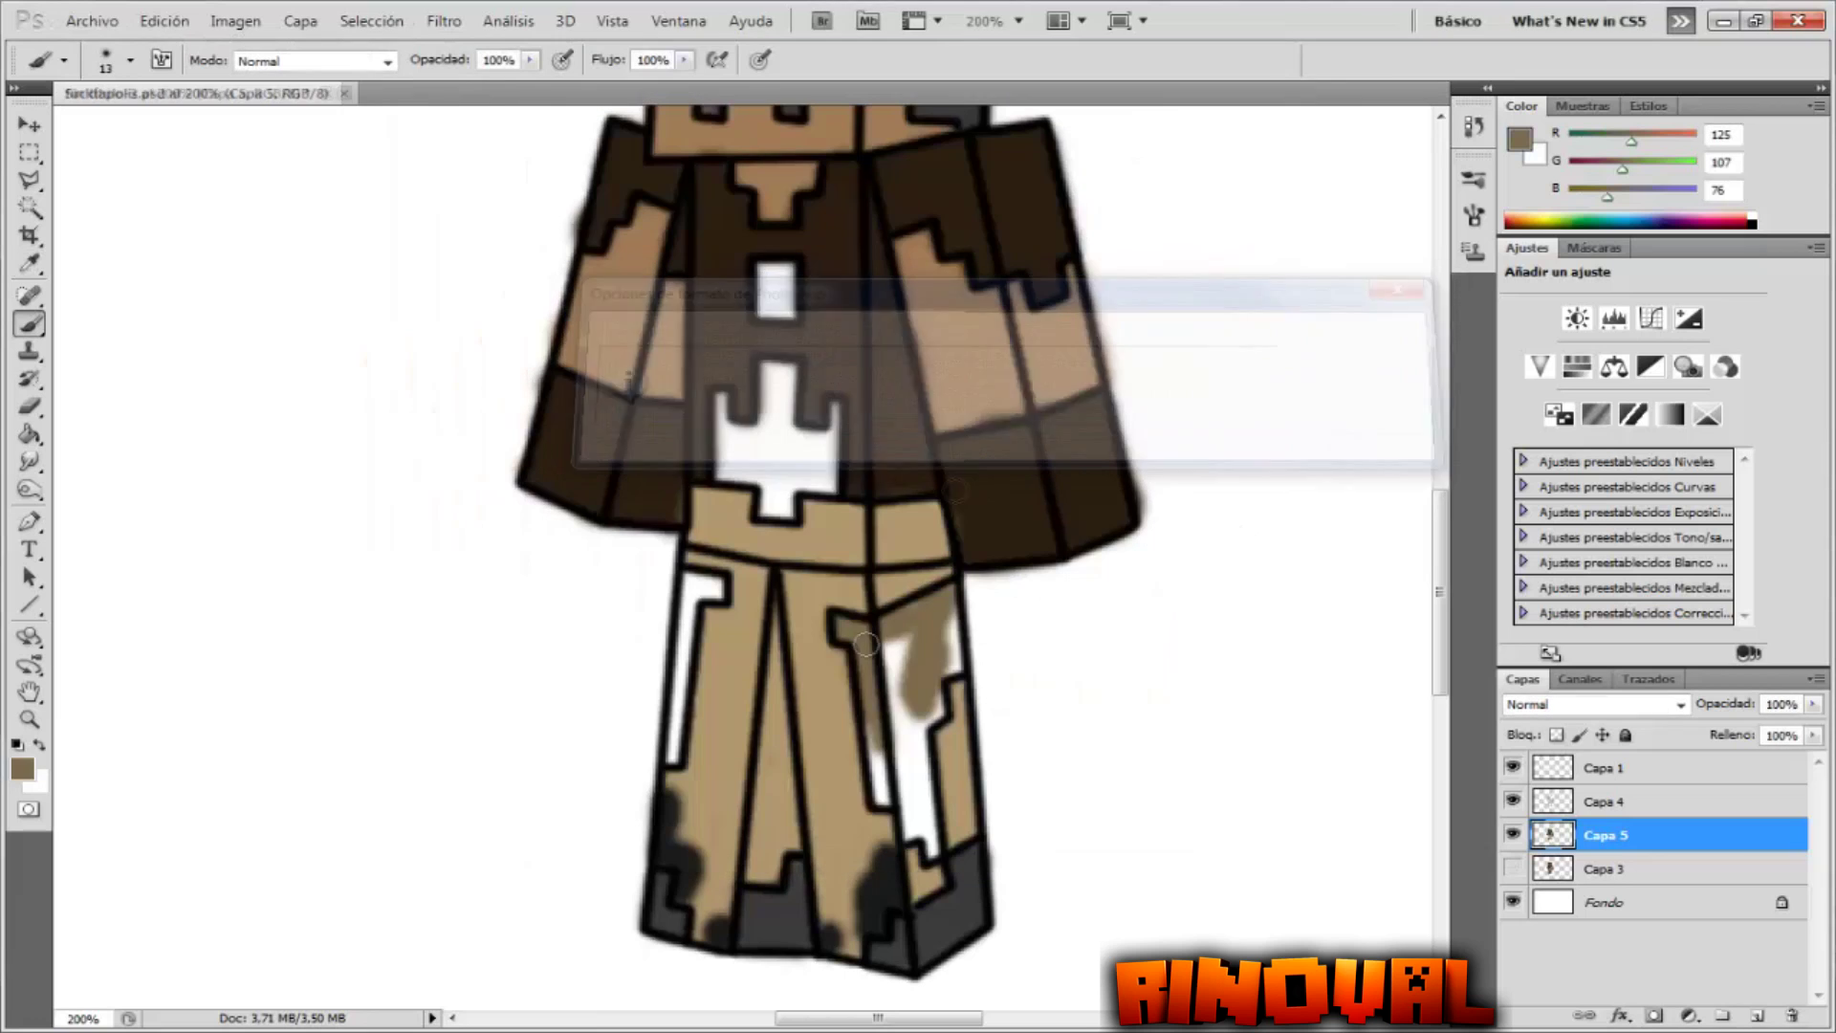
# - Fill the rest of the side panel and the narrow strip on the right leg with olive brown
pyautogui.moveTo(918, 650); pyautogui.dragTo(880, 789)
pyautogui.moveTo(701, 585); pyautogui.dragTo(674, 760)
pyautogui.scroll(3, 1061, 710)
pyautogui.scroll(-3, 1172, 585)
# - Sample the chest buckle's grey from Capa 3 as the foreground colour and paint the buckle
pyautogui.click(1511, 868)
pyautogui.scroll(3, 868, 581)
pyautogui.click(22, 769)
pyautogui.click(776, 470)
pyautogui.press('Return')
pyautogui.moveTo(776, 471); pyautogui.dragTo(776, 499)
pyautogui.click(1512, 868)
# - Sample brown (96, 74, 52) from Capa 3 and fill the belt emblem on the lower vest
pyautogui.click(1512, 869)
pyautogui.keyDown('alt'); pyautogui.click(782, 639); pyautogui.keyUp('alt')
pyautogui.click(1512, 868)
pyautogui.moveTo(780, 562); pyautogui.dragTo(731, 621)
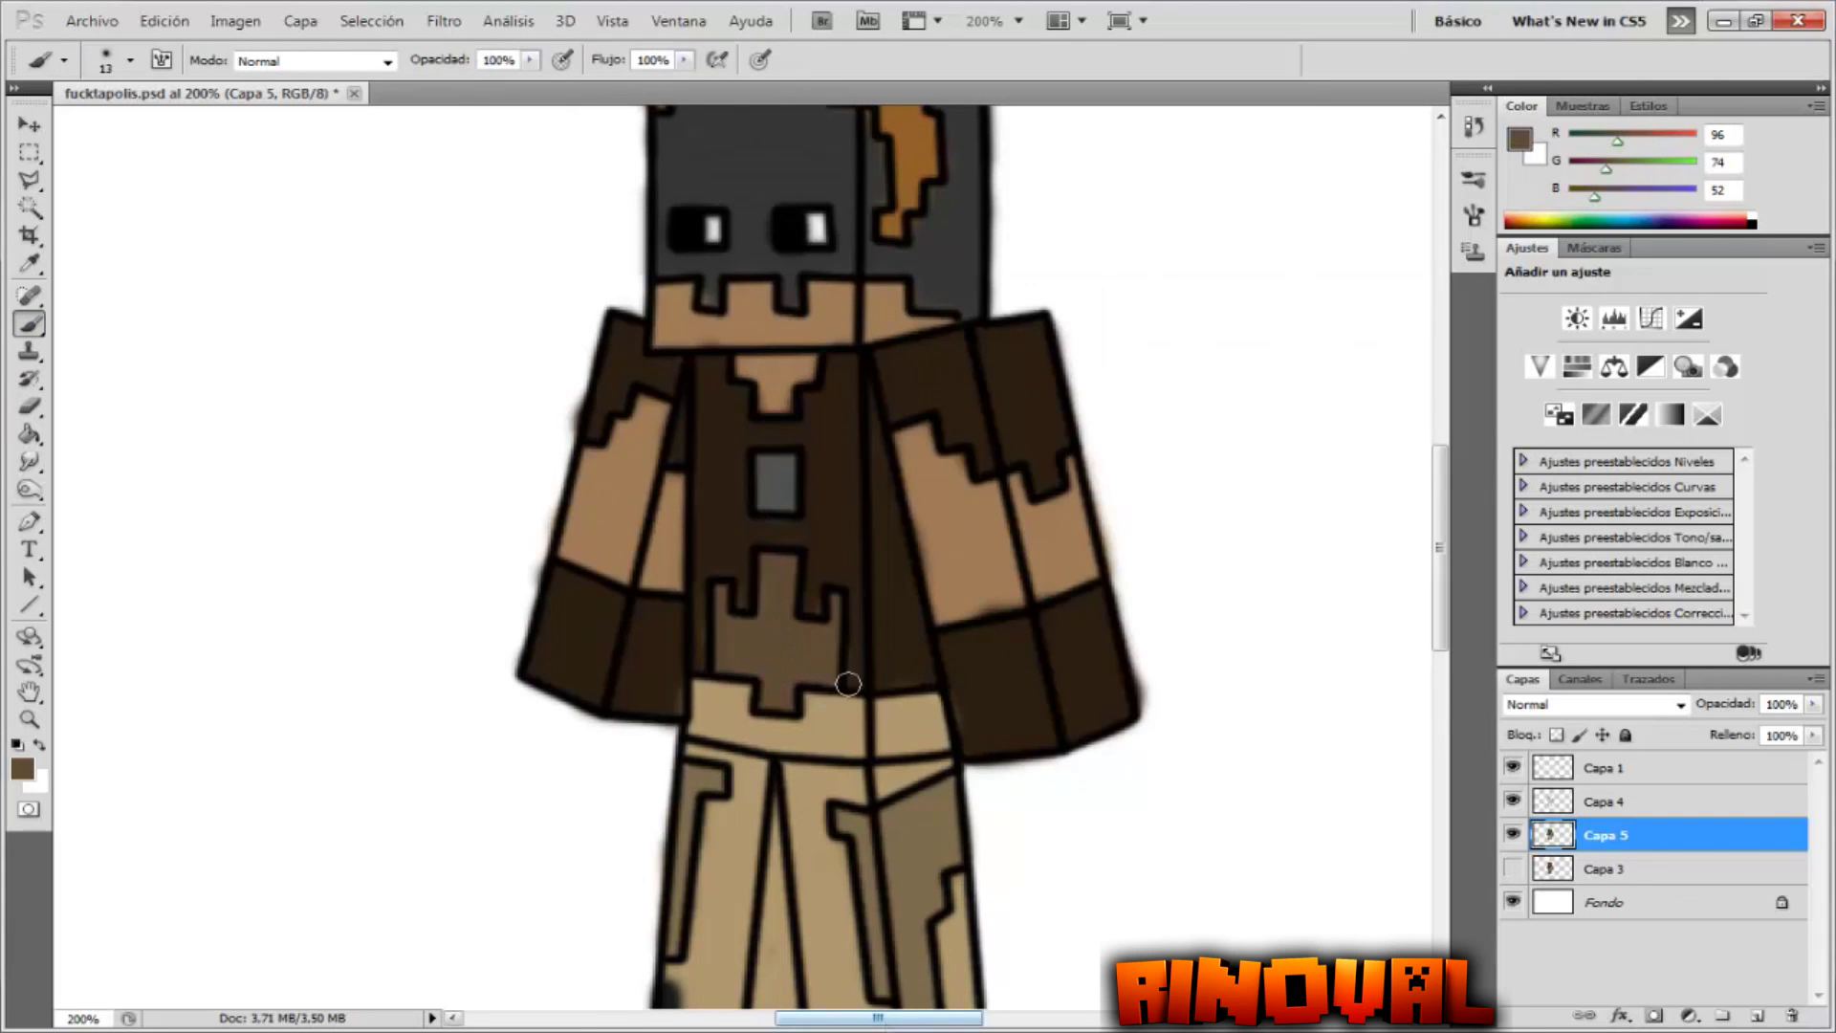
# - Erase the paint spilling outside the black outlines of the legs and arms on Capa 5
pyautogui.press('e')
pyautogui.scroll(-3, 655, 765)
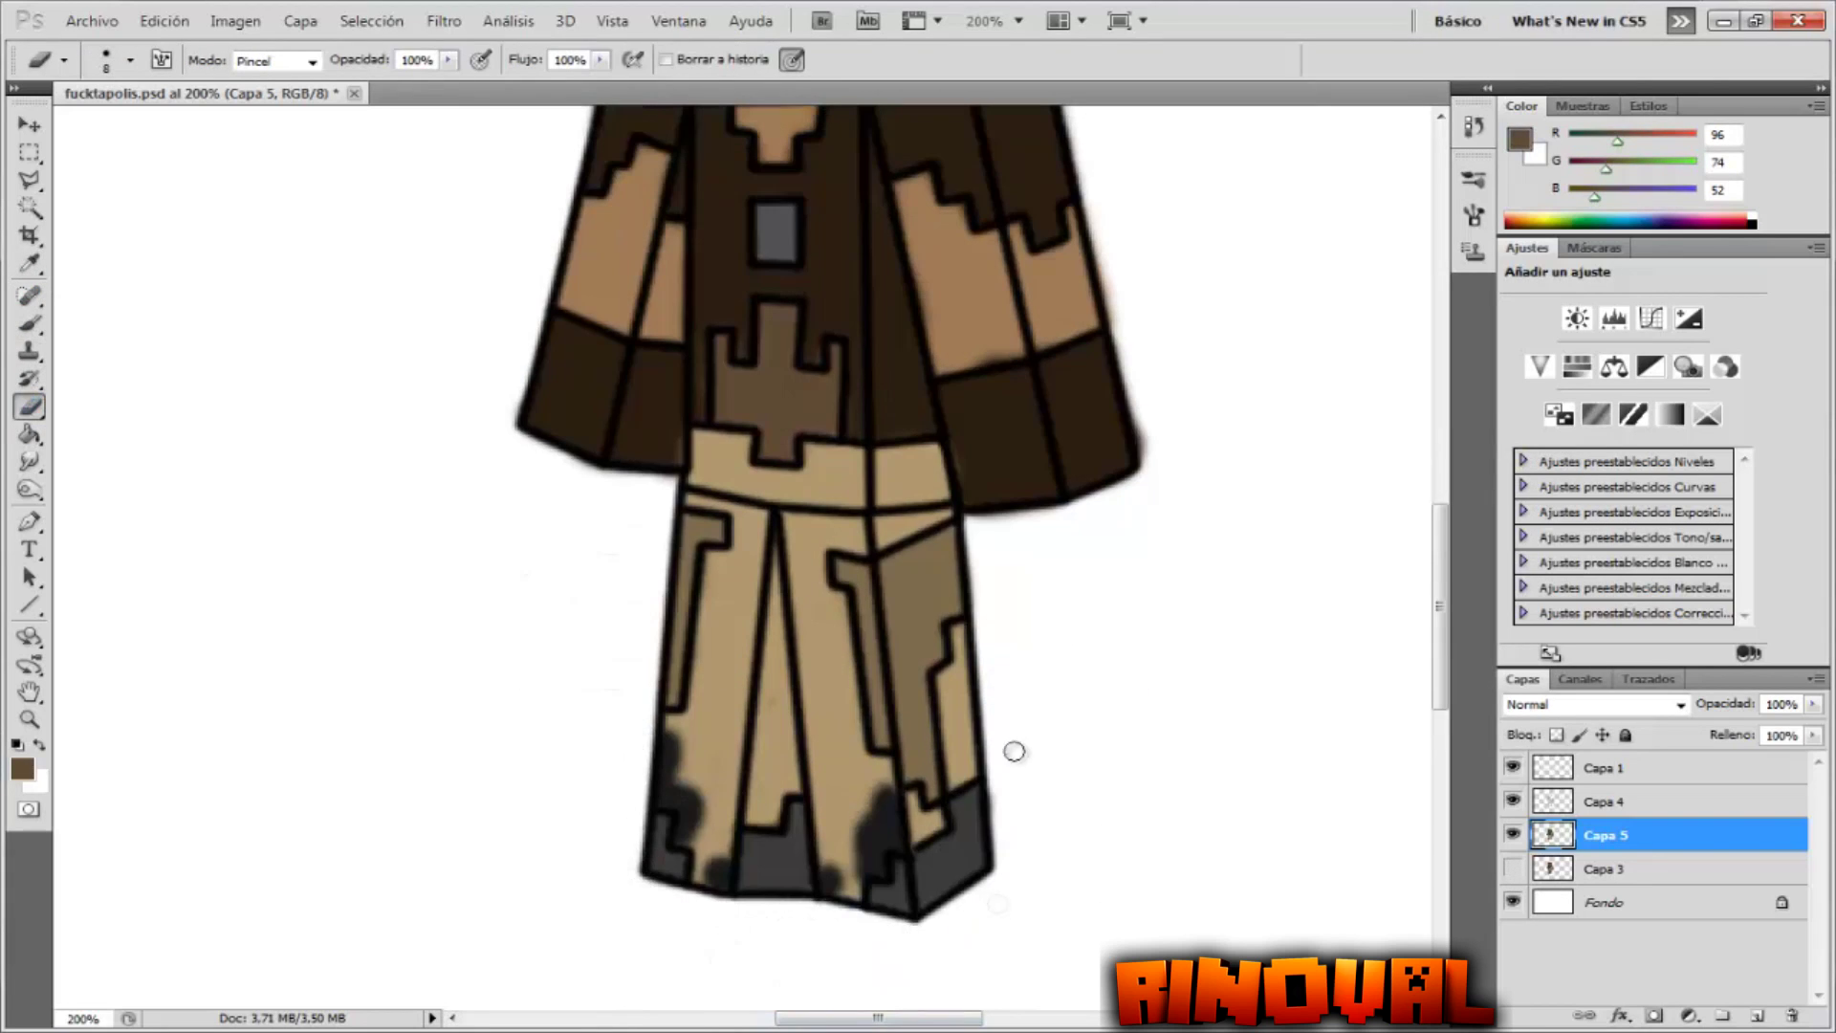
pyautogui.scroll(2, 1080, 265)
pyautogui.scroll(2, 1065, 272)
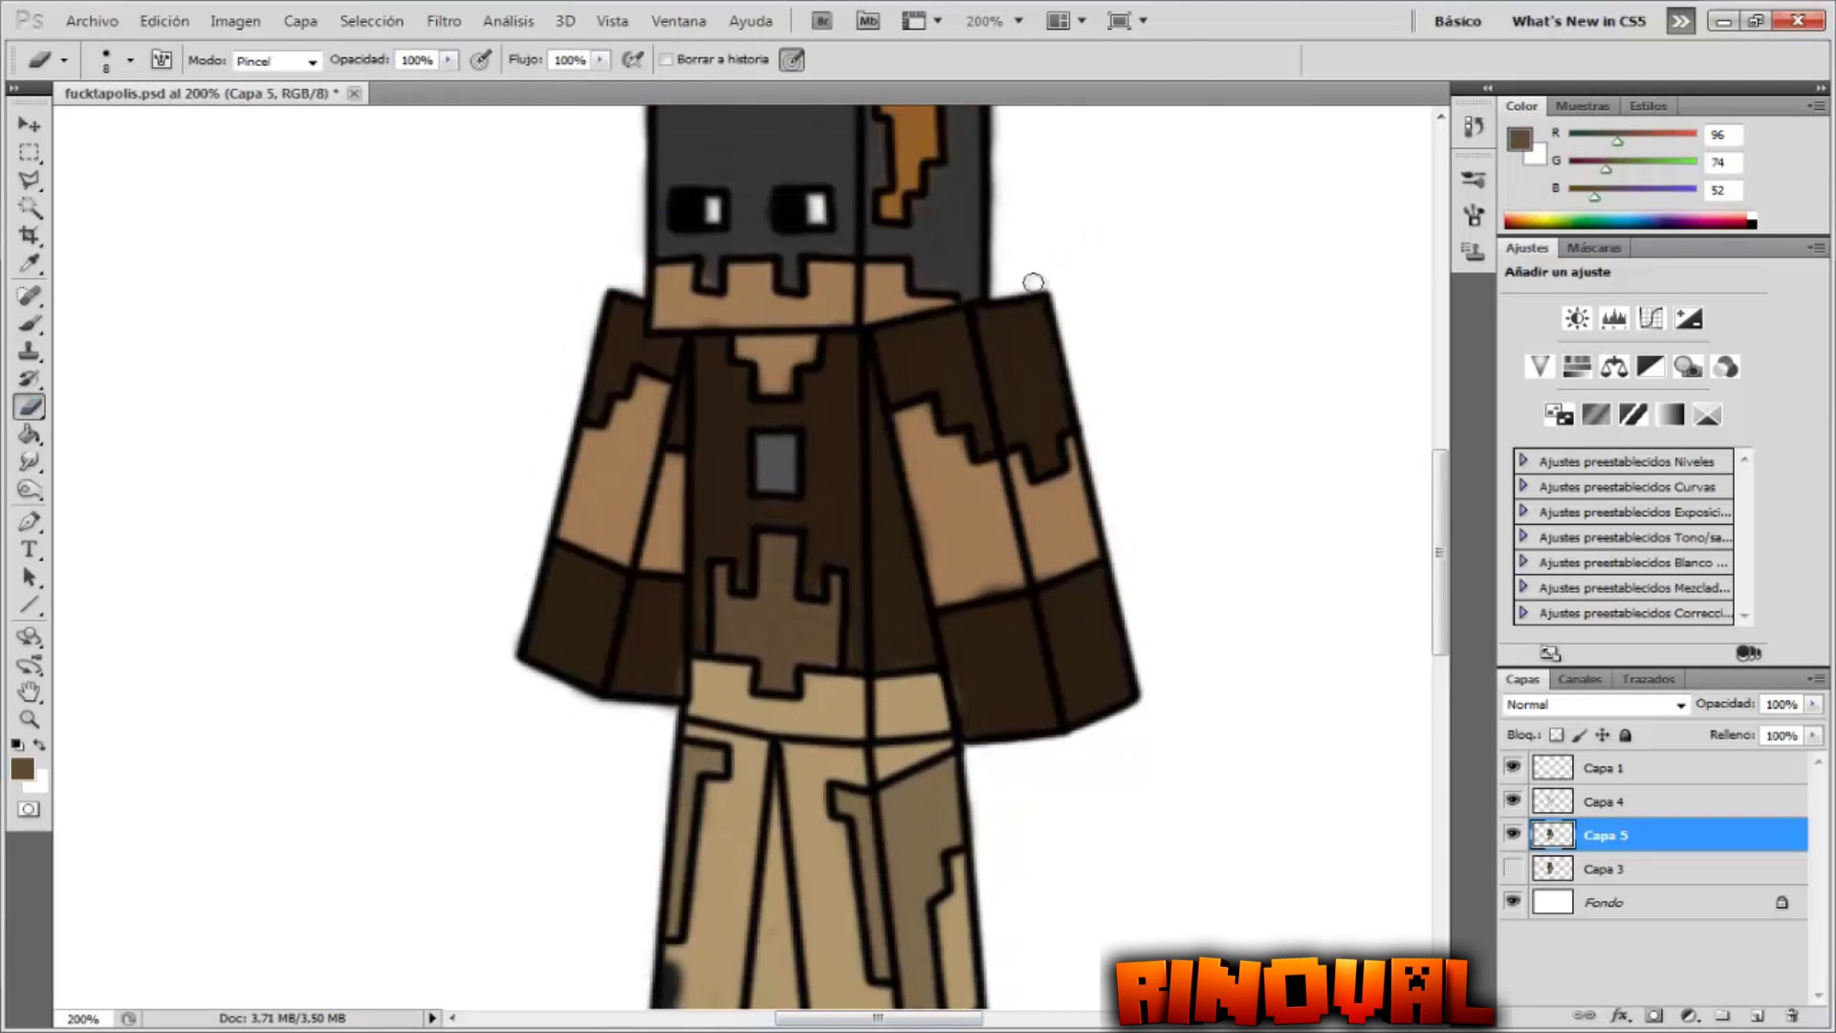
pyautogui.hotkey('alt', 'Tab')
pyautogui.click(192, 376)
pyautogui.write('si dim')
pyautogui.hotkey('alt', 'Tab')
# - Check the outline layer Capa 4 and erase the remaining colour spill around the head and arms
pyautogui.scroll(2, 1033, 536)
pyautogui.click(1512, 802)
pyautogui.click(1512, 801)
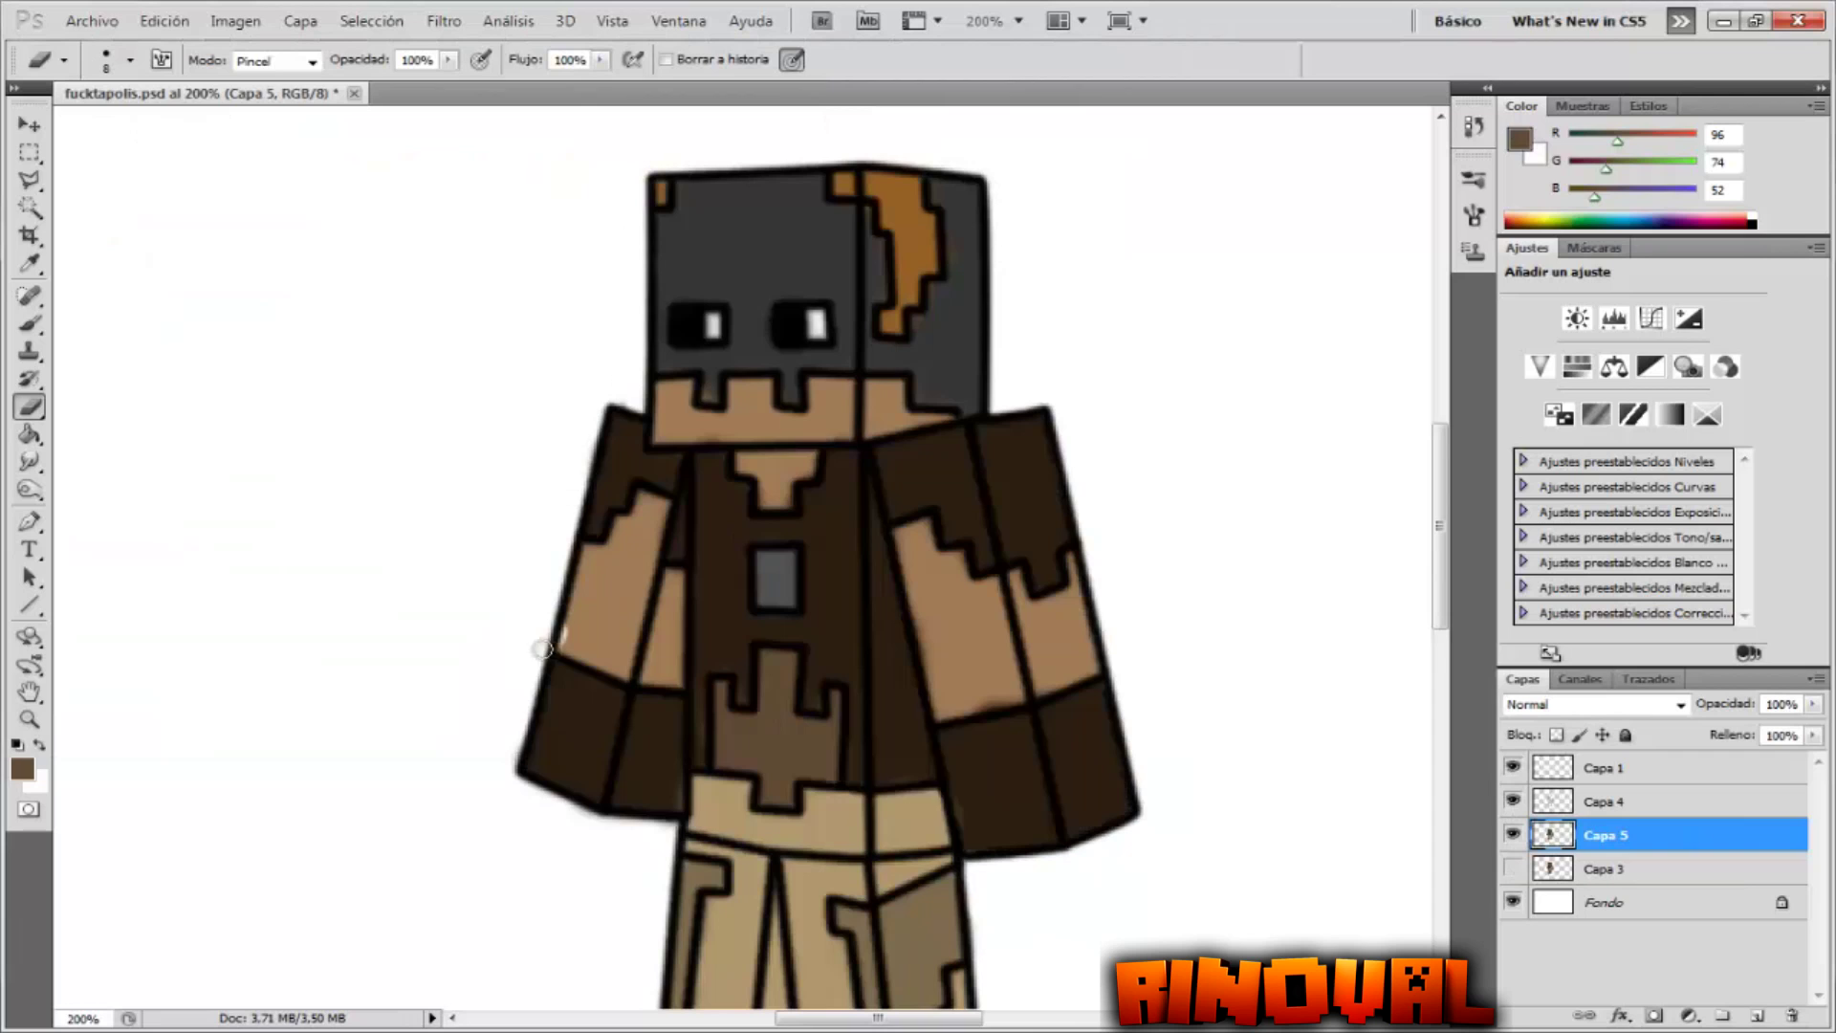
pyautogui.scroll(-3, 507, 774)
pyautogui.scroll(1, 657, 519)
# - Smudge the paint edges on the arms, head and trousers with the Smudge tool at 50% strength
pyautogui.press('r')
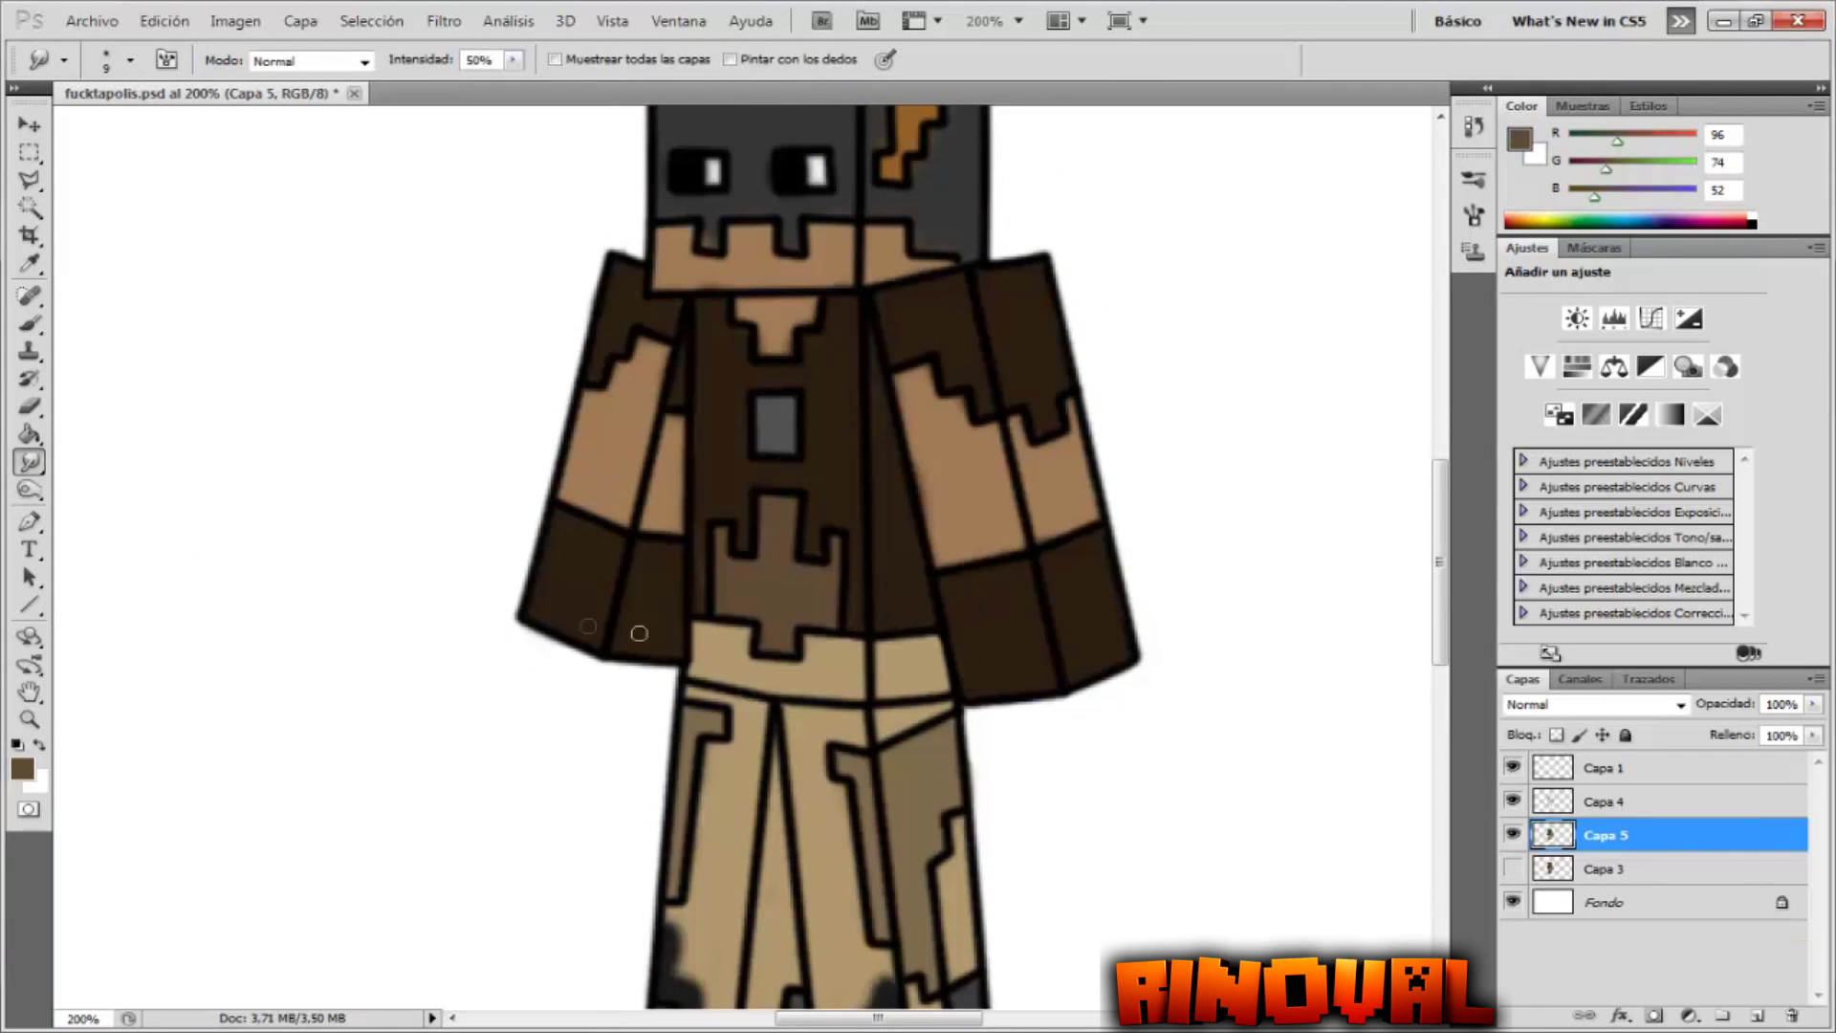
pyautogui.scroll(3, 639, 633)
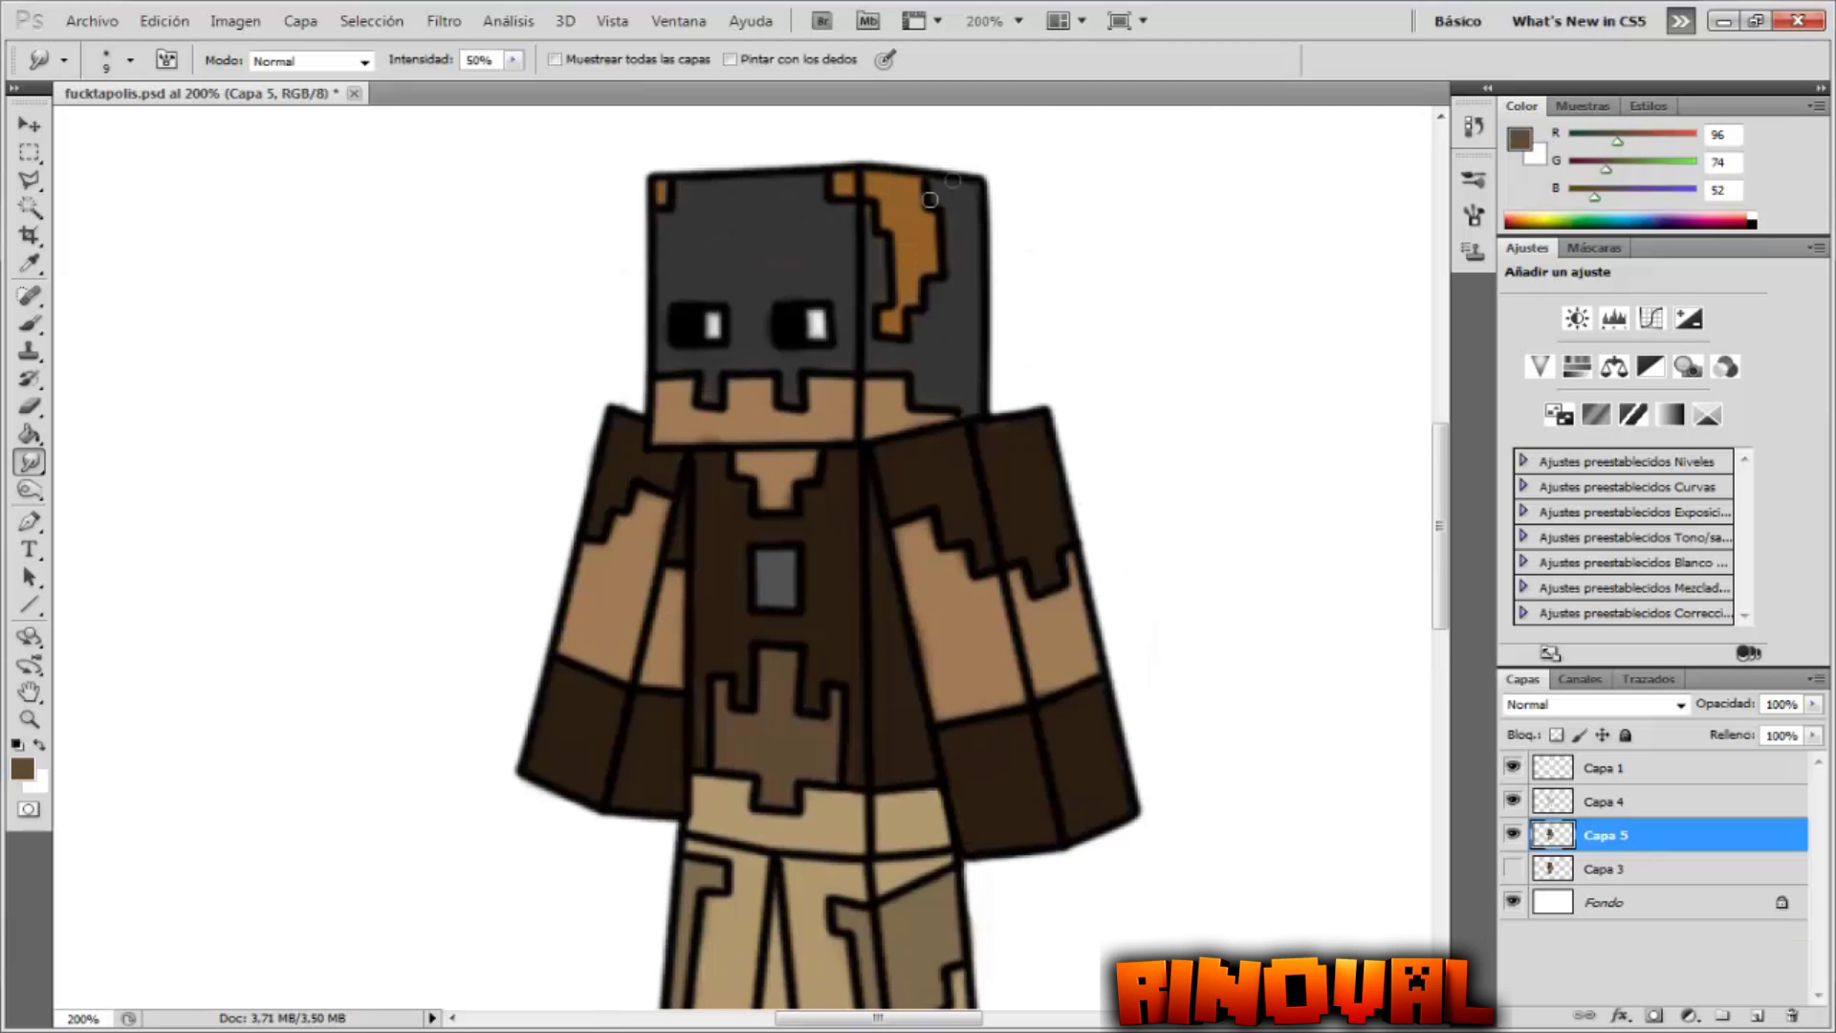
pyautogui.press('F9')
pyautogui.scroll(-5, 954, 425)
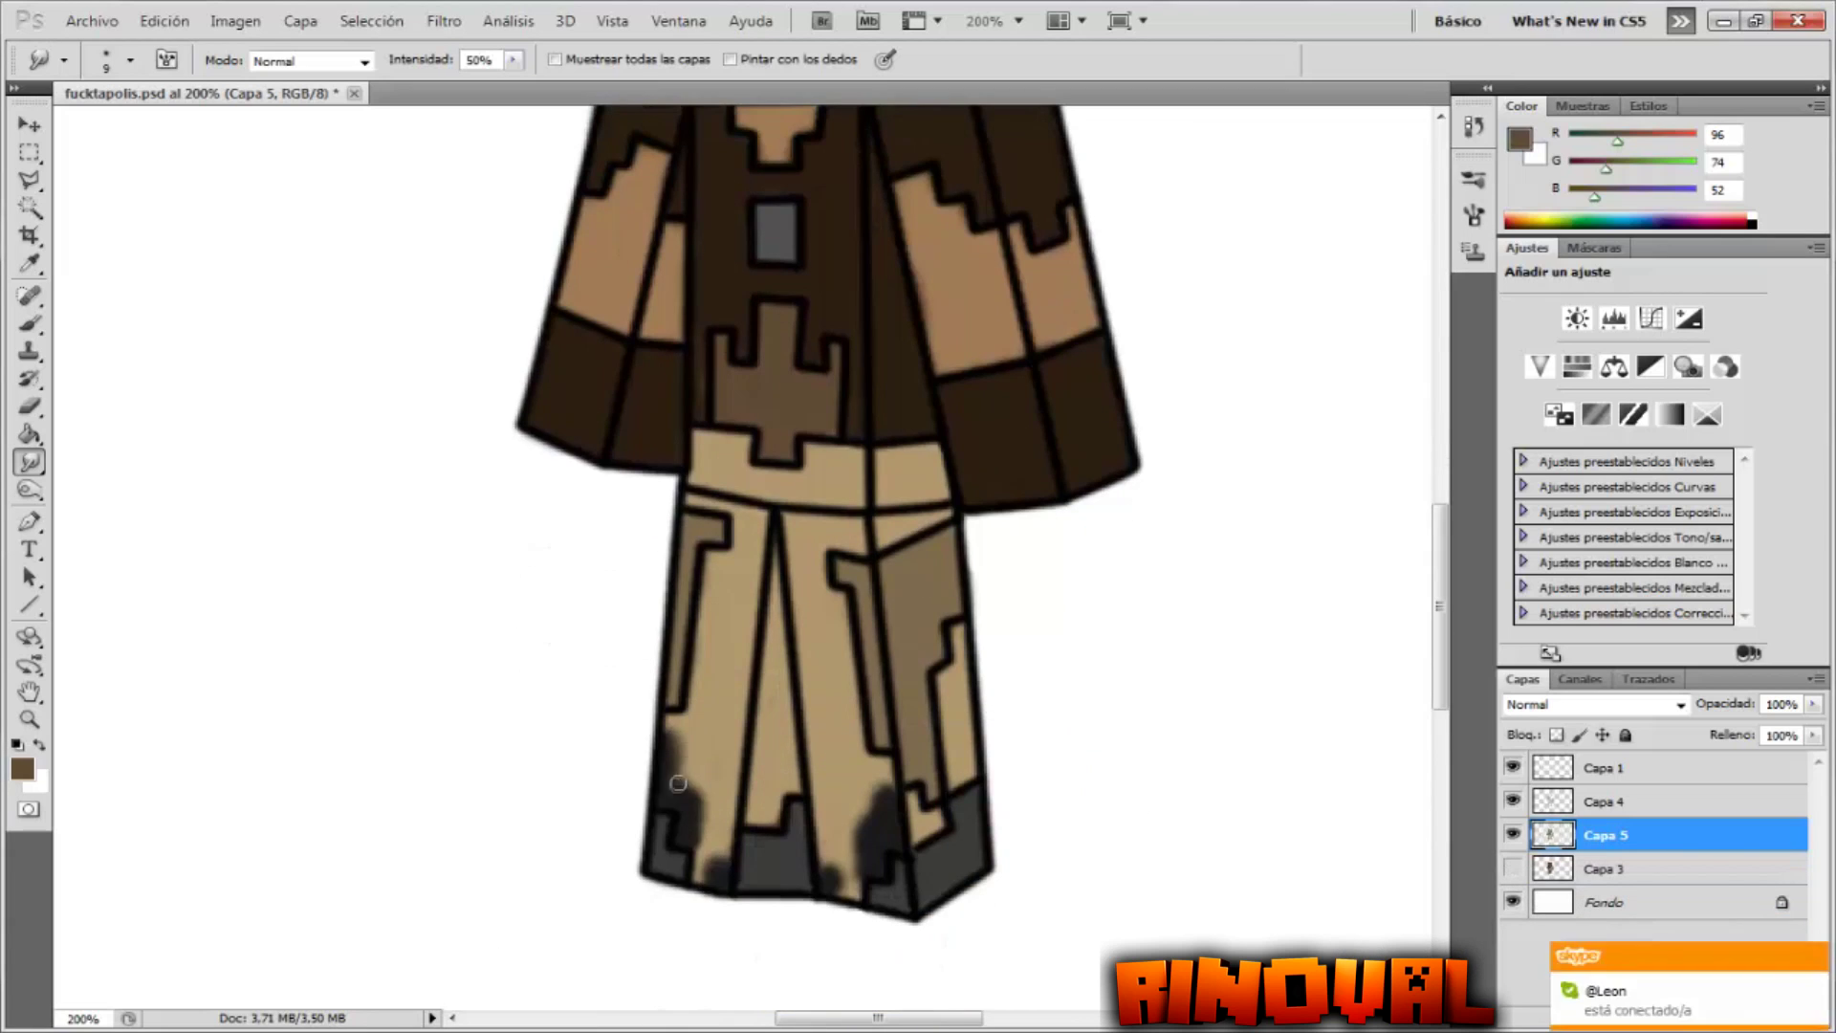
pyautogui.scroll(5, 759, 336)
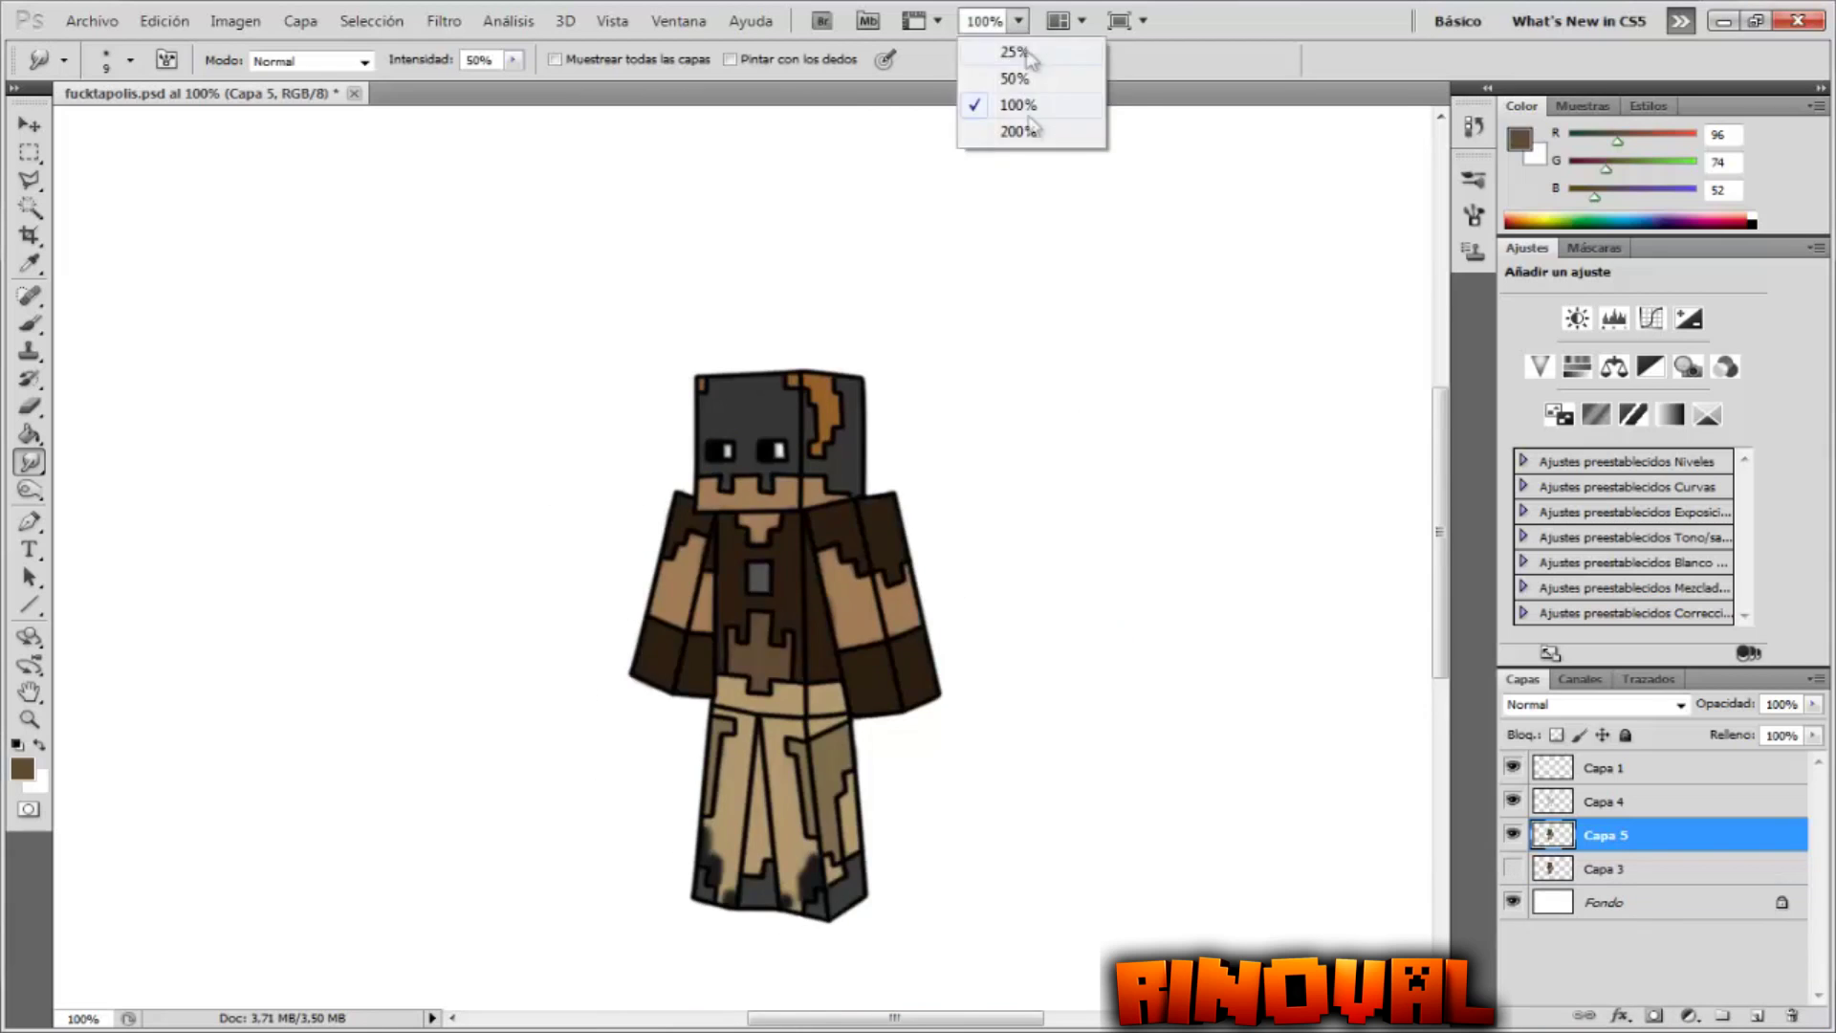
# - Lighten the front face of the head with the Dodge tool, using midtones at 50% exposure
pyautogui.click(1020, 131)
pyautogui.rightClick(28, 489)
pyautogui.click(144, 485)
pyautogui.moveTo(688, 285); pyautogui.dragTo(705, 210)
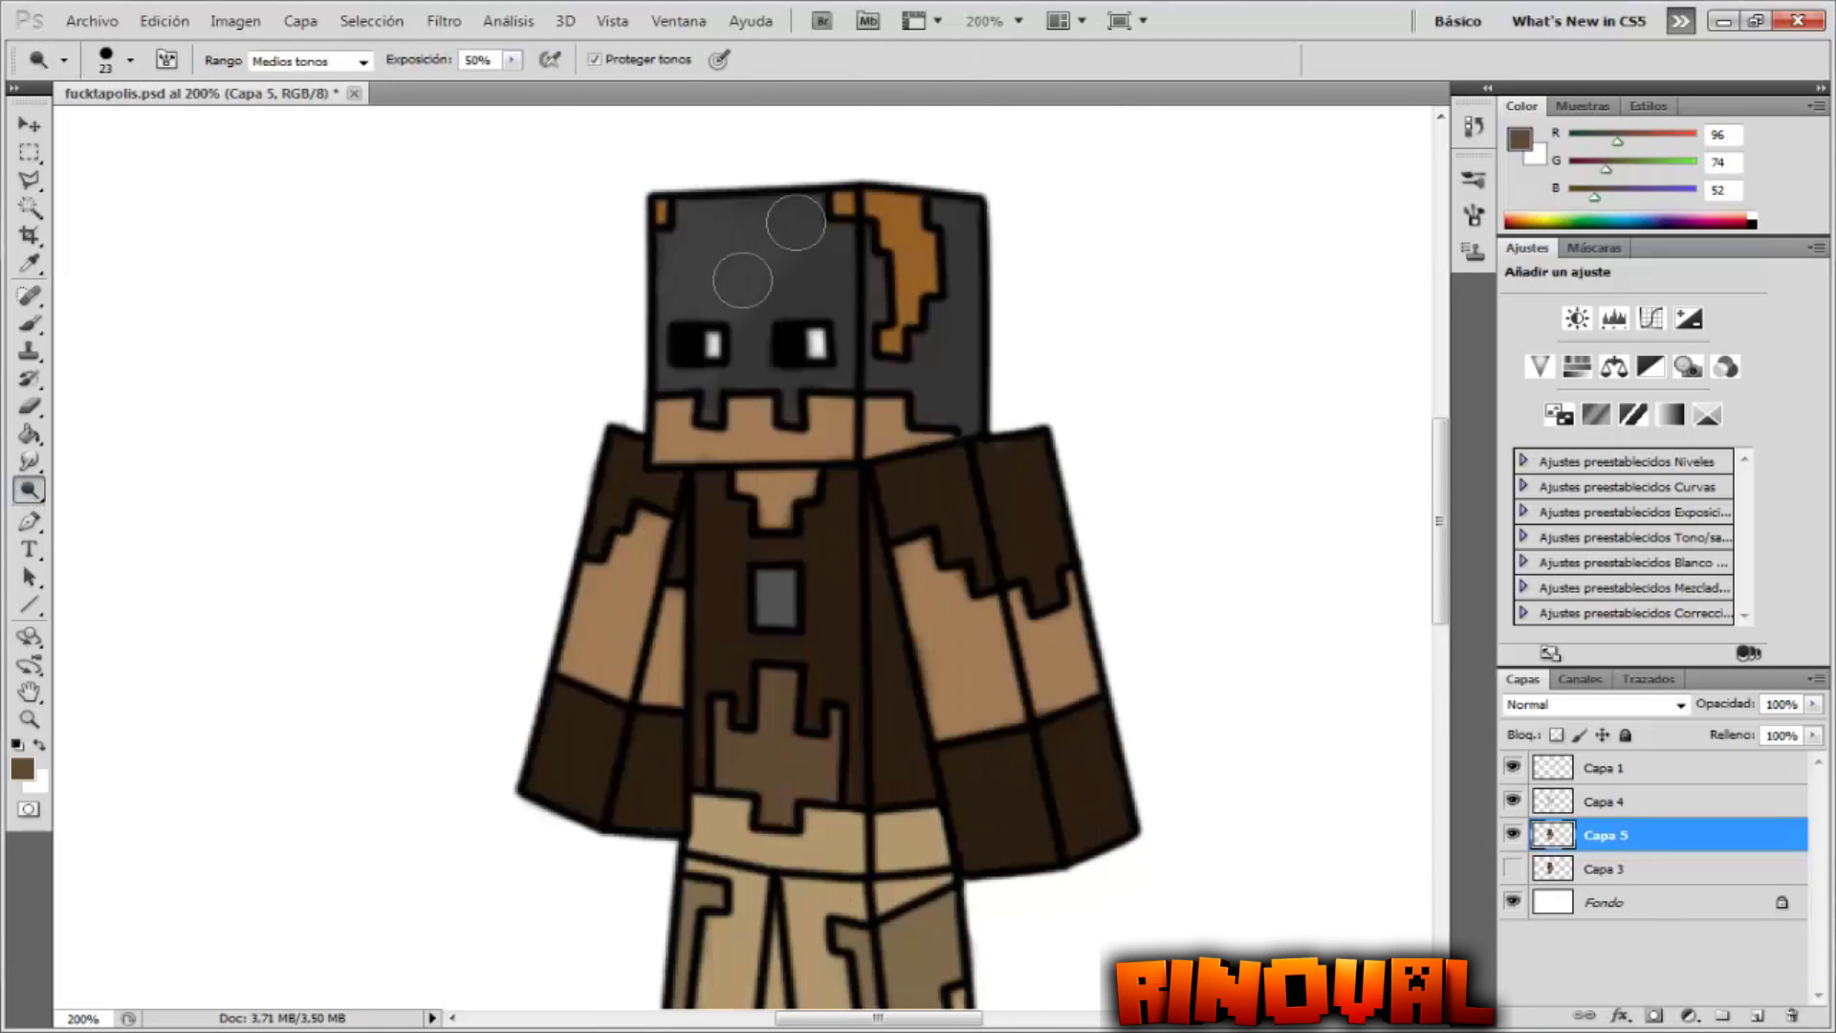
pyautogui.moveTo(823, 210); pyautogui.dragTo(709, 390)
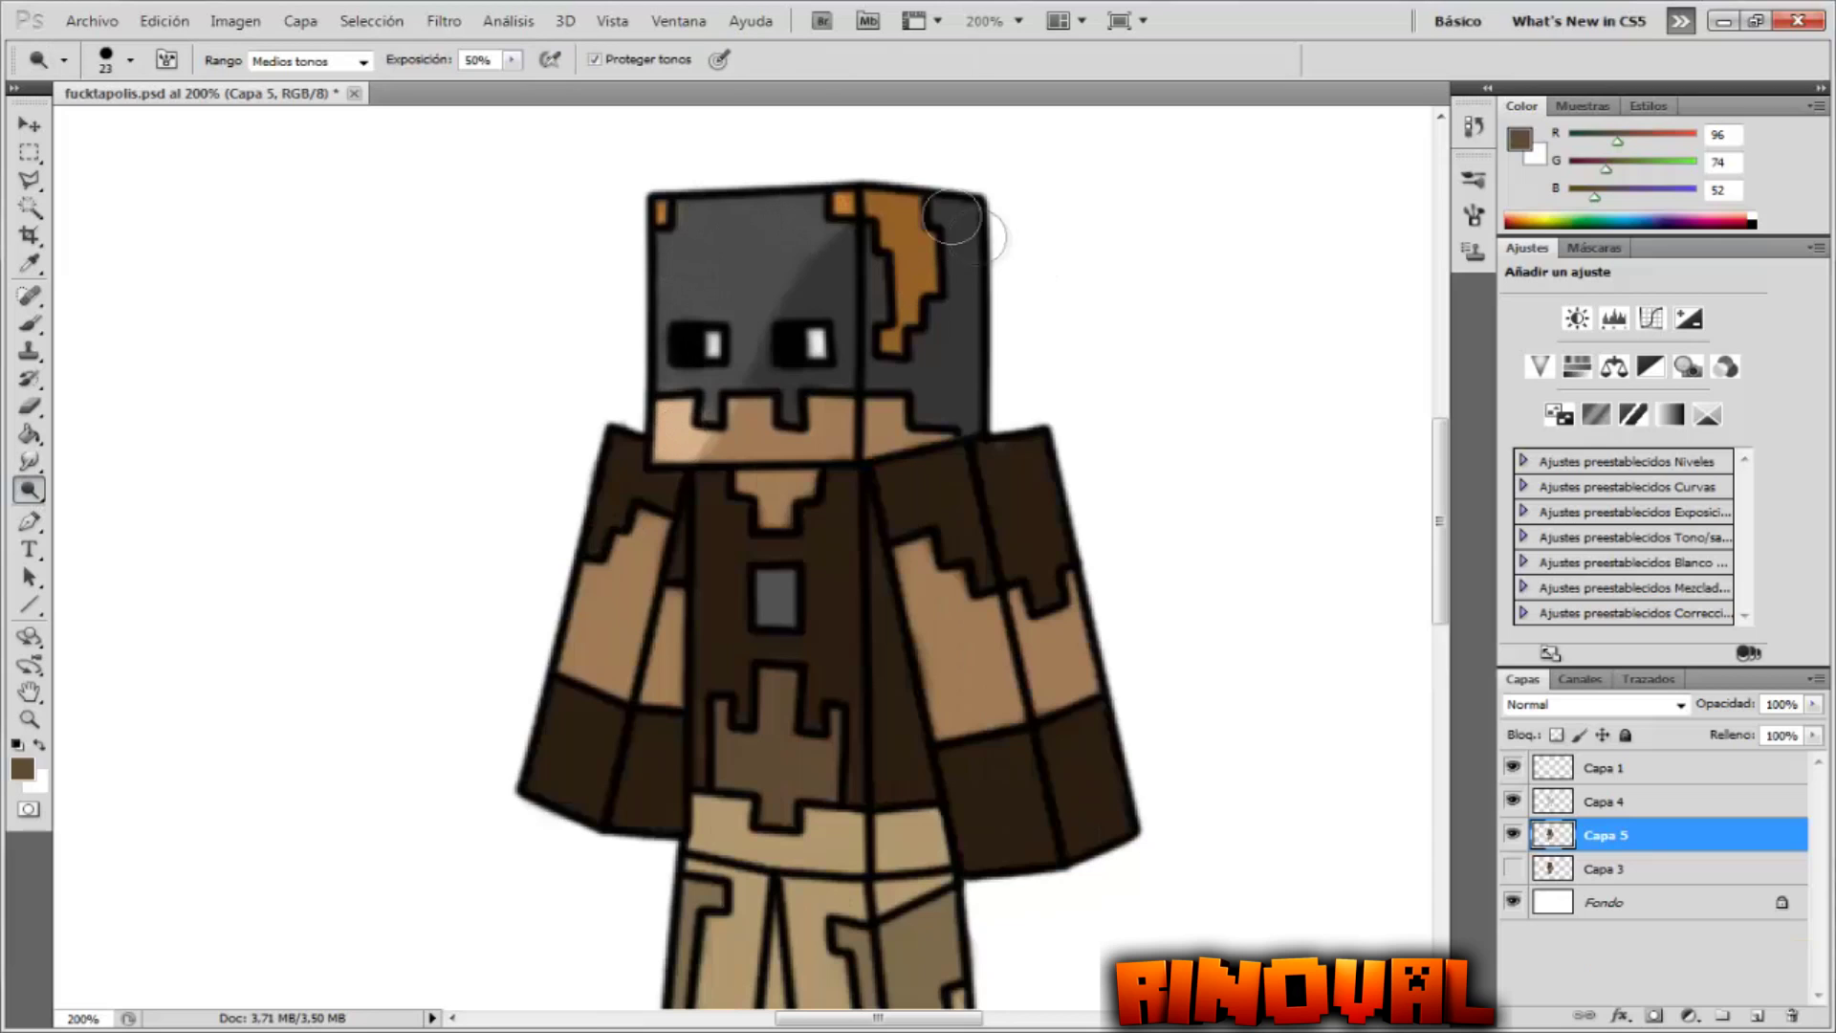
pyautogui.hotkey('ctrl', 'z')
# - Lighten the front faces of both arms, from the shoulders down to the gloves, with the Dodge tool
pyautogui.scroll(-3, 1099, 296)
pyautogui.moveTo(624, 356)
pyautogui.mouseDown()
pyautogui.moveTo(555, 644)
pyautogui.moveTo(642, 347)
pyautogui.moveTo(583, 660)
pyautogui.mouseUp()
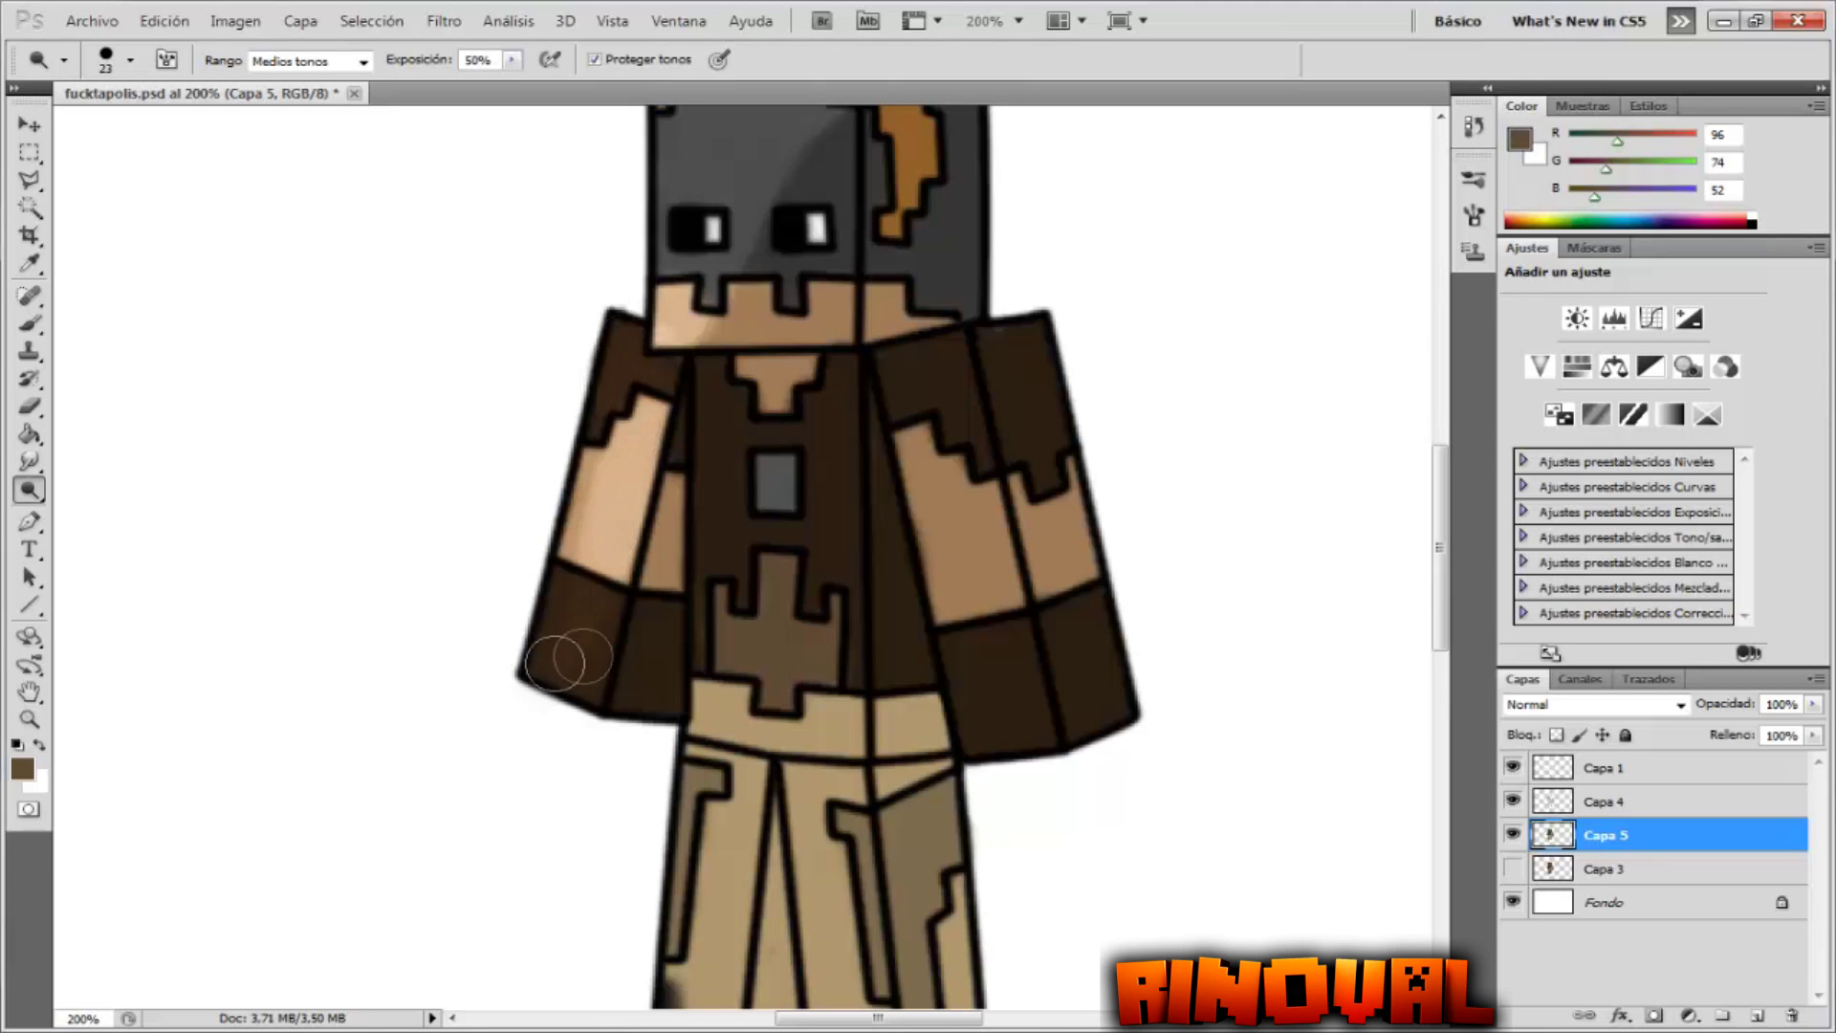
pyautogui.moveTo(903, 377); pyautogui.dragTo(1017, 722)
pyautogui.moveTo(948, 421); pyautogui.dragTo(996, 587)
# - Dodge light streaks onto the fronts of both trouser legs and onto the front of the vest
pyautogui.scroll(-3, 1246, 657)
pyautogui.moveTo(717, 583); pyautogui.dragTo(657, 866)
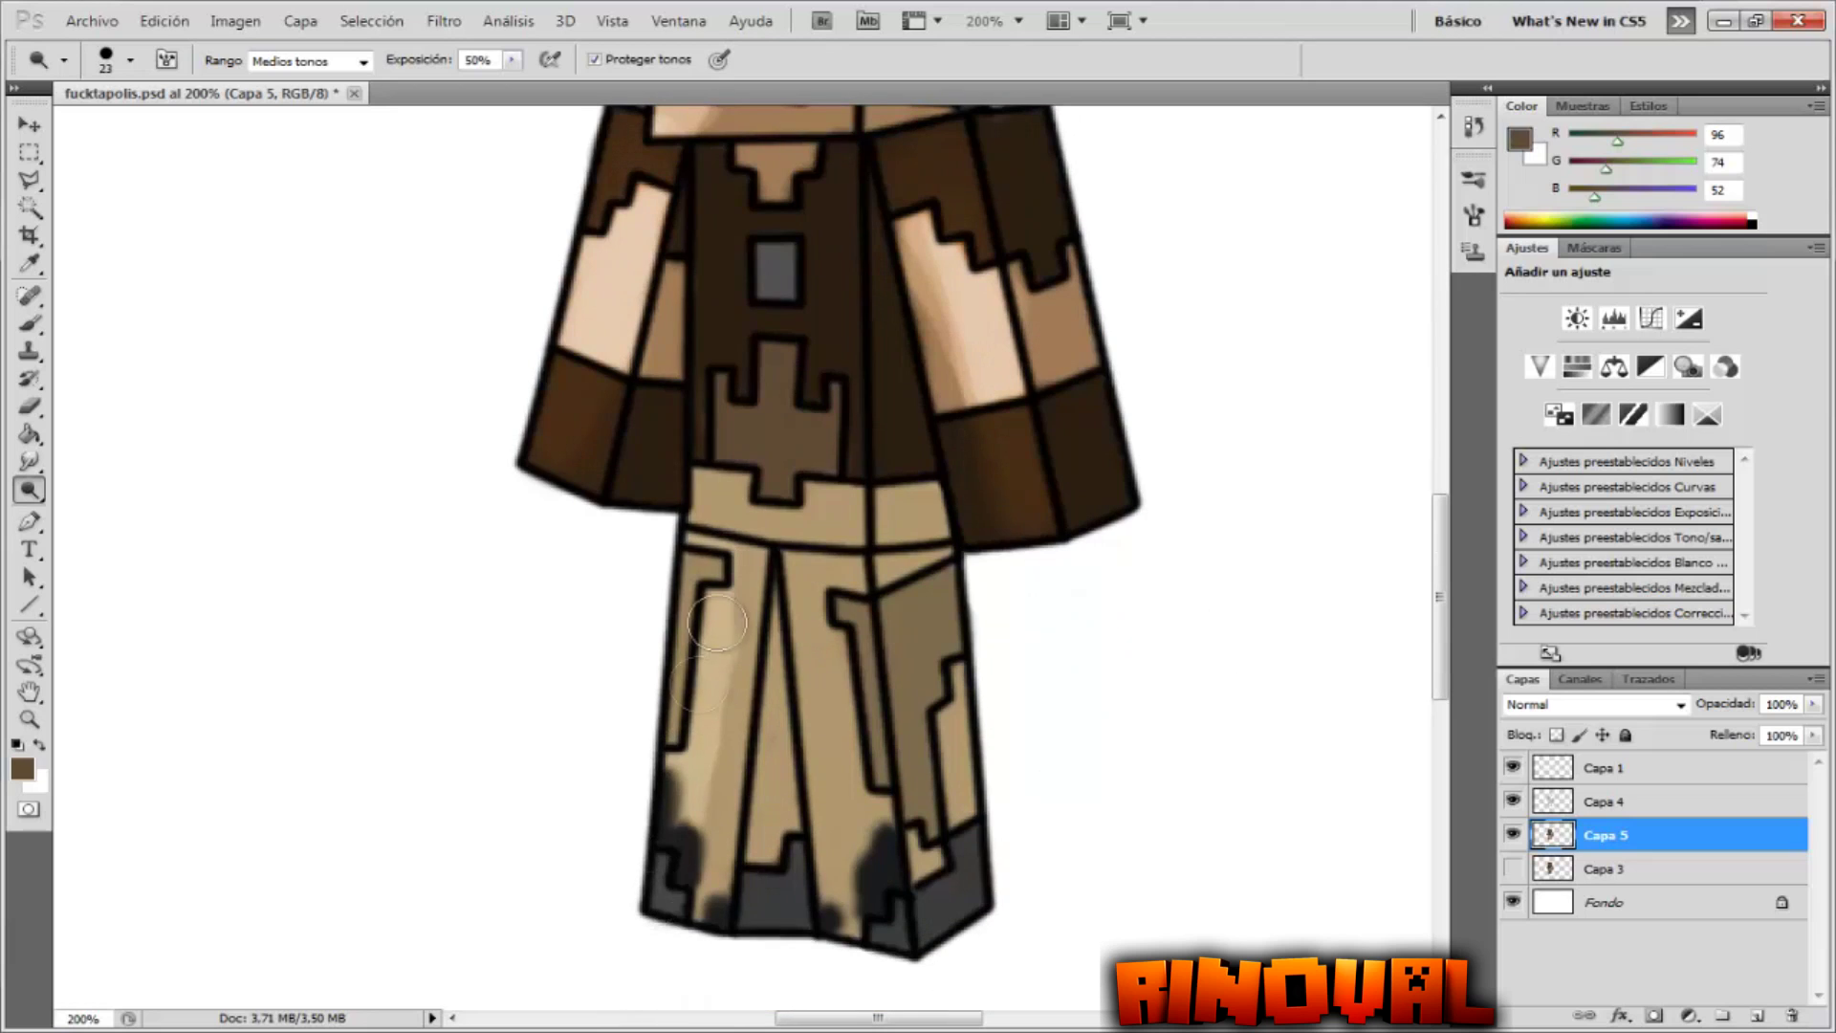
pyautogui.moveTo(715, 507); pyautogui.dragTo(648, 908)
pyautogui.moveTo(830, 583)
pyautogui.mouseDown()
pyautogui.moveTo(866, 908)
pyautogui.moveTo(900, 975)
pyautogui.mouseUp()
pyautogui.scroll(3, 991, 664)
pyautogui.moveTo(836, 743); pyautogui.dragTo(729, 442)
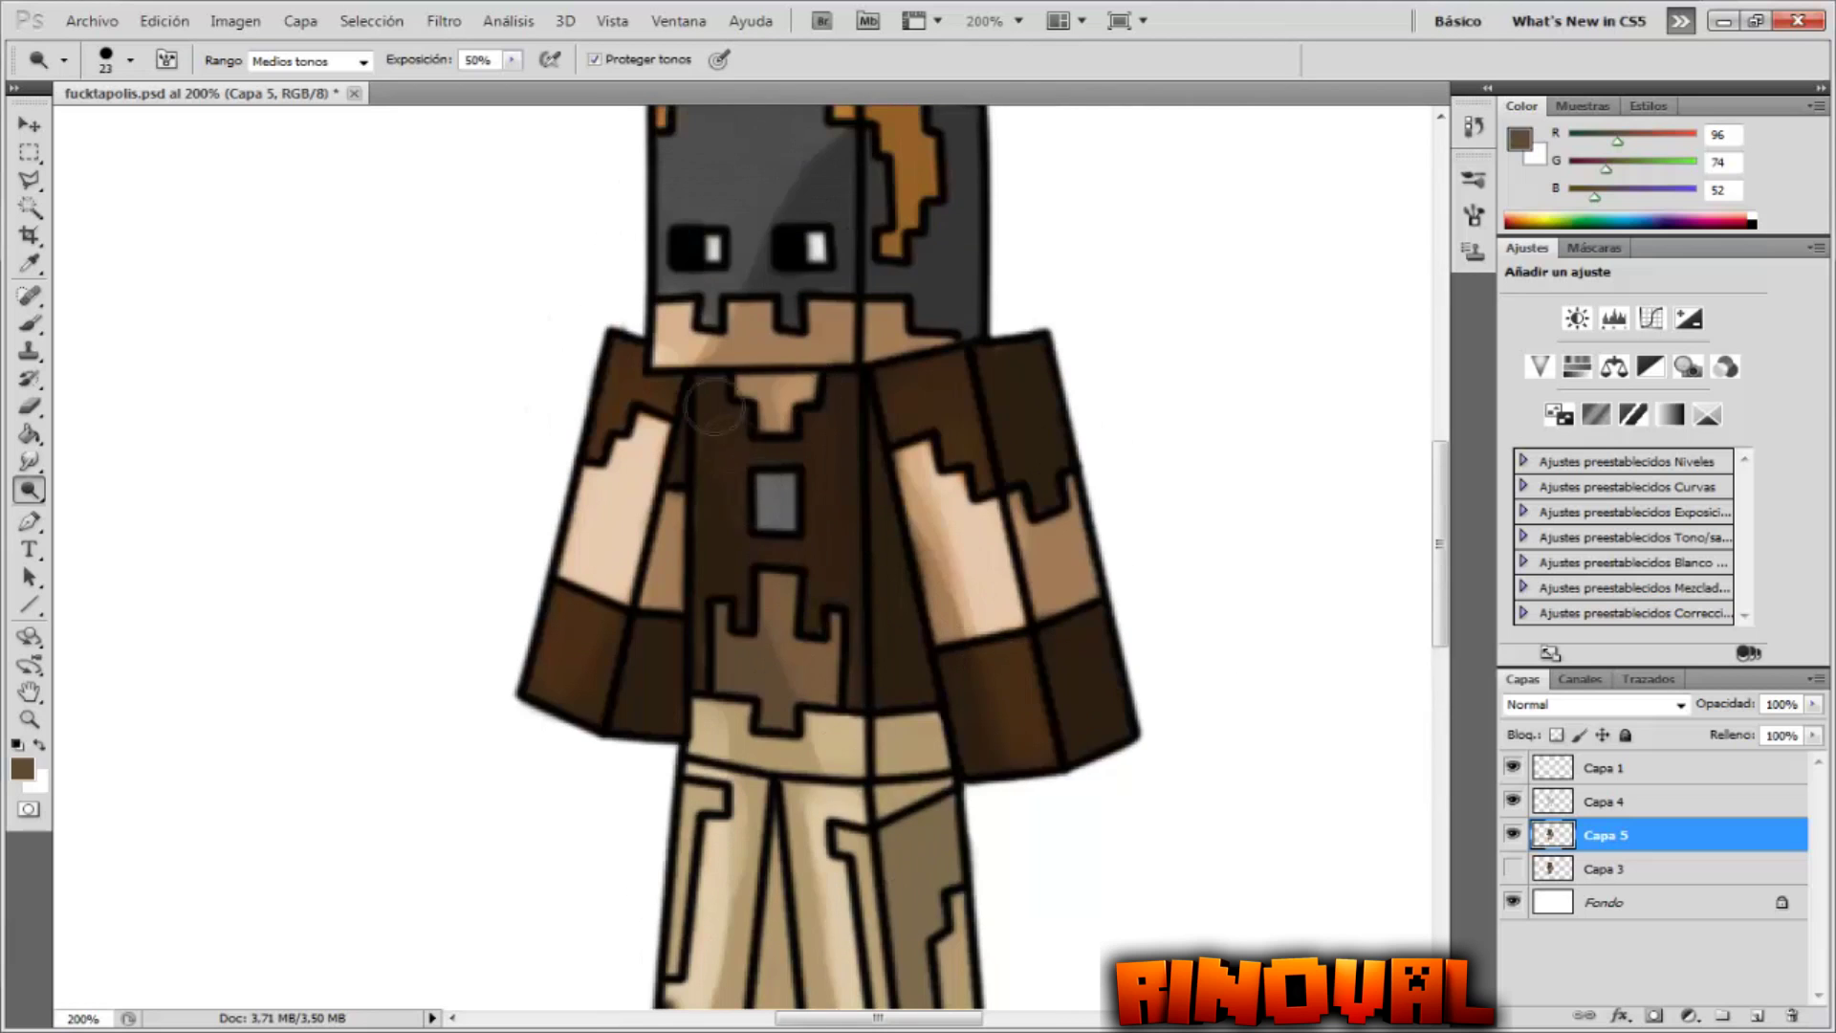
# - Shade the side faces of the arm and trousers with the Burn tool, using midtones at 50% exposure
pyautogui.scroll(-6, 853, 737)
pyautogui.hotkey('shift', 'o')
pyautogui.scroll(12, 1036, 197)
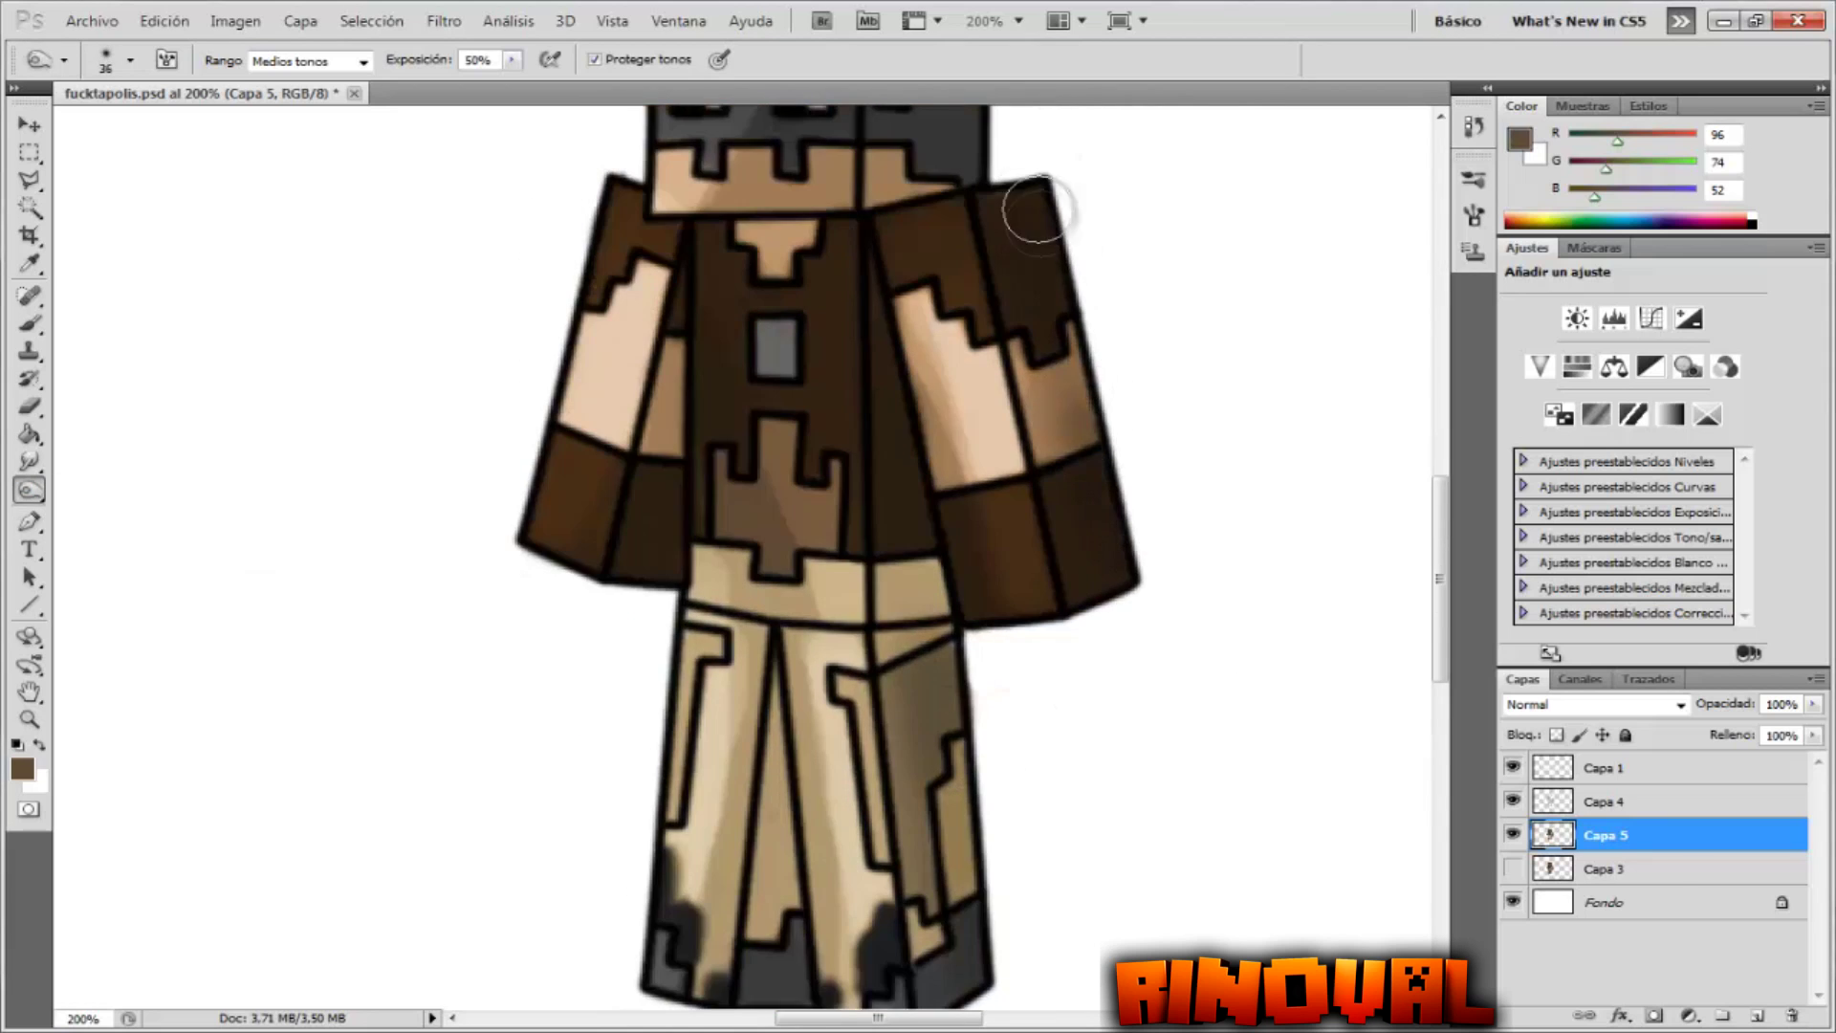
pyautogui.scroll(-7, 950, 319)
pyautogui.scroll(-4, 780, 627)
pyautogui.moveTo(771, 583); pyautogui.dragTo(771, 756)
pyautogui.moveTo(922, 496); pyautogui.dragTo(946, 698)
# - Draw a wide text frame above the character's head for a 160 pt American Captain title
pyautogui.hotkey('ctrl', '-')
pyautogui.press('t')
pyautogui.moveTo(295, 134); pyautogui.dragTo(1074, 286)
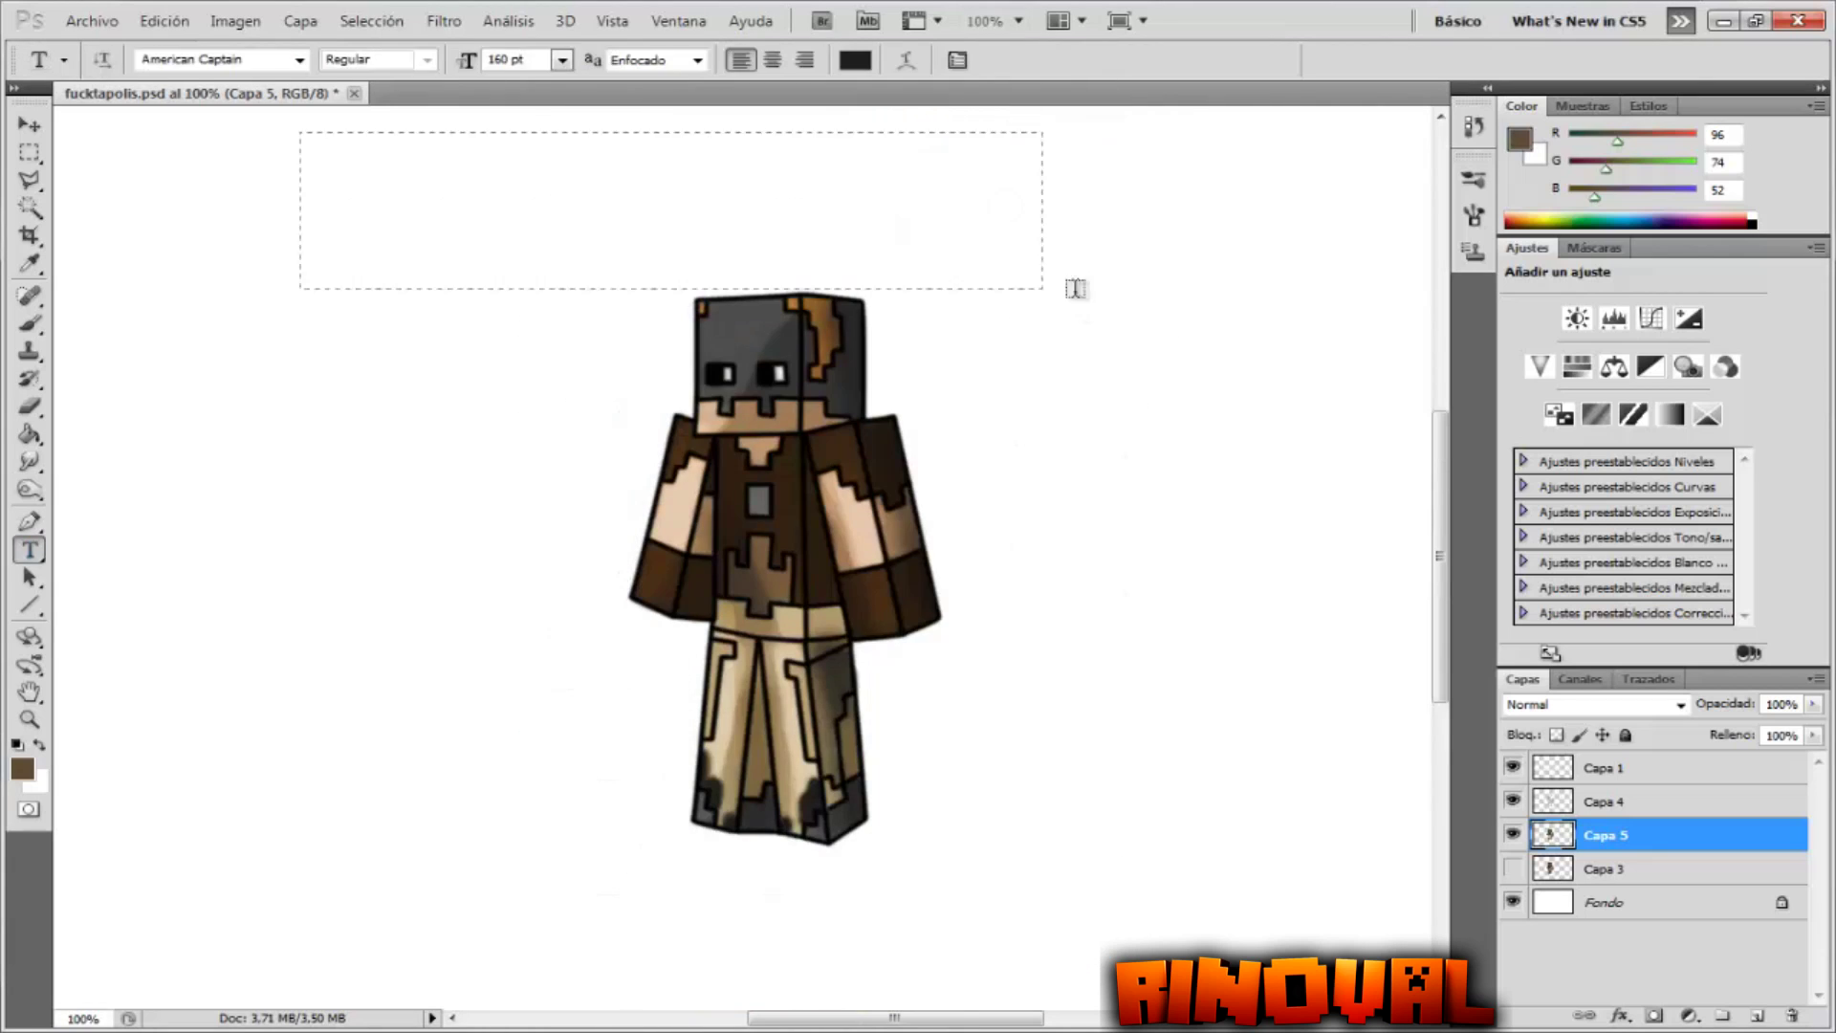
# - Try several preset gradients in the overlay of the ALEXELCAPO title and apply the green one
pyautogui.click(994, 440)
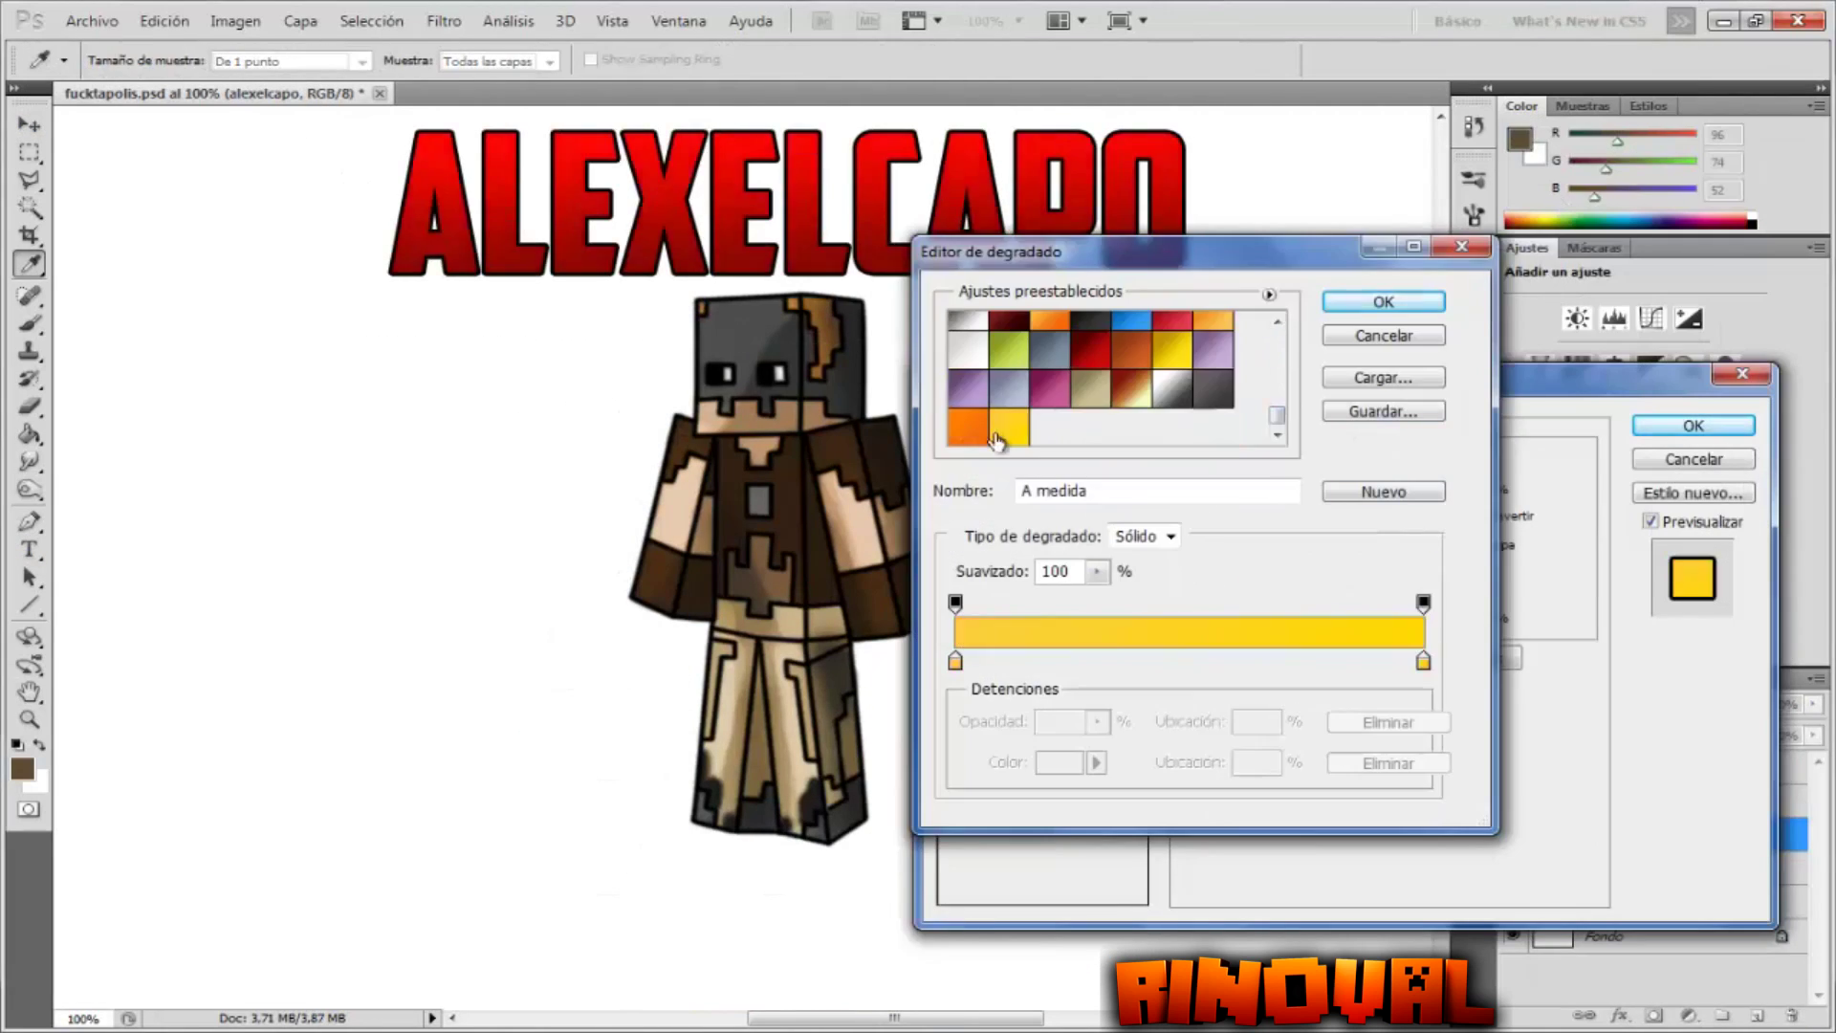
pyautogui.click(968, 350)
pyautogui.click(1009, 360)
pyautogui.click(1383, 301)
pyautogui.click(1328, 516)
pyautogui.scroll(-3, 1176, 382)
pyautogui.click(1176, 414)
pyautogui.click(1383, 301)
pyautogui.click(1327, 601)
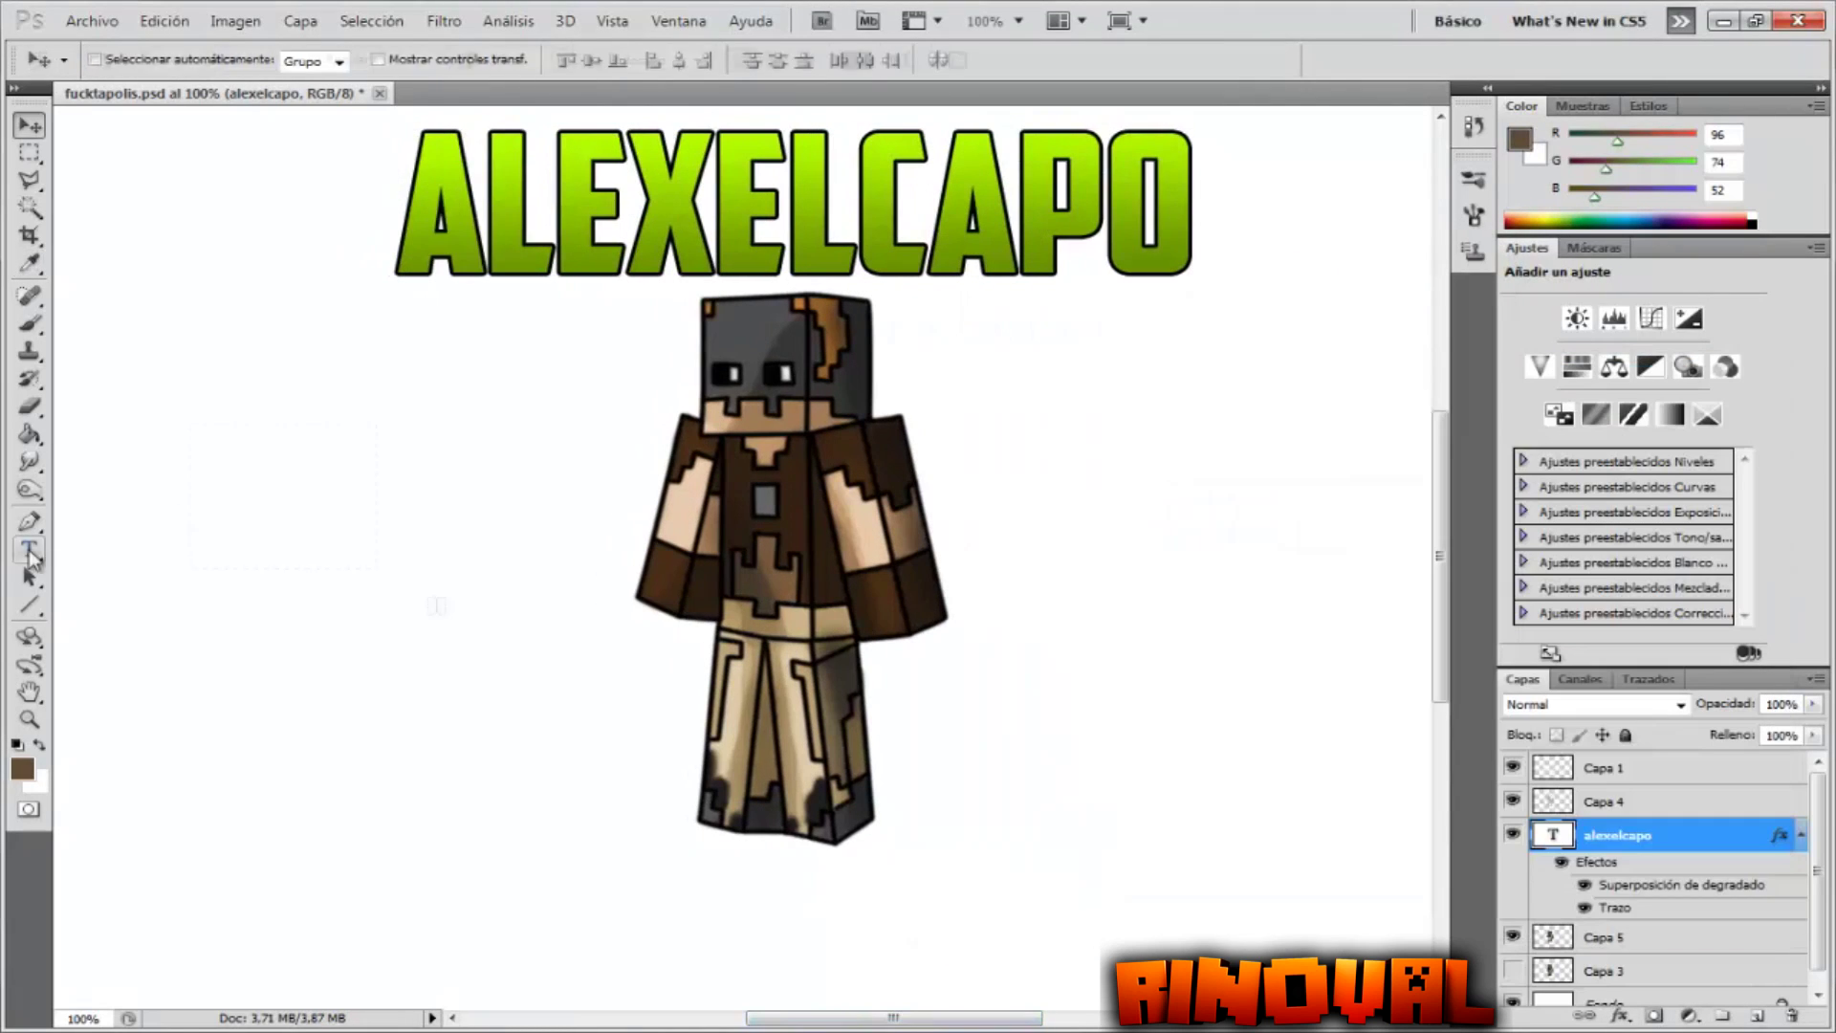
# - Add the credit text "By Rinoval" in the Androgyne font and place it beside the head, just under the title
pyautogui.click(299, 59)
pyautogui.click(325, 197)
pyautogui.write('By rinval')
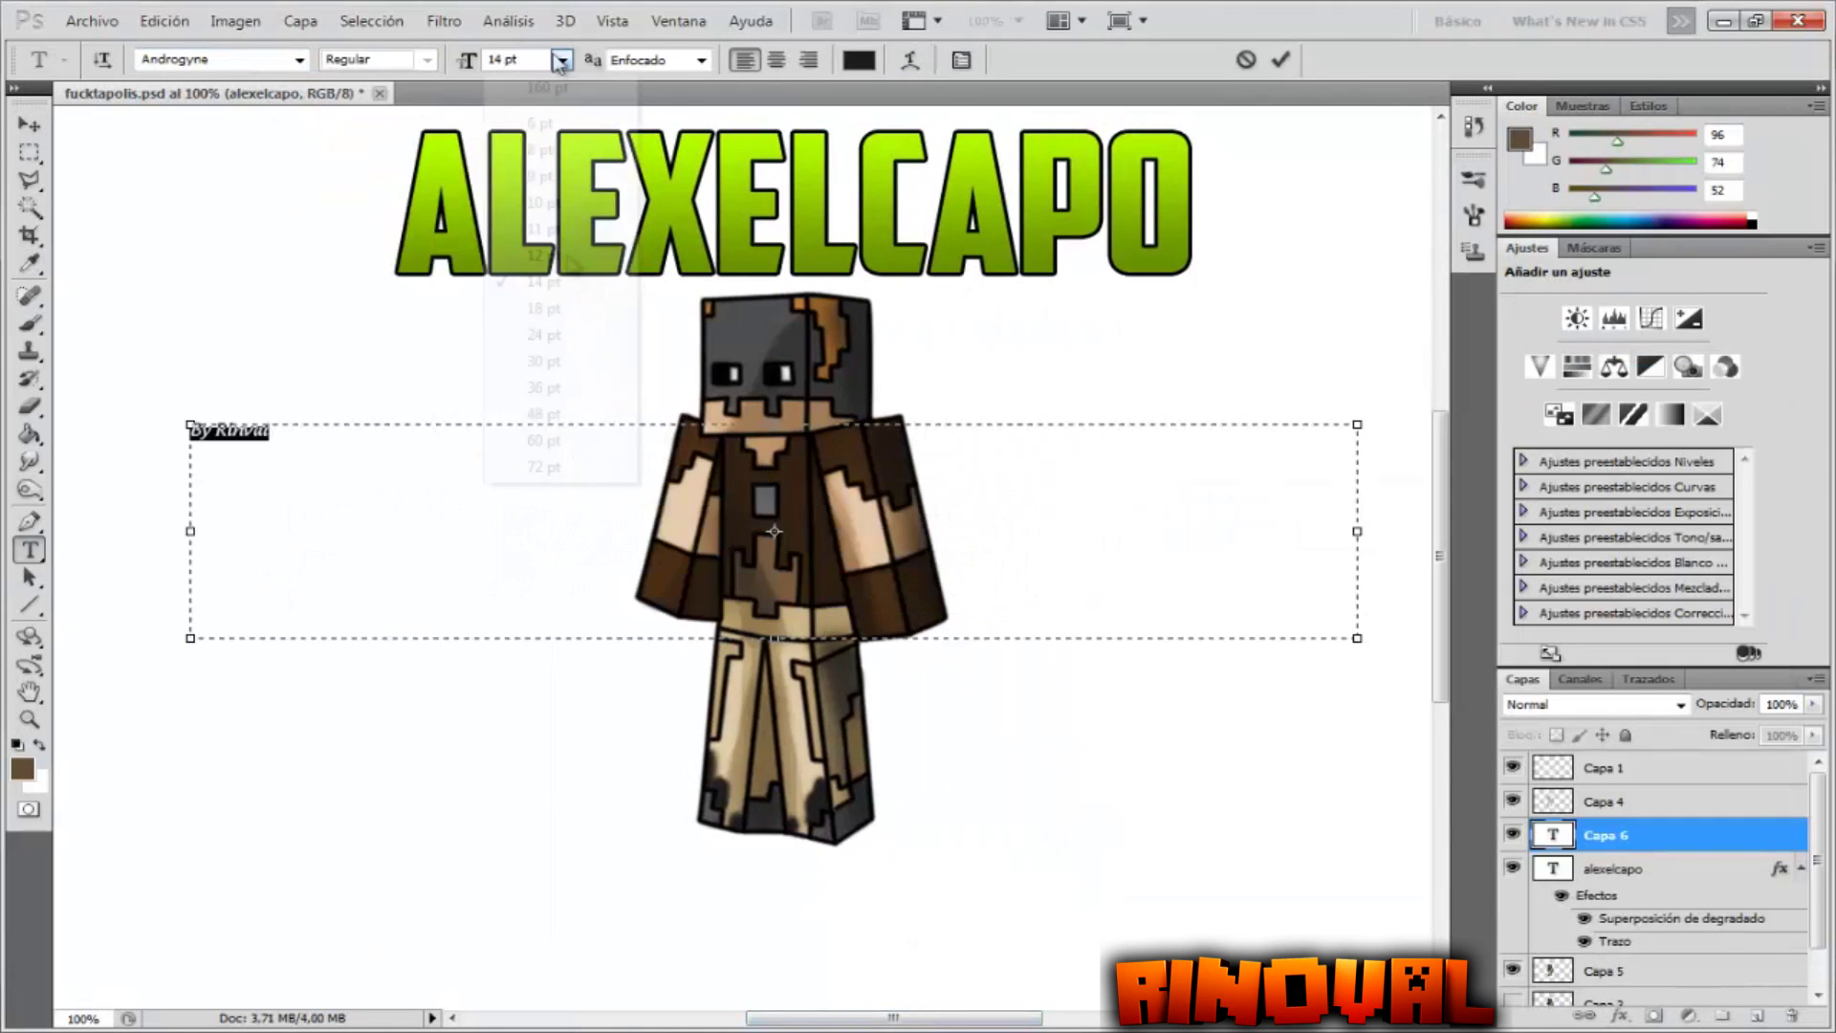
pyautogui.press('v')
pyautogui.moveTo(366, 438); pyautogui.dragTo(997, 334)
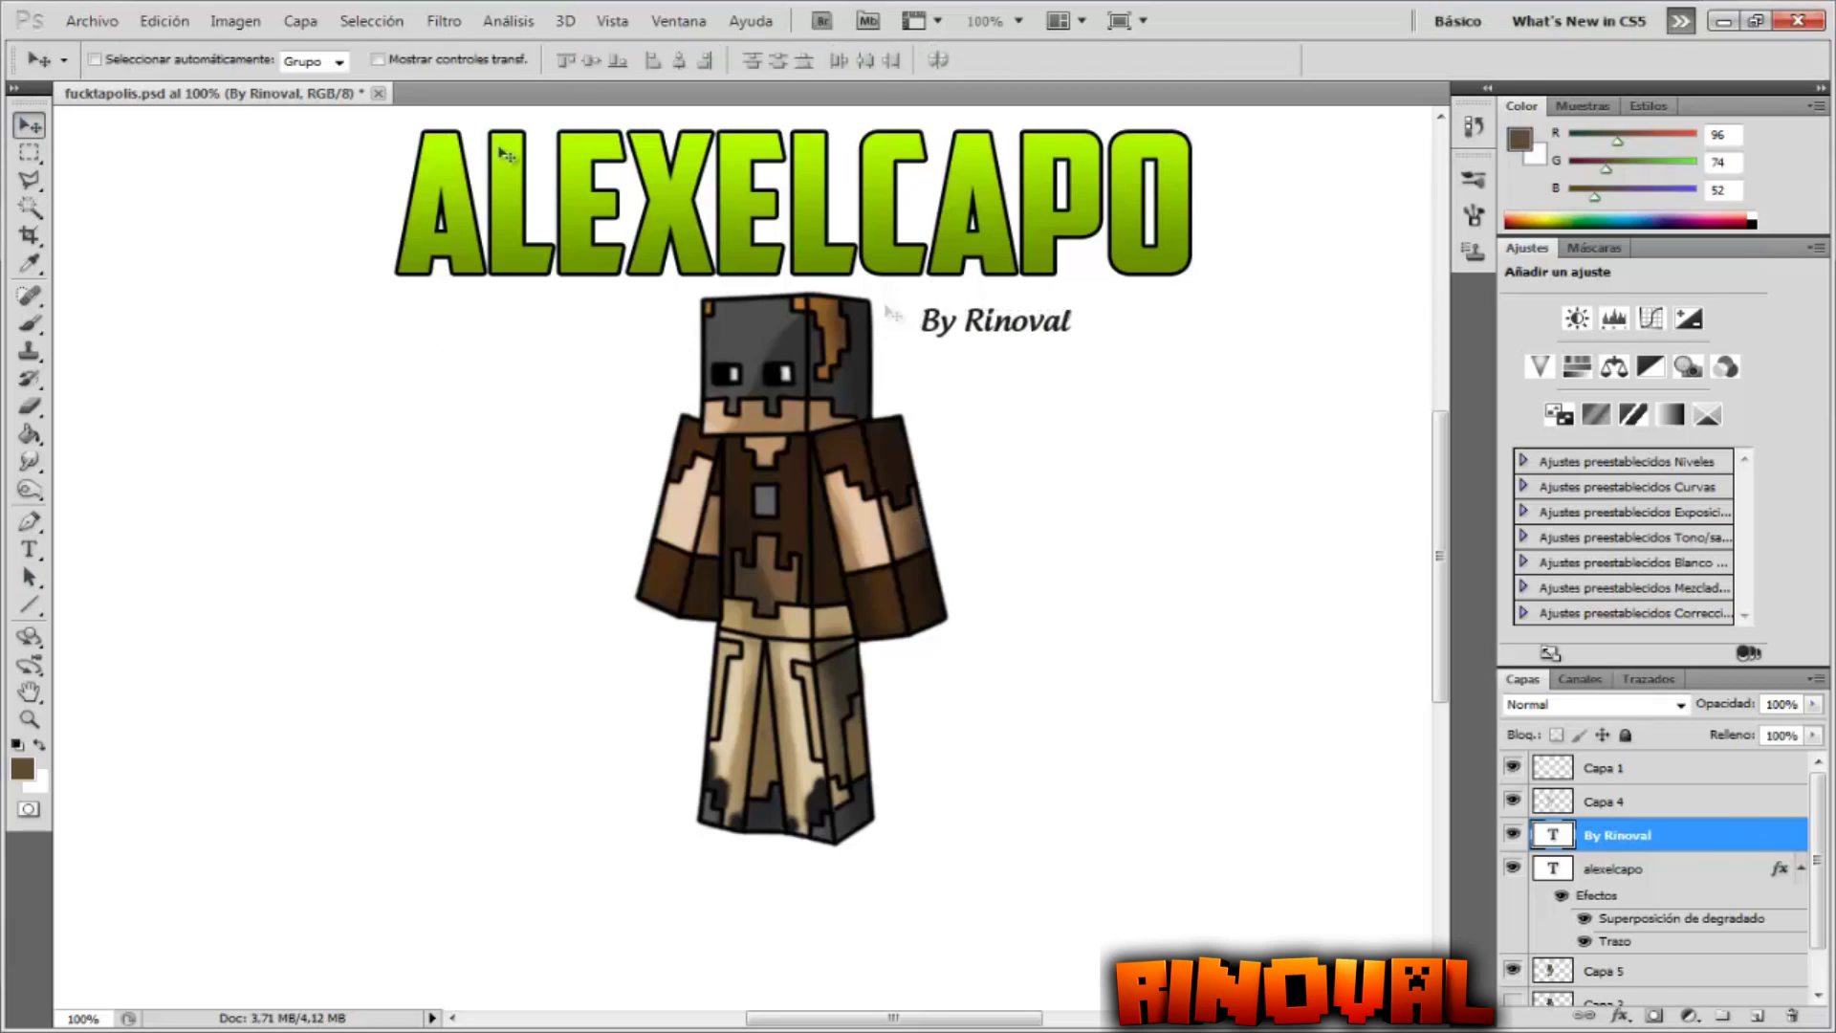